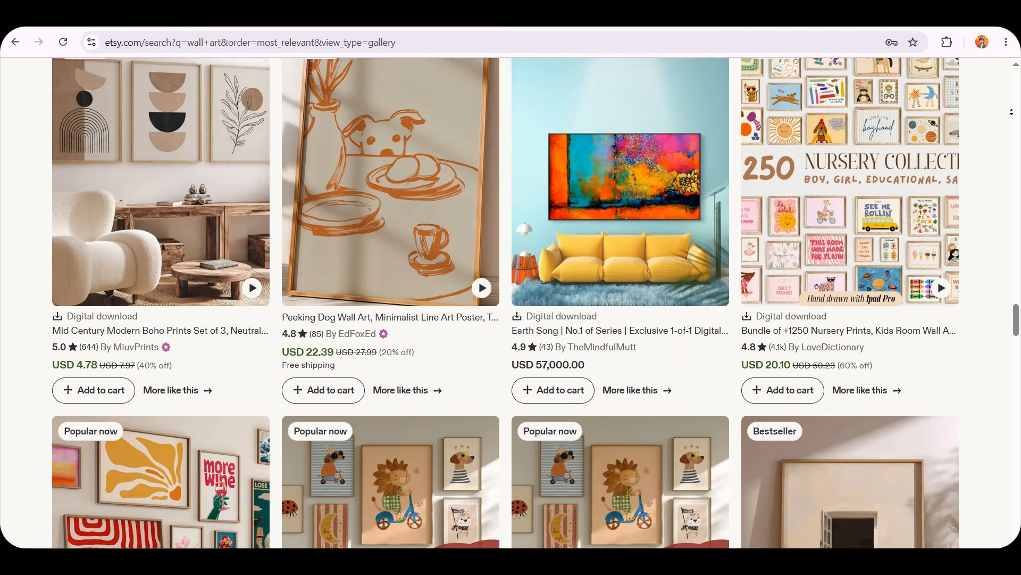
- Look over the Etsy wall art listings, then read the numbered niches and their prompts in the Google Docs document through Tattoo Flash Wall Art
{"action": "scroll", "coordinate": [506, 303], "scroll_direction": "down", "scroll_amount": 6}
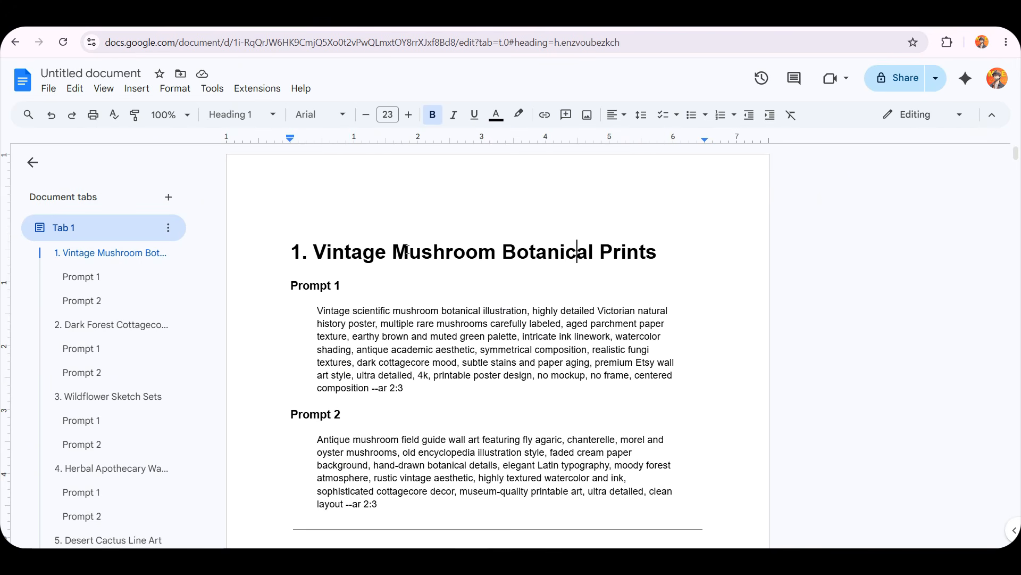
{"action": "scroll", "coordinate": [744, 243], "scroll_direction": "down", "scroll_amount": 11}
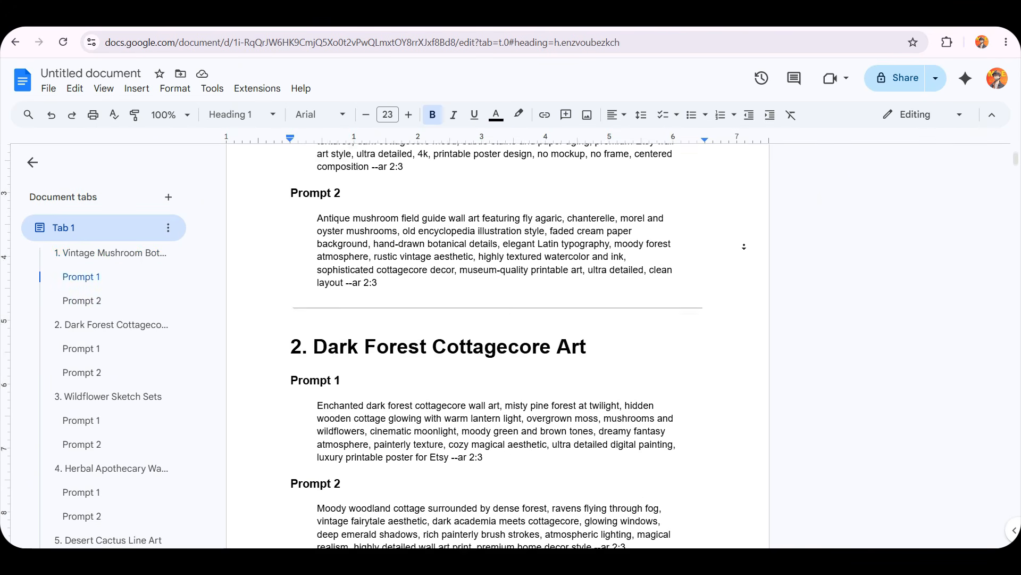
{"action": "scroll", "coordinate": [744, 243], "scroll_direction": "down", "scroll_amount": 16}
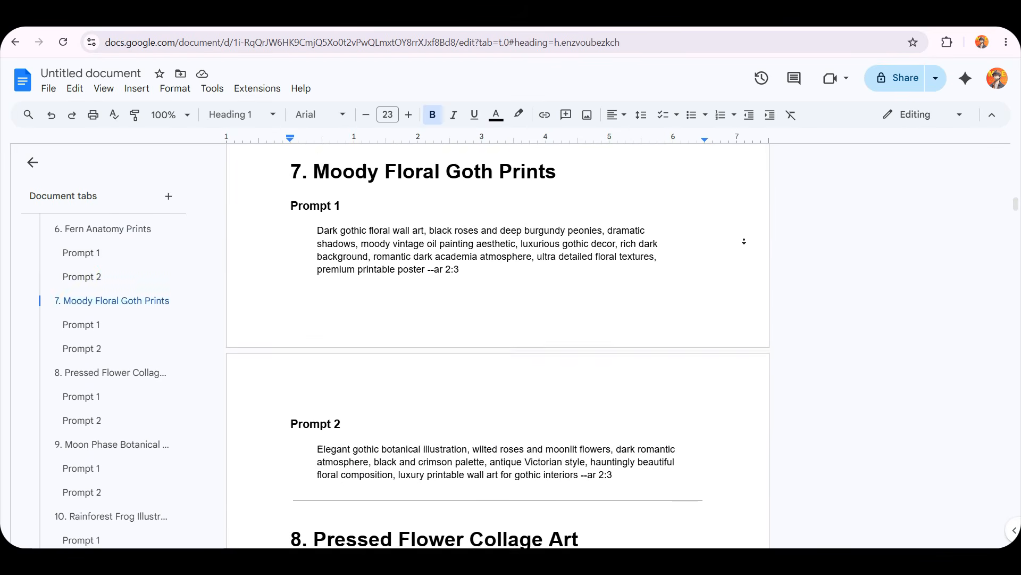
{"action": "scroll", "coordinate": [744, 241], "scroll_direction": "down", "scroll_amount": 4}
{"action": "scroll", "coordinate": [744, 241], "scroll_direction": "down", "scroll_amount": 8}
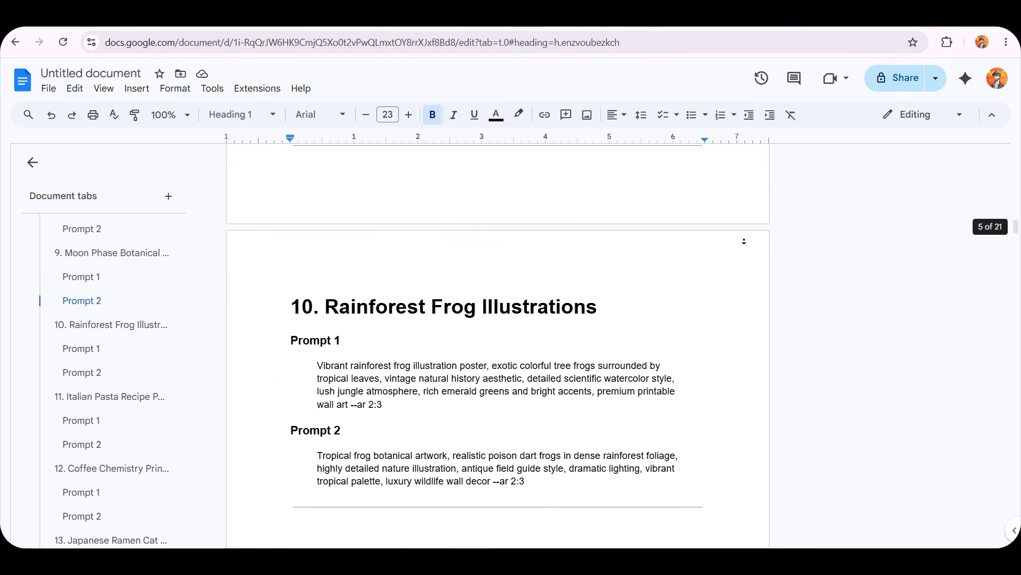
{"action": "scroll", "coordinate": [744, 241], "scroll_direction": "down", "scroll_amount": 15}
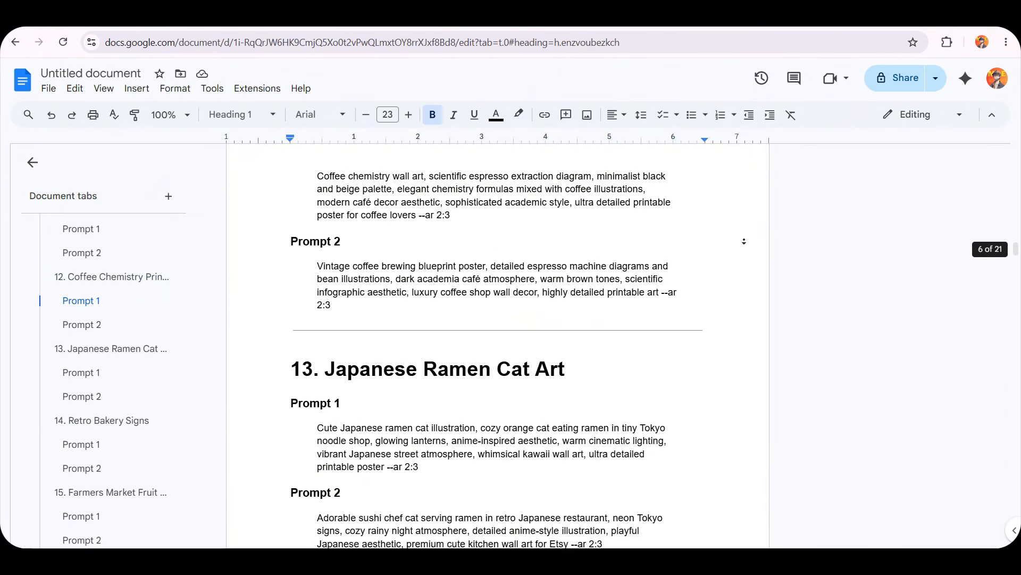
{"action": "scroll", "coordinate": [744, 241], "scroll_direction": "down", "scroll_amount": 15}
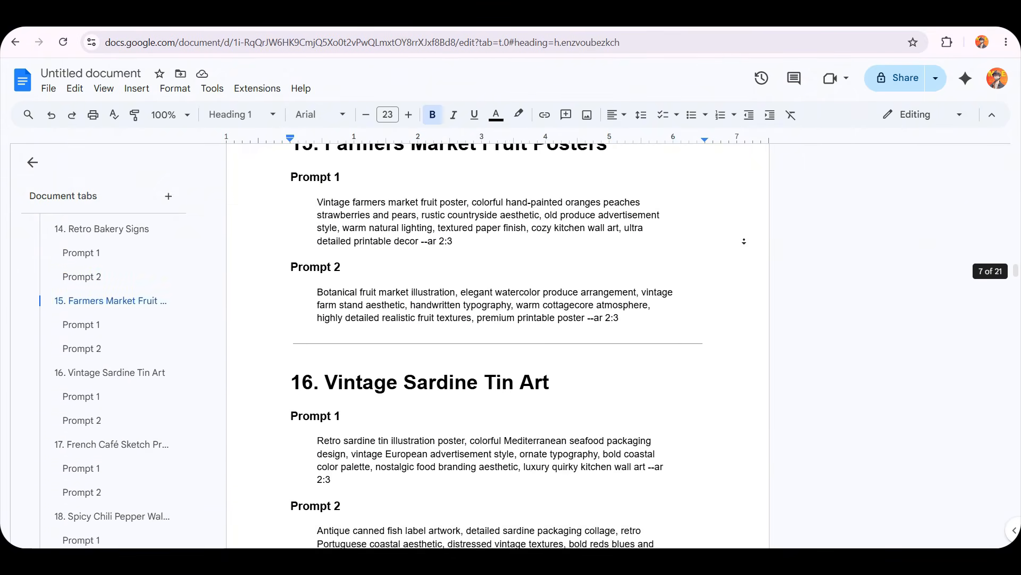
{"action": "scroll", "coordinate": [745, 241], "scroll_direction": "down", "scroll_amount": 15}
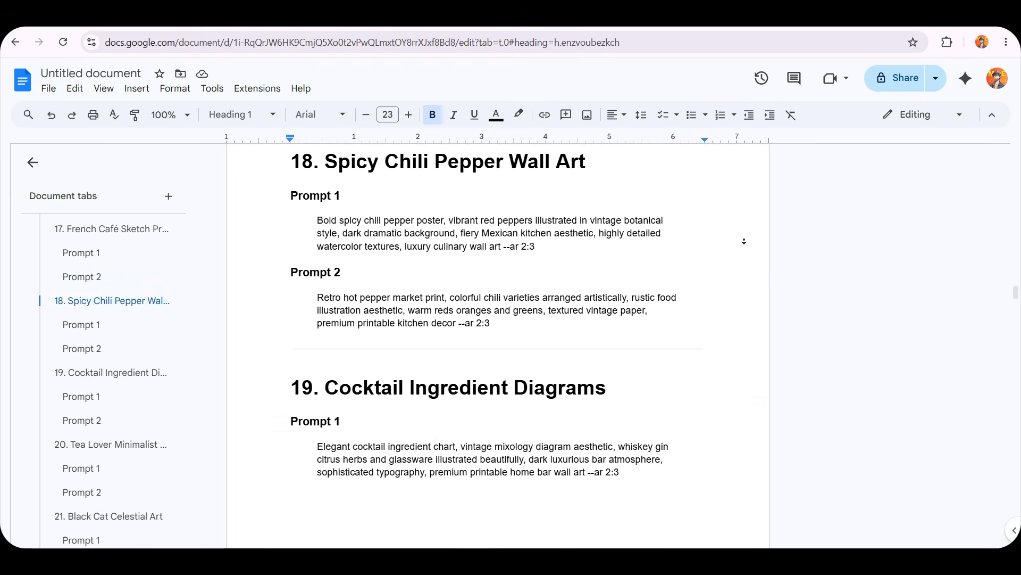
{"action": "scroll", "coordinate": [744, 241], "scroll_direction": "down", "scroll_amount": 8}
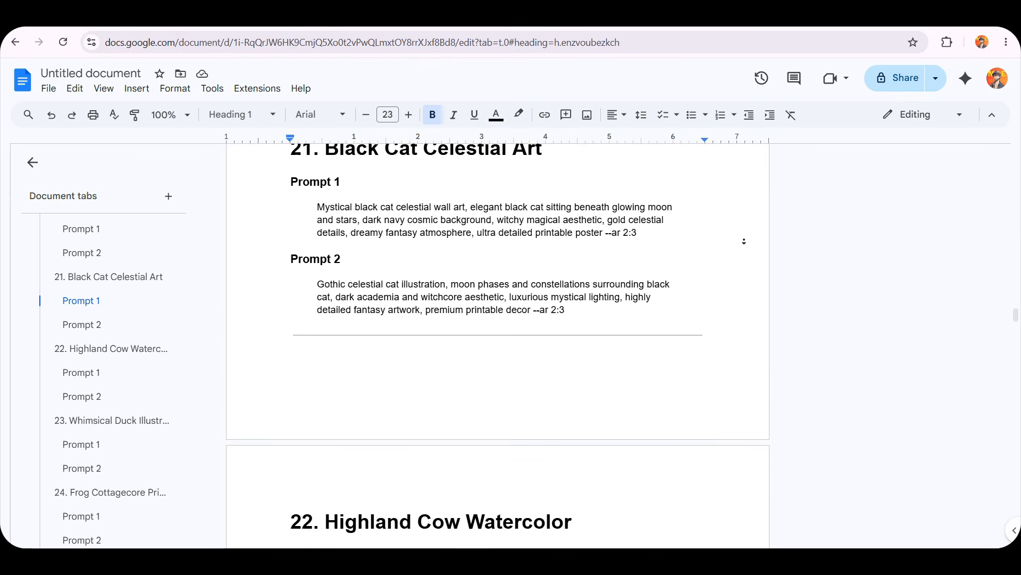
{"action": "scroll", "coordinate": [744, 241], "scroll_direction": "down", "scroll_amount": 15}
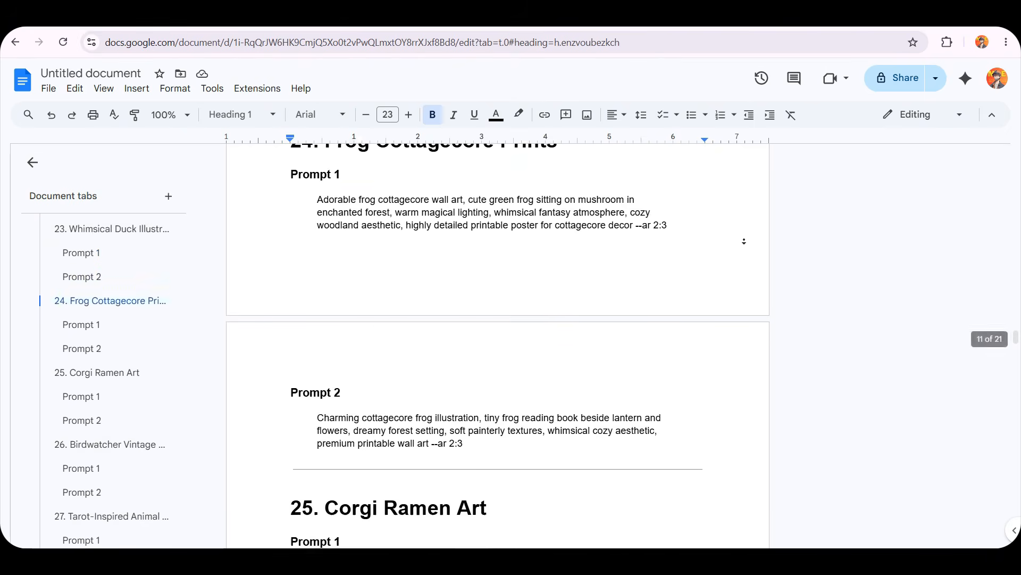
{"action": "scroll", "coordinate": [744, 241], "scroll_direction": "down", "scroll_amount": 15}
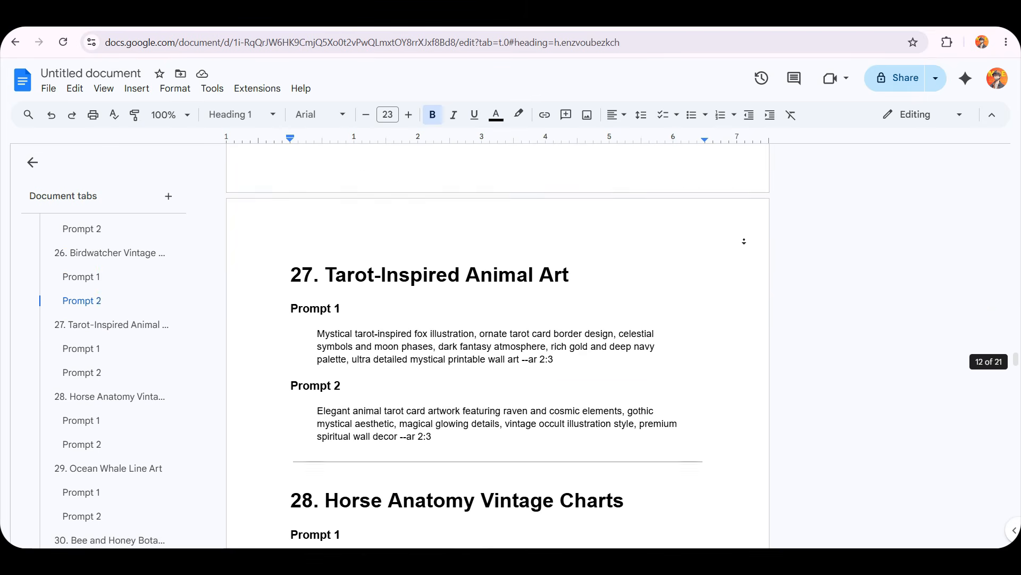
{"action": "scroll", "coordinate": [745, 241], "scroll_direction": "down", "scroll_amount": 15}
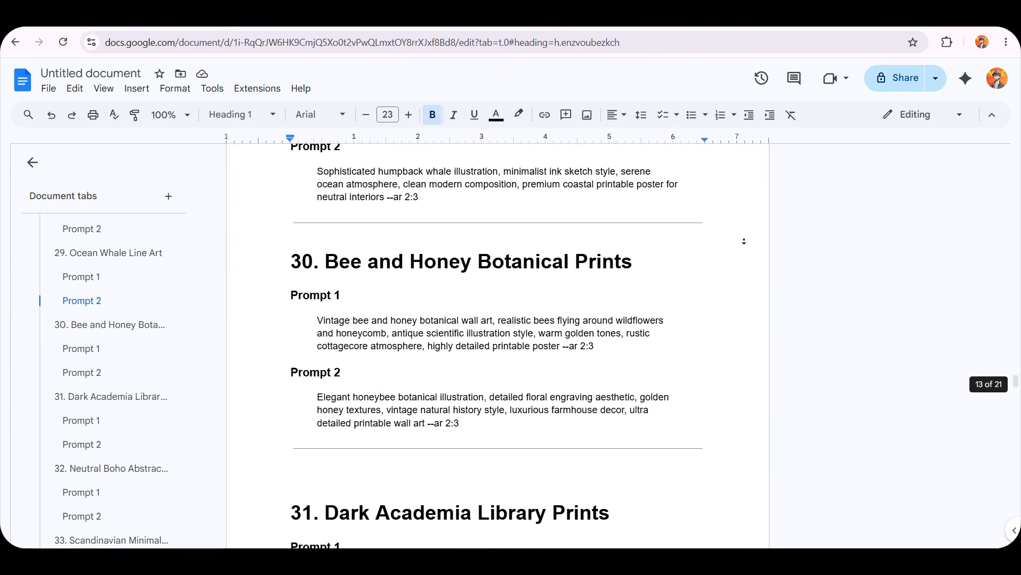
{"action": "scroll", "coordinate": [744, 241], "scroll_direction": "down", "scroll_amount": 15}
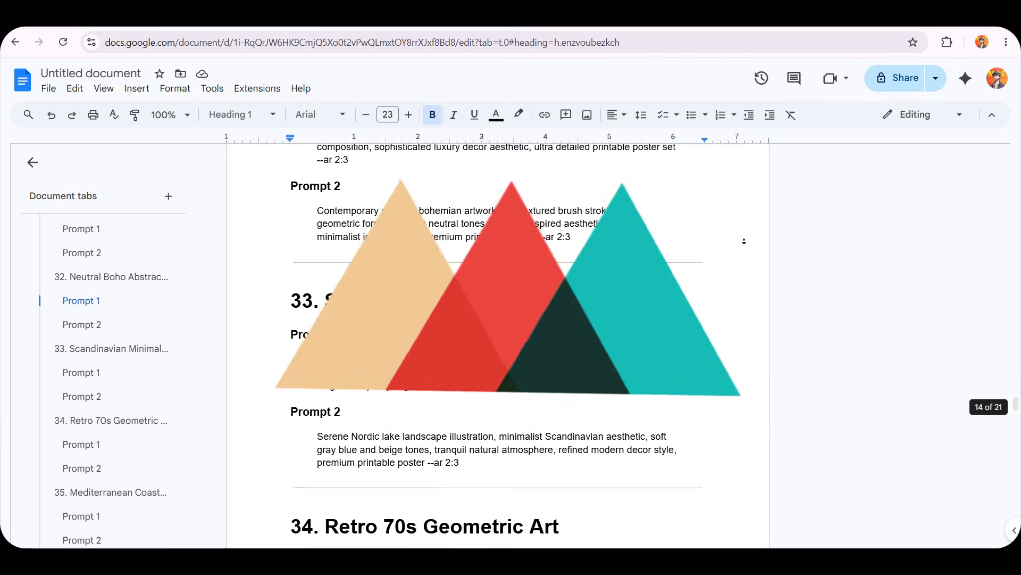
{"action": "scroll", "coordinate": [744, 241], "scroll_direction": "down", "scroll_amount": 15}
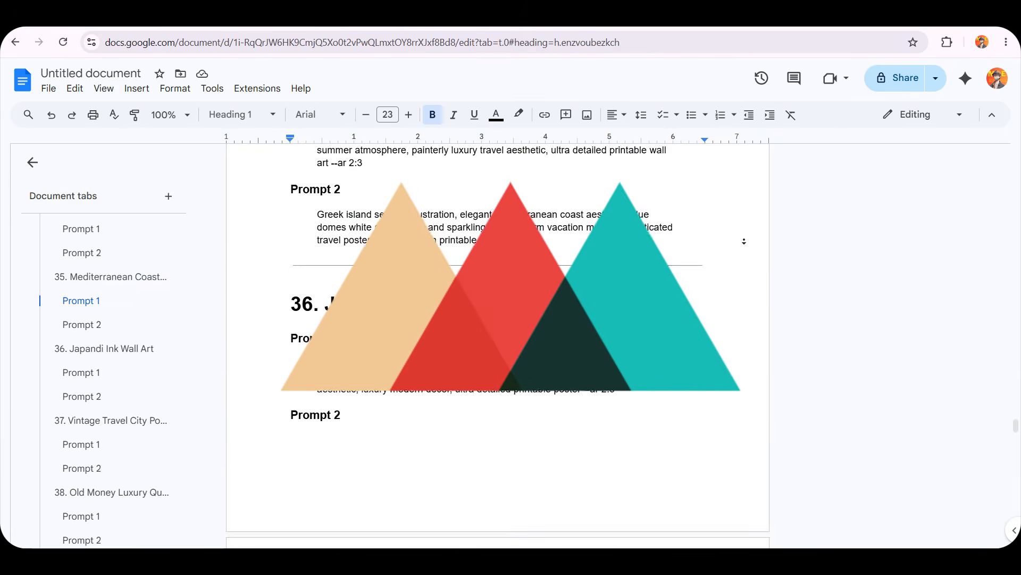
{"action": "scroll", "coordinate": [744, 241], "scroll_direction": "down", "scroll_amount": 15}
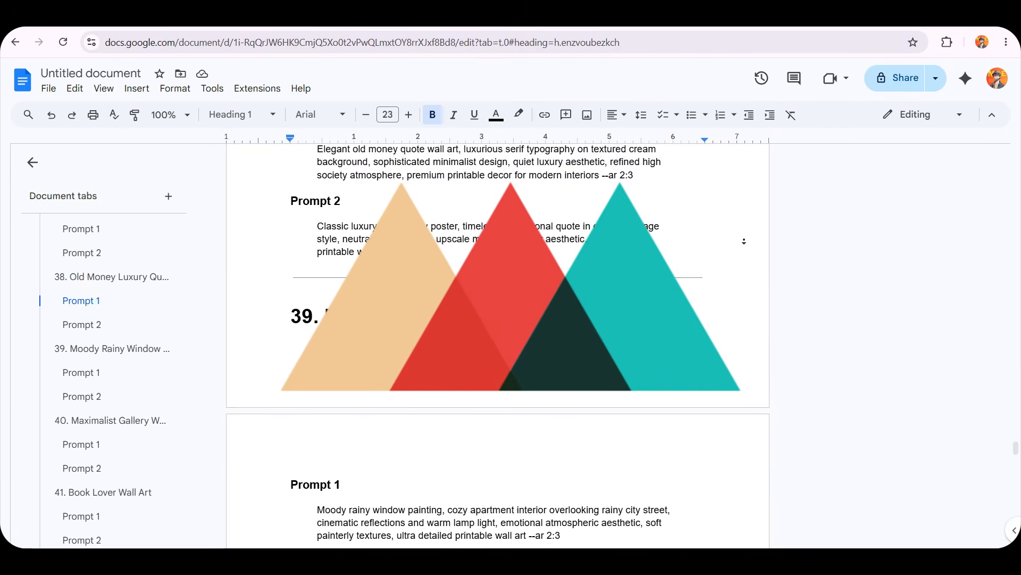
{"action": "scroll", "coordinate": [744, 241], "scroll_direction": "down", "scroll_amount": 15}
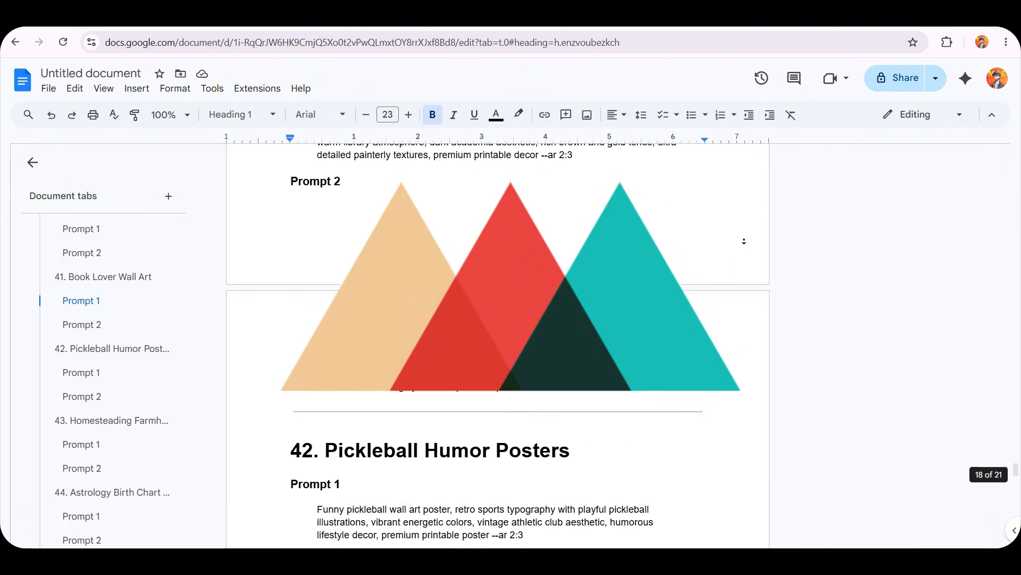
{"action": "scroll", "coordinate": [744, 241], "scroll_direction": "down", "scroll_amount": 15}
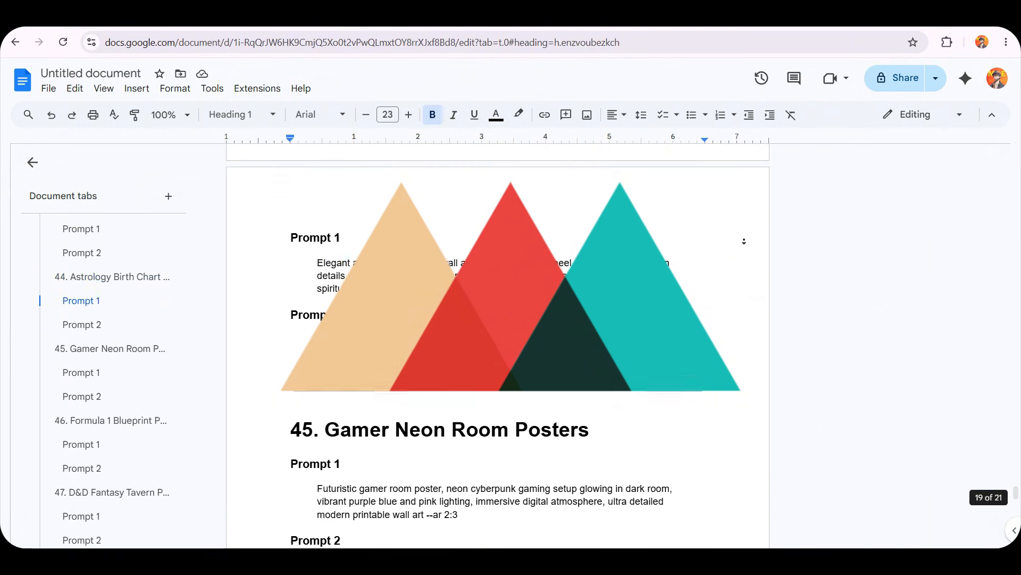
{"action": "scroll", "coordinate": [744, 241], "scroll_direction": "down", "scroll_amount": 15}
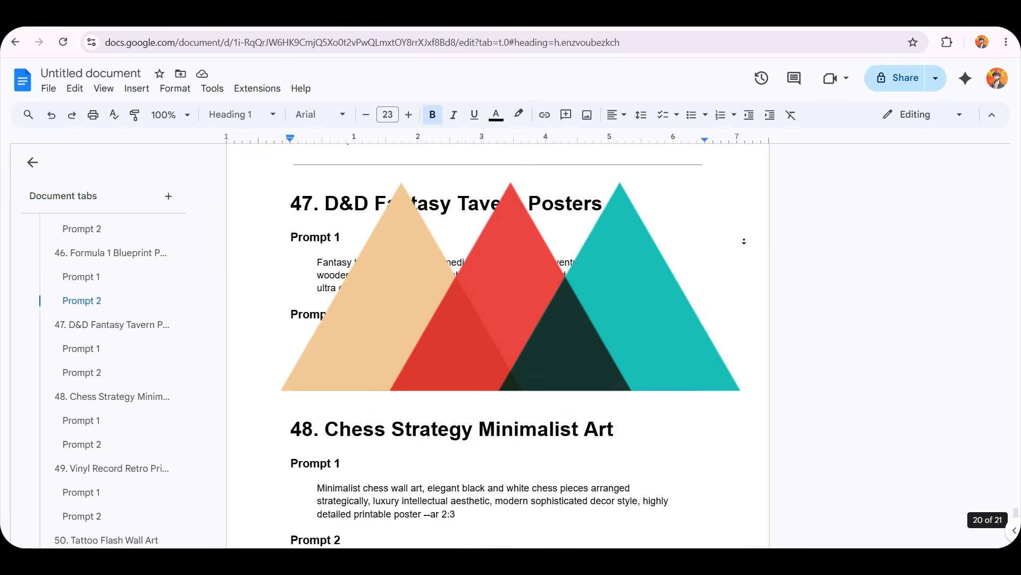
{"action": "scroll", "coordinate": [745, 241], "scroll_direction": "down", "scroll_amount": 15}
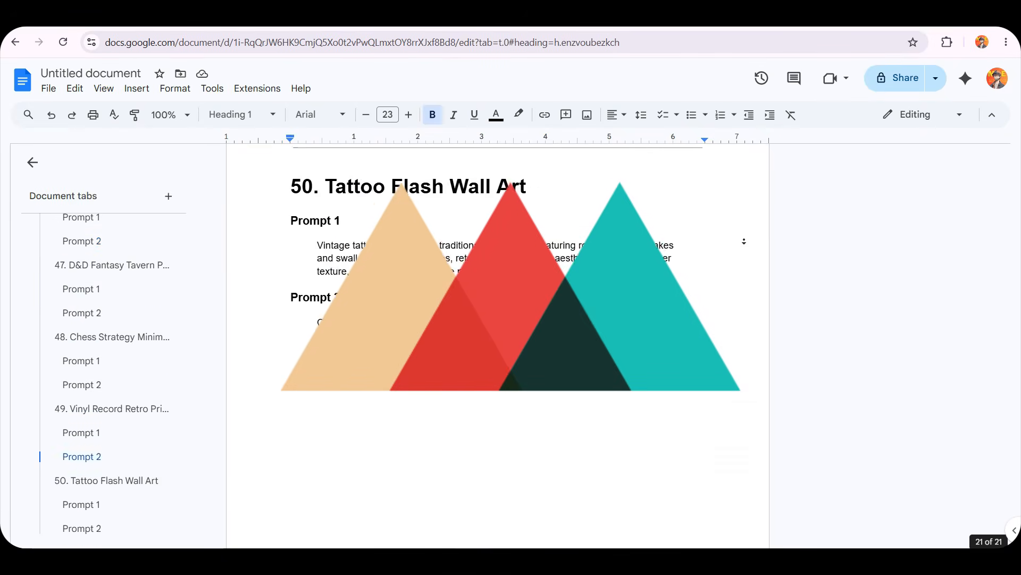
{"action": "scroll", "coordinate": [744, 241], "scroll_direction": "down", "scroll_amount": 3}
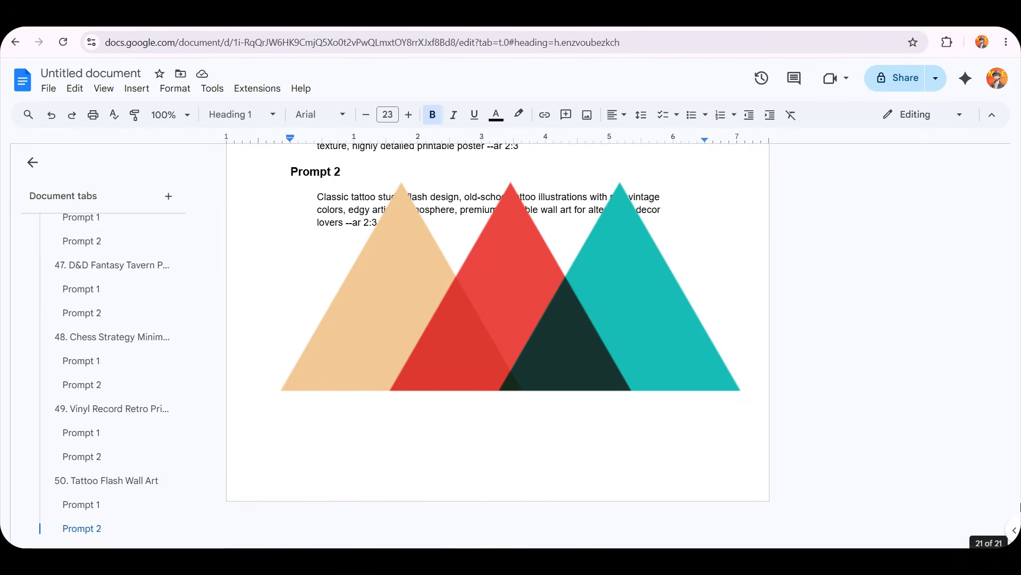
- Review the document's niche prompts again, from Desert Cactus Line Art past Japandi Ink Wall Art
{"action": "left_click_drag", "start_coordinate": [1014, 536], "coordinate": [1016, 501]}
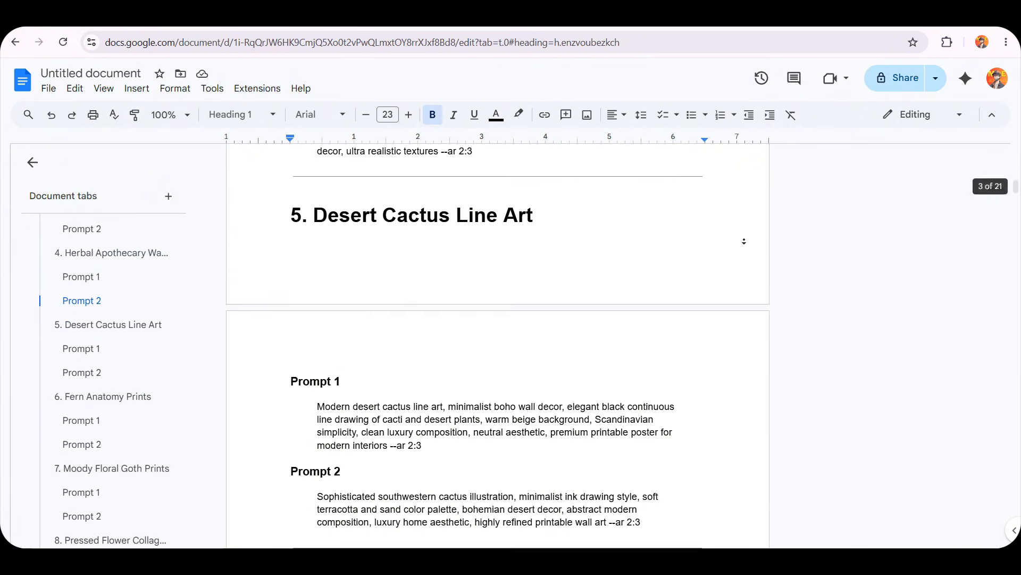
{"action": "scroll", "coordinate": [744, 241], "scroll_direction": "down", "scroll_amount": 8}
{"action": "scroll", "coordinate": [743, 241], "scroll_direction": "down", "scroll_amount": 15}
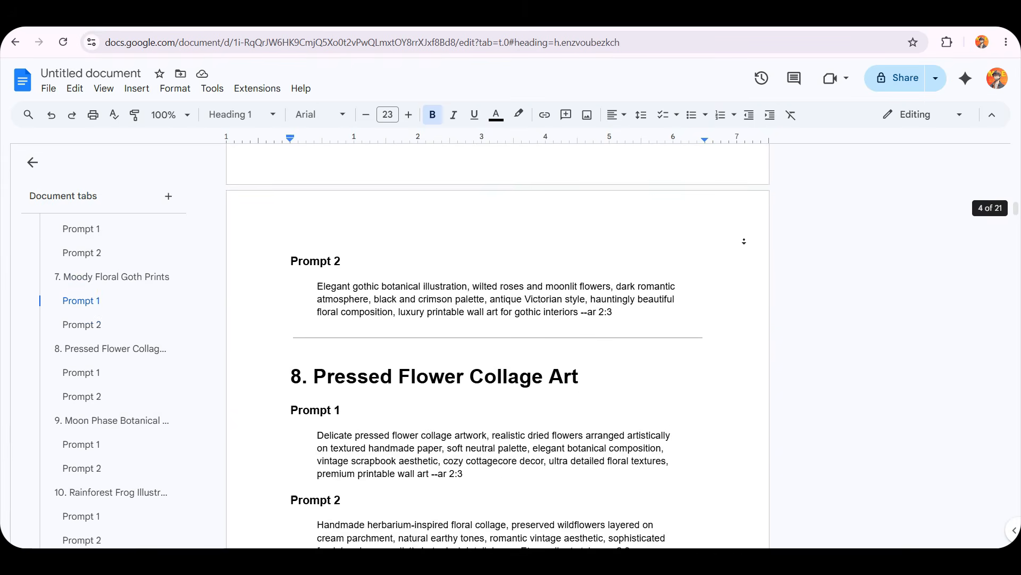
{"action": "scroll", "coordinate": [744, 241], "scroll_direction": "down", "scroll_amount": 15}
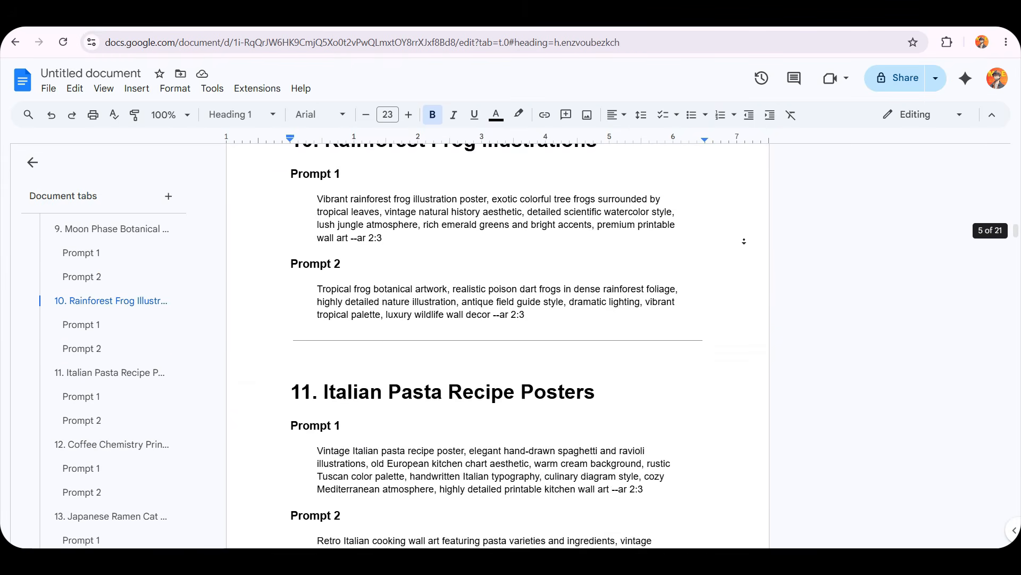
{"action": "scroll", "coordinate": [743, 241], "scroll_direction": "down", "scroll_amount": 15}
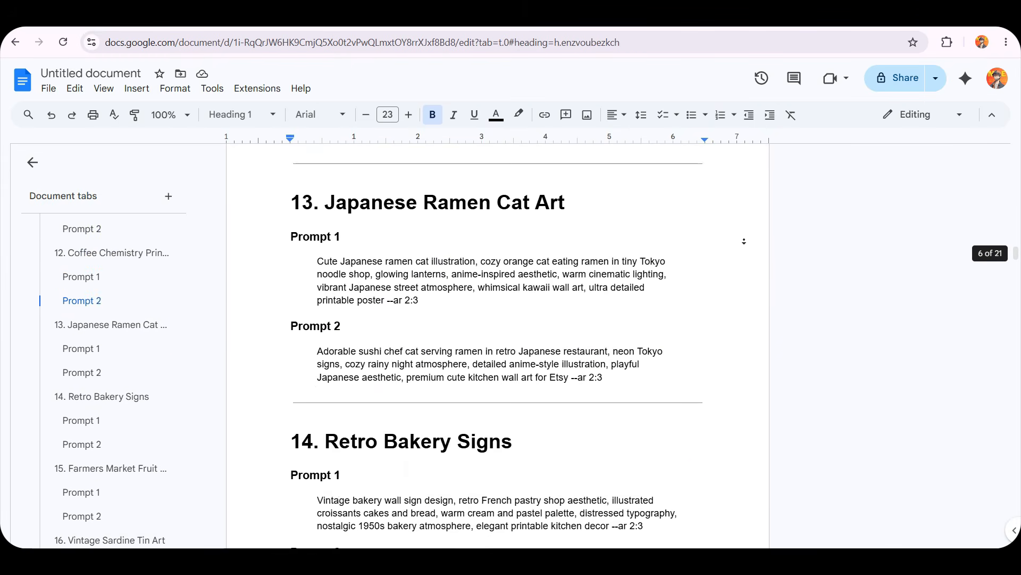
{"action": "scroll", "coordinate": [743, 241], "scroll_direction": "down", "scroll_amount": 15}
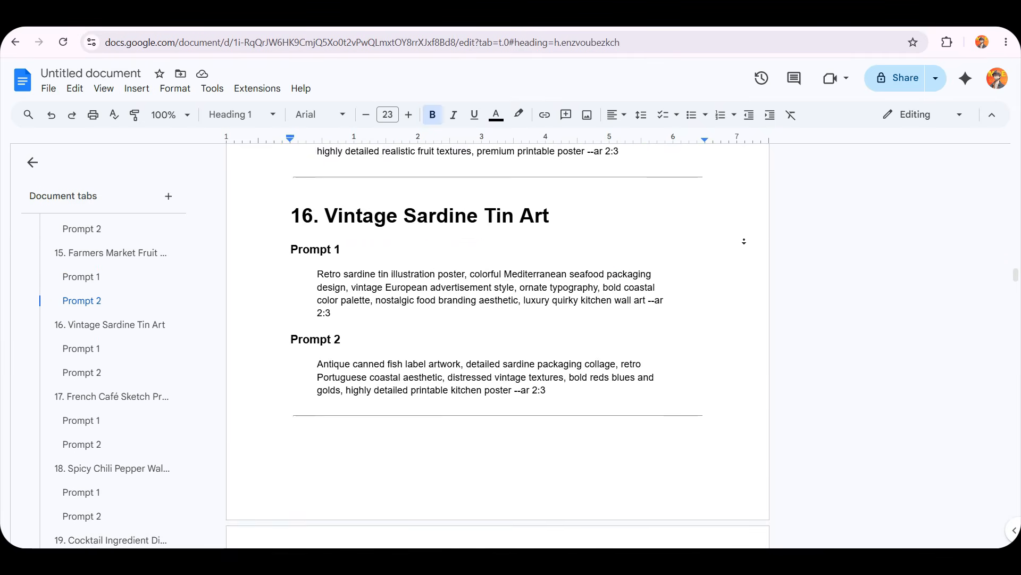
{"action": "scroll", "coordinate": [743, 241], "scroll_direction": "down", "scroll_amount": 15}
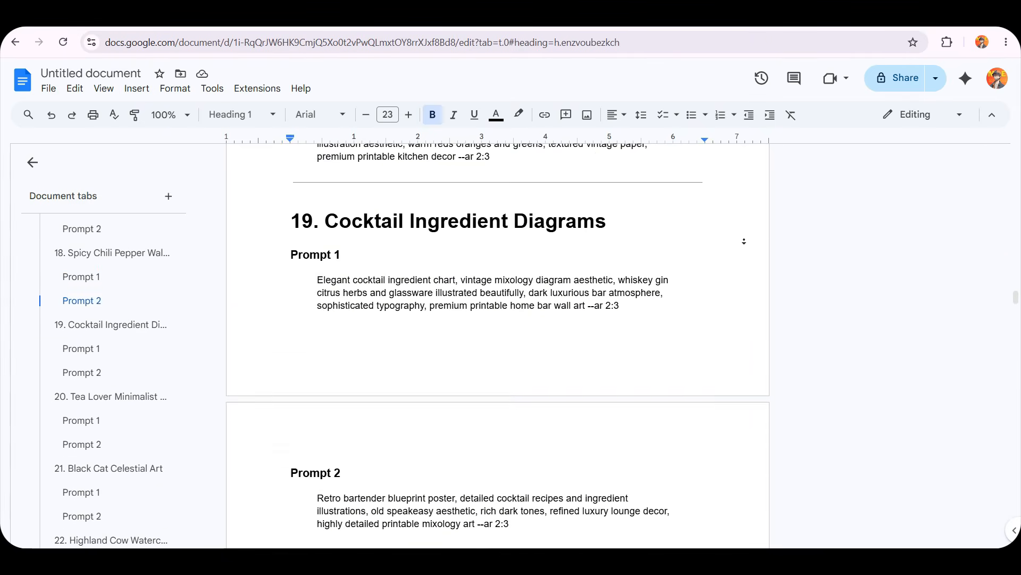
{"action": "scroll", "coordinate": [744, 241], "scroll_direction": "down", "scroll_amount": 15}
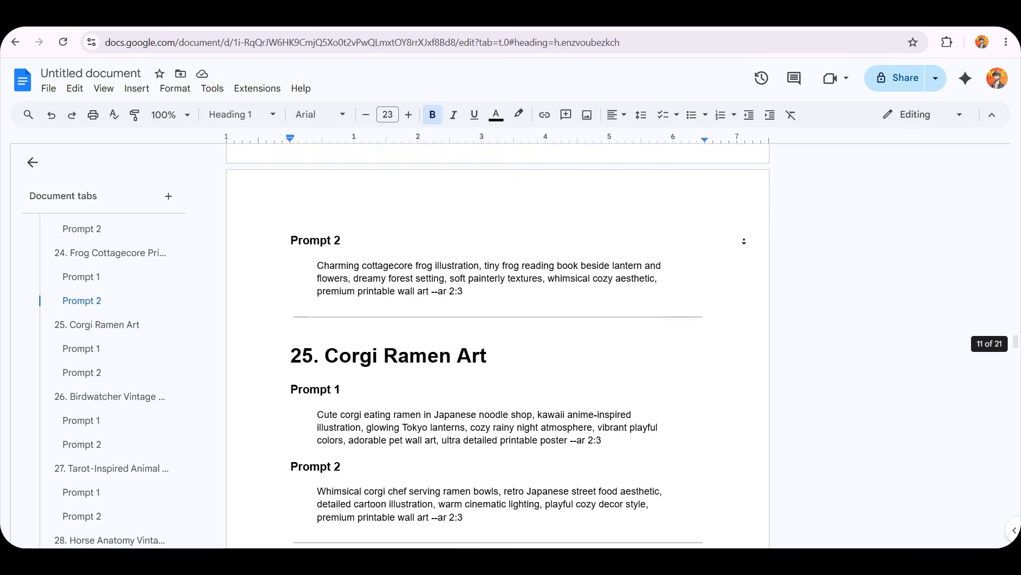
{"action": "scroll", "coordinate": [745, 241], "scroll_direction": "down", "scroll_amount": 4}
{"action": "scroll", "coordinate": [745, 241], "scroll_direction": "down", "scroll_amount": 13}
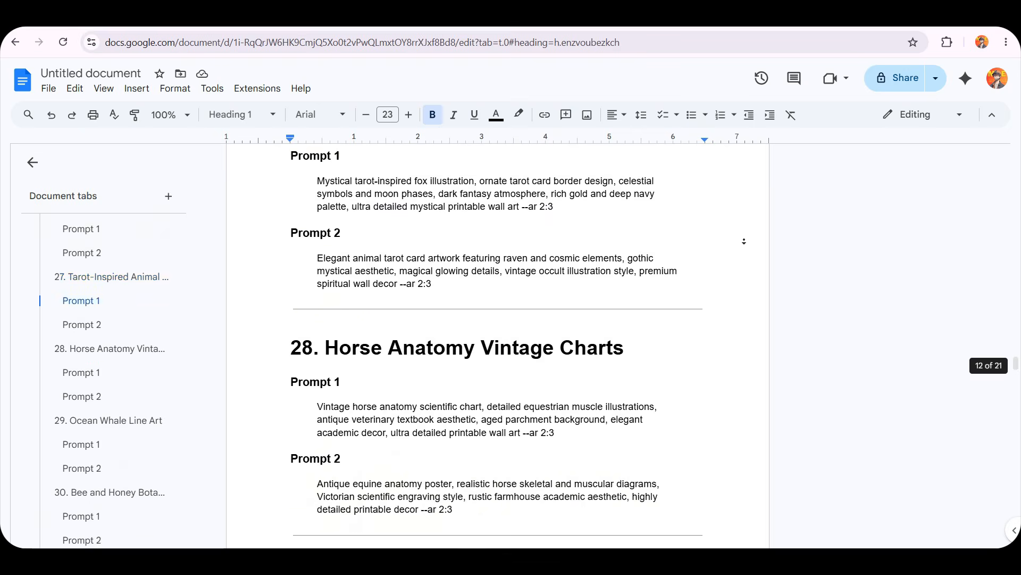
{"action": "scroll", "coordinate": [744, 241], "scroll_direction": "down", "scroll_amount": 18}
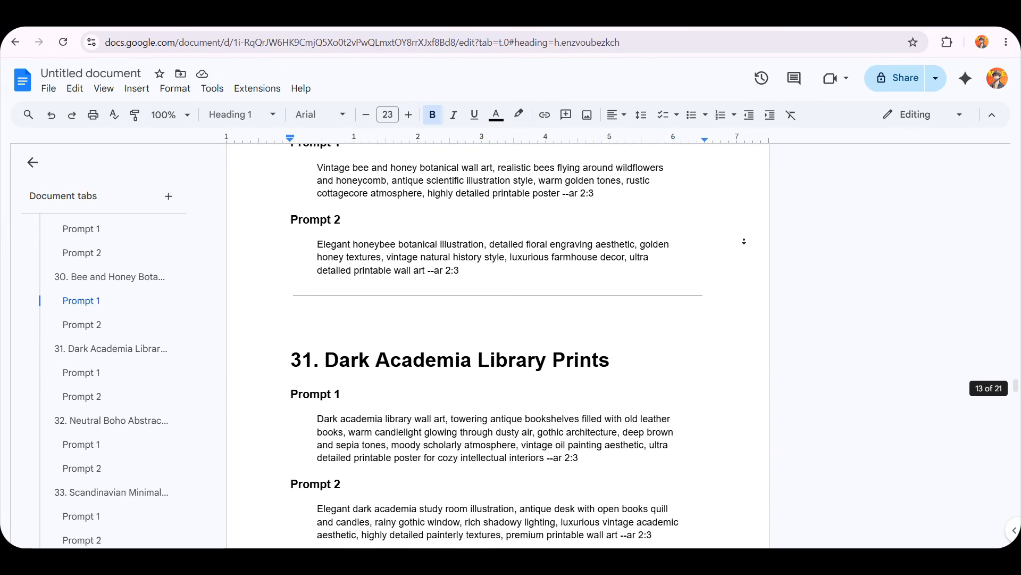
{"action": "scroll", "coordinate": [744, 241], "scroll_direction": "down", "scroll_amount": 20}
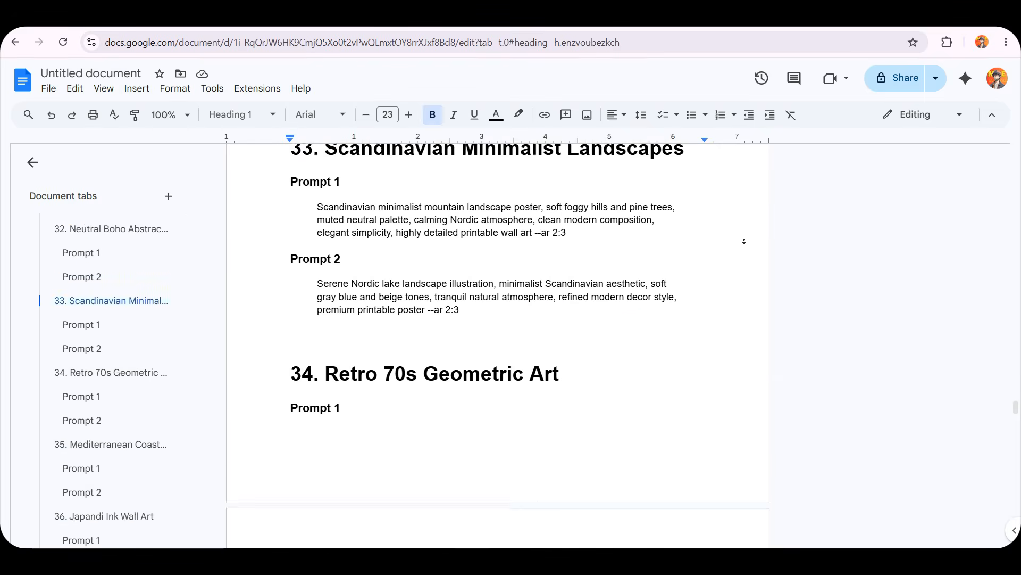
{"action": "scroll", "coordinate": [744, 241], "scroll_direction": "down", "scroll_amount": 20}
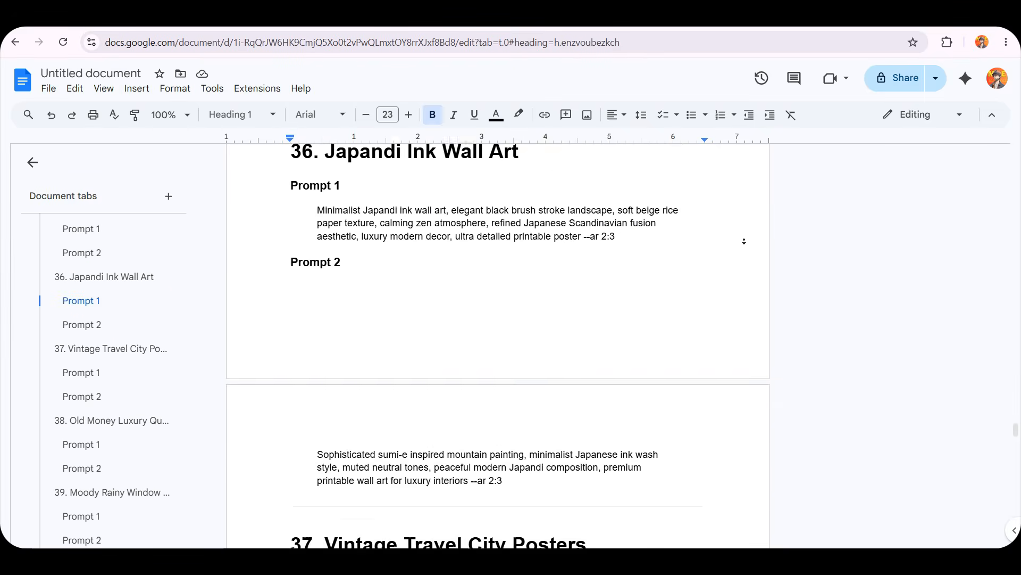
{"action": "scroll", "coordinate": [744, 241], "scroll_direction": "down", "scroll_amount": 8}
- Take the first niche title from the document, search Etsy for "Vintage Mushroom Botanical Prints wall art", and browse the listings
{"action": "left_click_drag", "start_coordinate": [1014, 500], "coordinate": [1020, 124]}
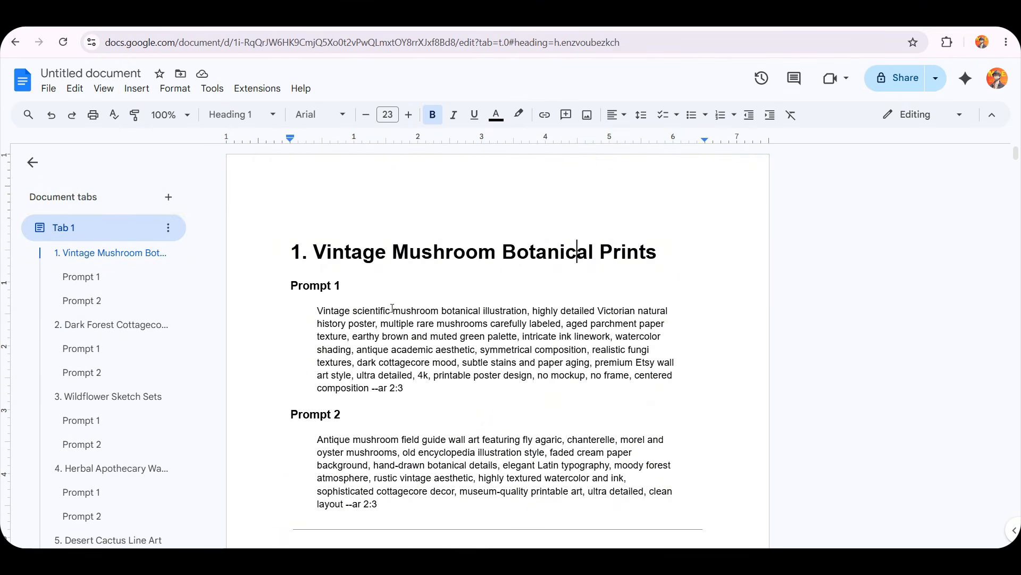
{"action": "left_click_drag", "start_coordinate": [317, 253], "coordinate": [651, 257]}
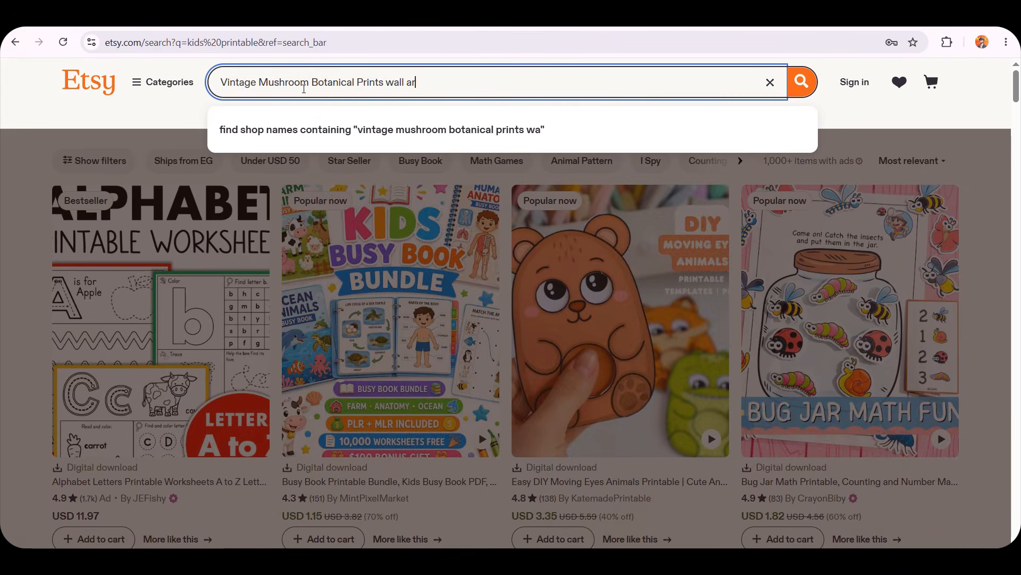
{"action": "key", "text": "Return"}
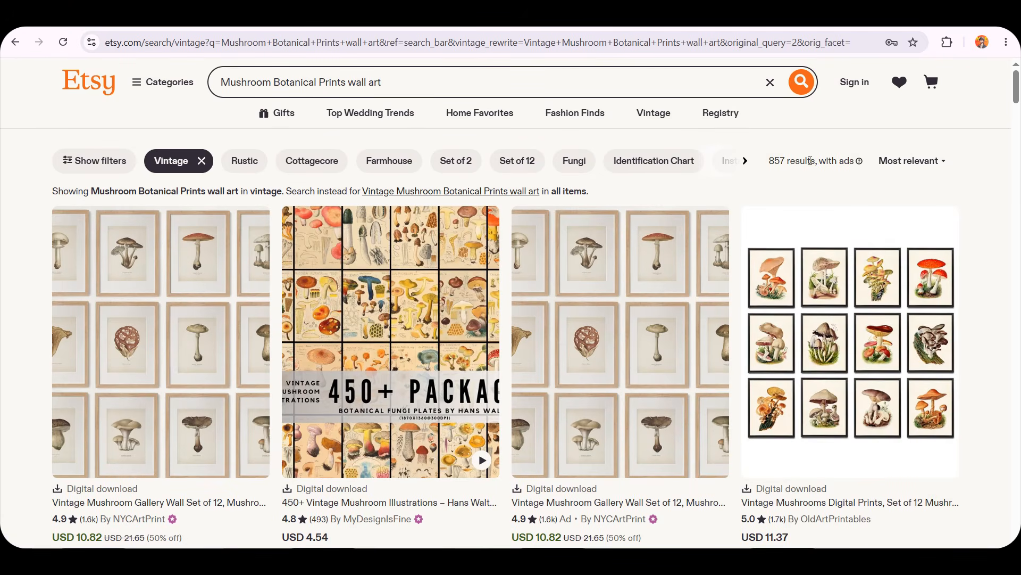
{"action": "scroll", "coordinate": [810, 160], "scroll_direction": "down", "scroll_amount": 1}
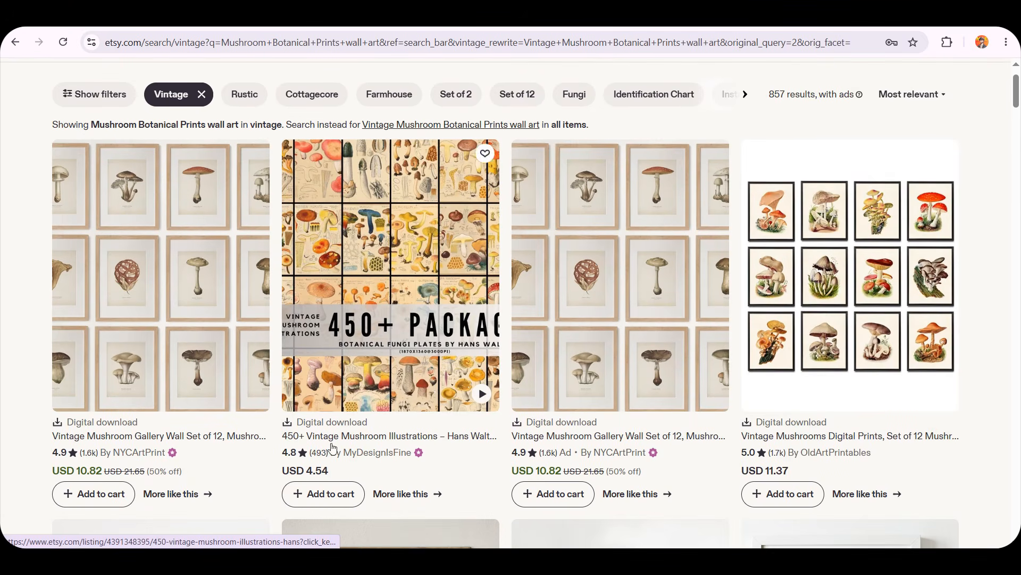
{"action": "scroll", "coordinate": [139, 453], "scroll_direction": "down", "scroll_amount": 7}
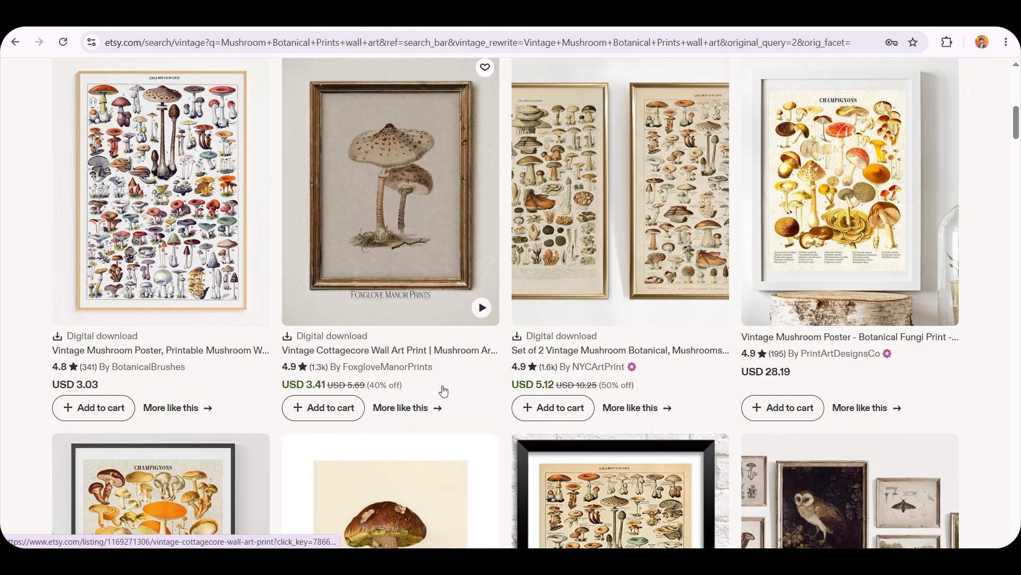
- Switch to Printful's product catalog and open the Wall art category under Home & living
{"action": "scroll", "coordinate": [774, 356], "scroll_direction": "down", "scroll_amount": 5}
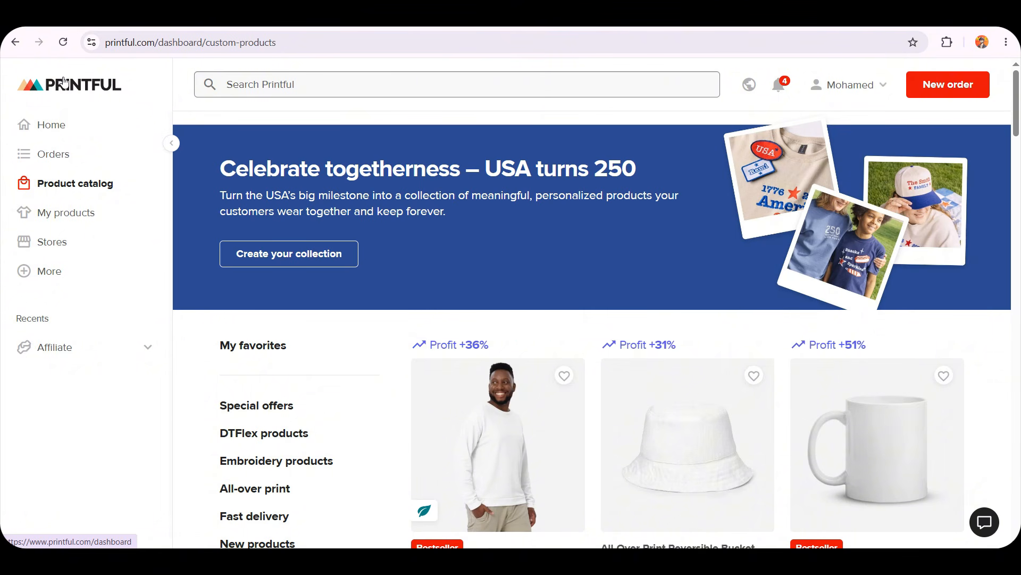
{"action": "scroll", "coordinate": [257, 371], "scroll_direction": "down", "scroll_amount": 6}
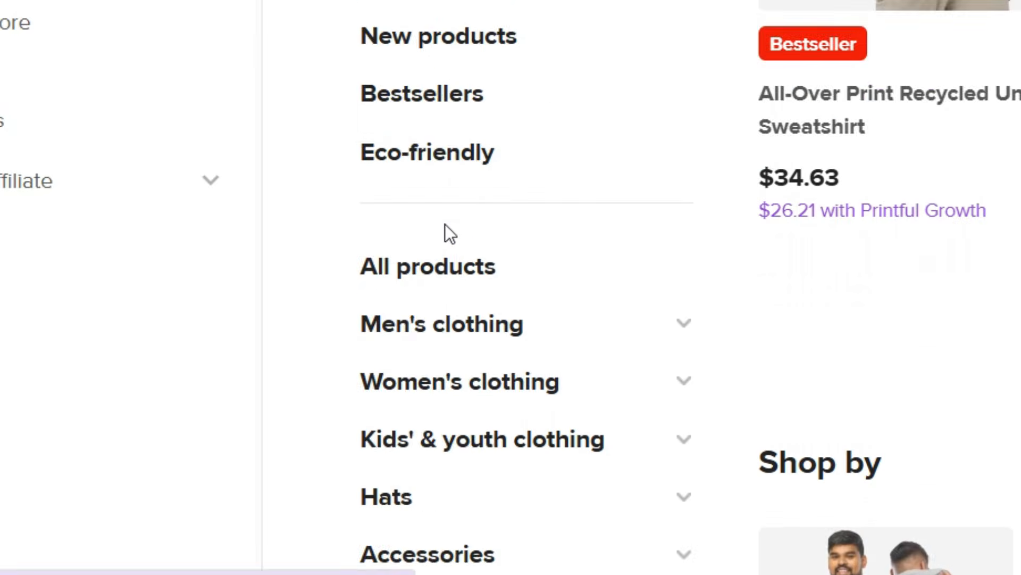
{"action": "scroll", "coordinate": [445, 224], "scroll_direction": "down", "scroll_amount": 2}
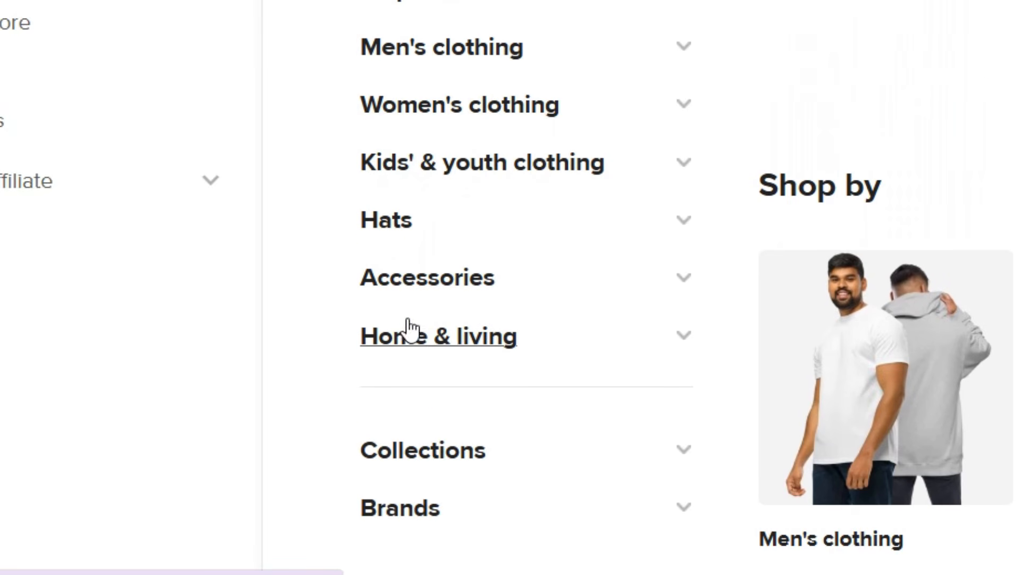
{"action": "left_click", "coordinate": [673, 340]}
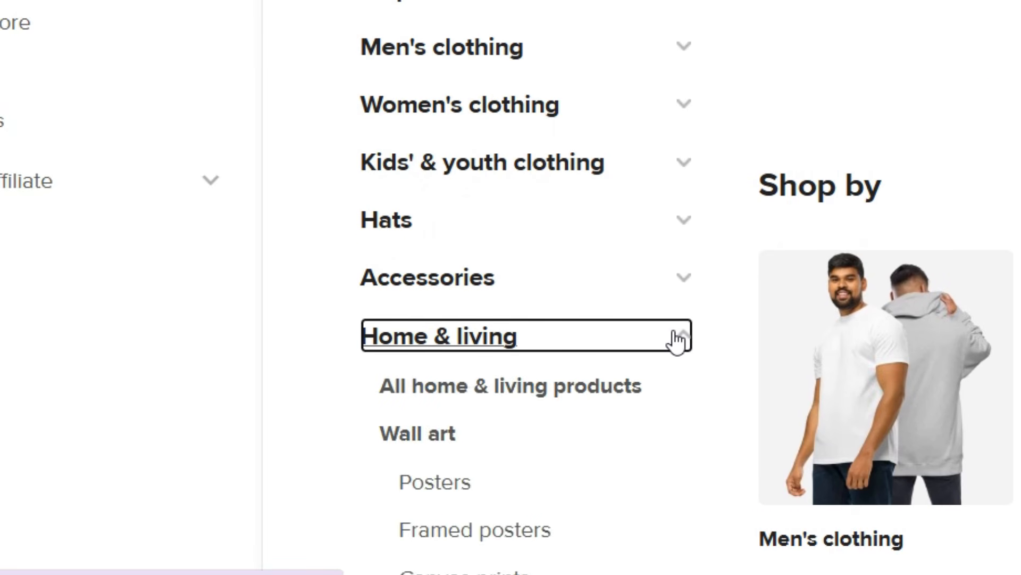
{"action": "scroll", "coordinate": [675, 338], "scroll_direction": "down", "scroll_amount": 2}
{"action": "left_click", "coordinate": [429, 298]}
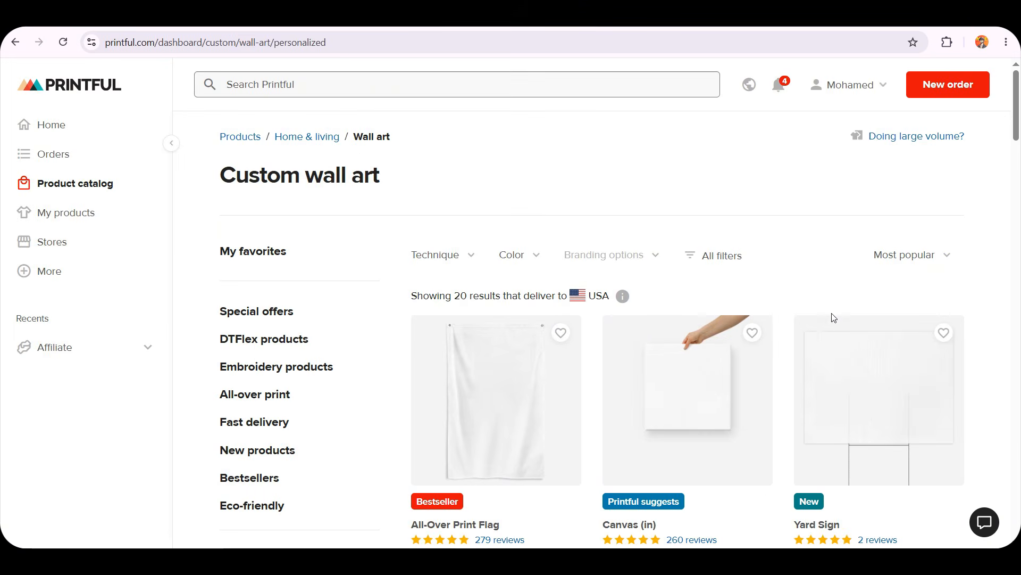
- Browse the custom wall art products and their size ranges, and open the Enhanced Matte Paper Framed Poster (in)
{"action": "scroll", "coordinate": [834, 317], "scroll_direction": "down", "scroll_amount": 2}
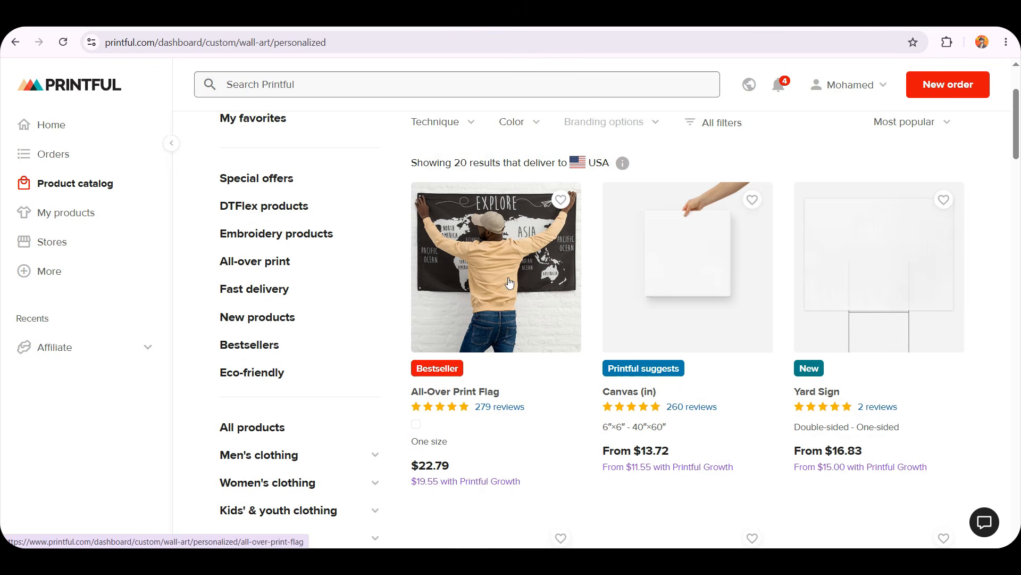
{"action": "scroll", "coordinate": [509, 283], "scroll_direction": "down", "scroll_amount": 2}
{"action": "left_click_drag", "start_coordinate": [604, 294], "coordinate": [645, 295]}
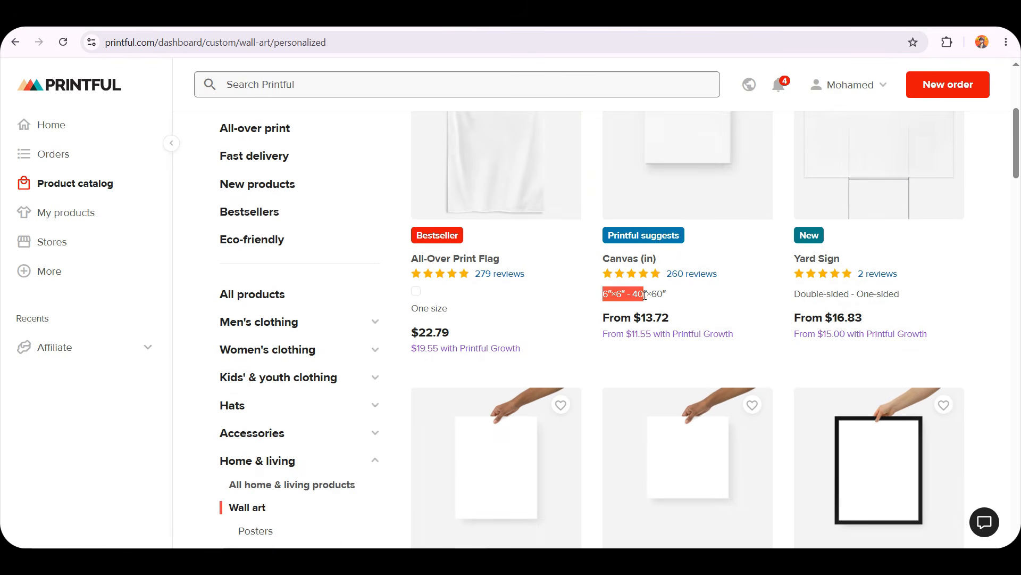
{"action": "left_click", "coordinate": [674, 296]}
{"action": "scroll", "coordinate": [745, 303], "scroll_direction": "down", "scroll_amount": 3}
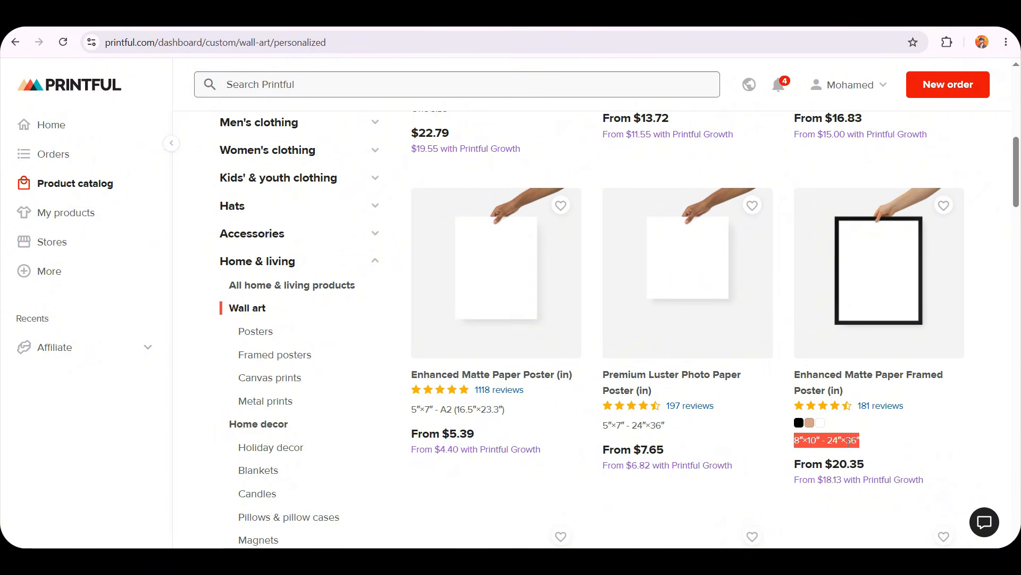
{"action": "scroll", "coordinate": [812, 426], "scroll_direction": "up", "scroll_amount": 1}
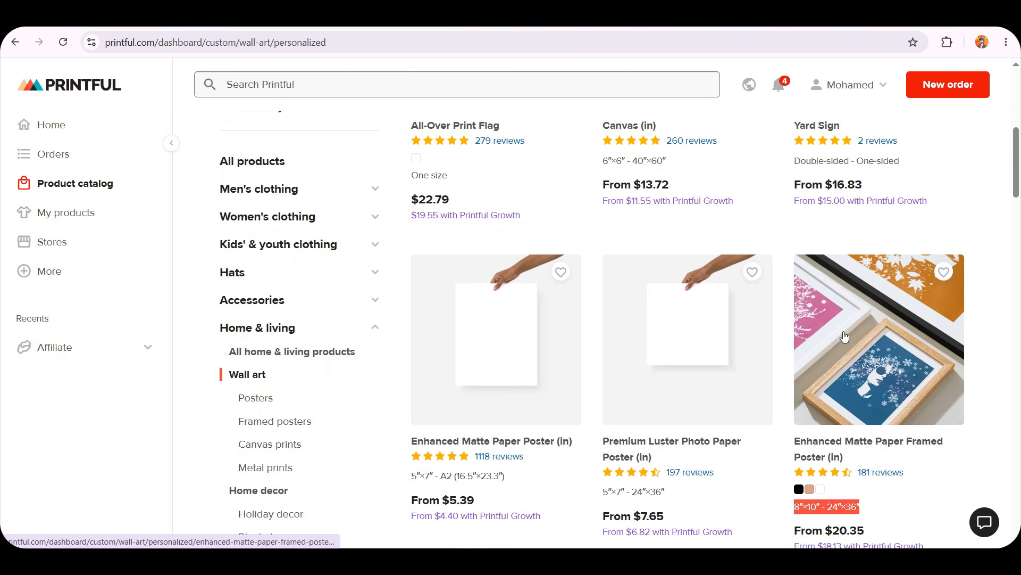
{"action": "left_click", "coordinate": [897, 325]}
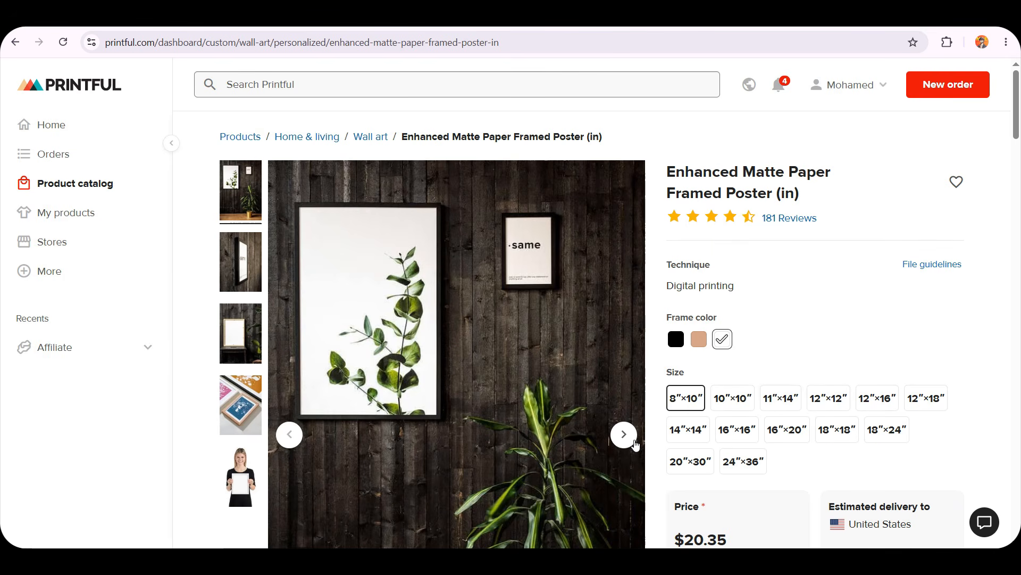
- Compare the framed poster's price across the Red Oak, Black and White frame colors, ending on White
{"action": "left_click", "coordinate": [625, 435]}
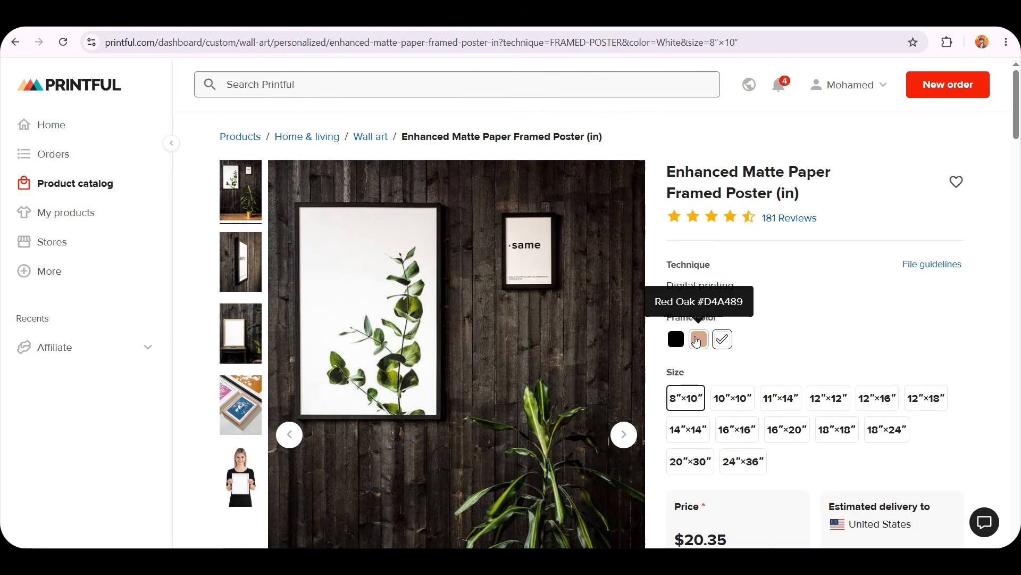
{"action": "left_click", "coordinate": [696, 341]}
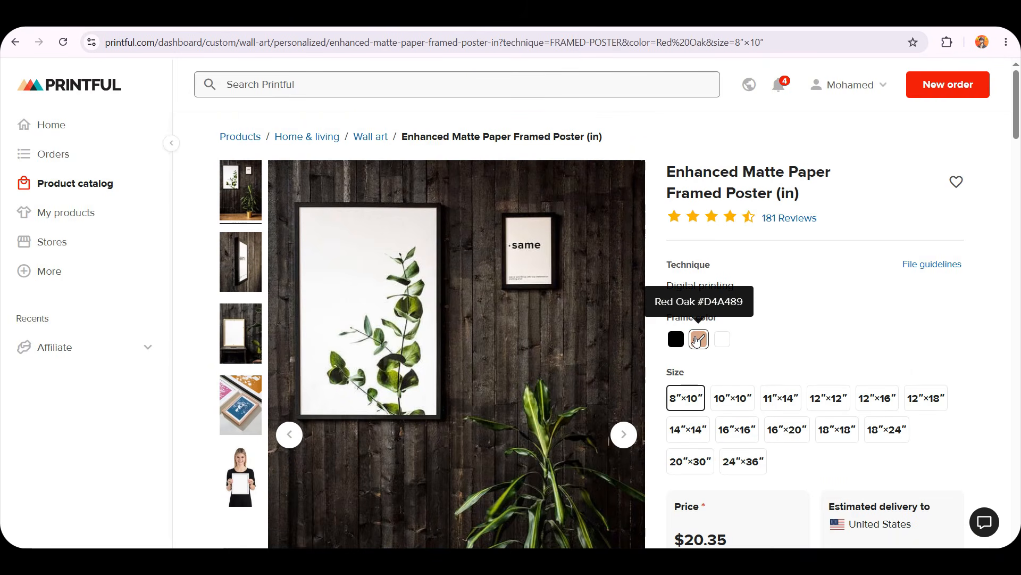
{"action": "scroll", "coordinate": [721, 372], "scroll_direction": "down", "scroll_amount": 2}
{"action": "left_click_drag", "start_coordinate": [674, 405], "coordinate": [719, 397]}
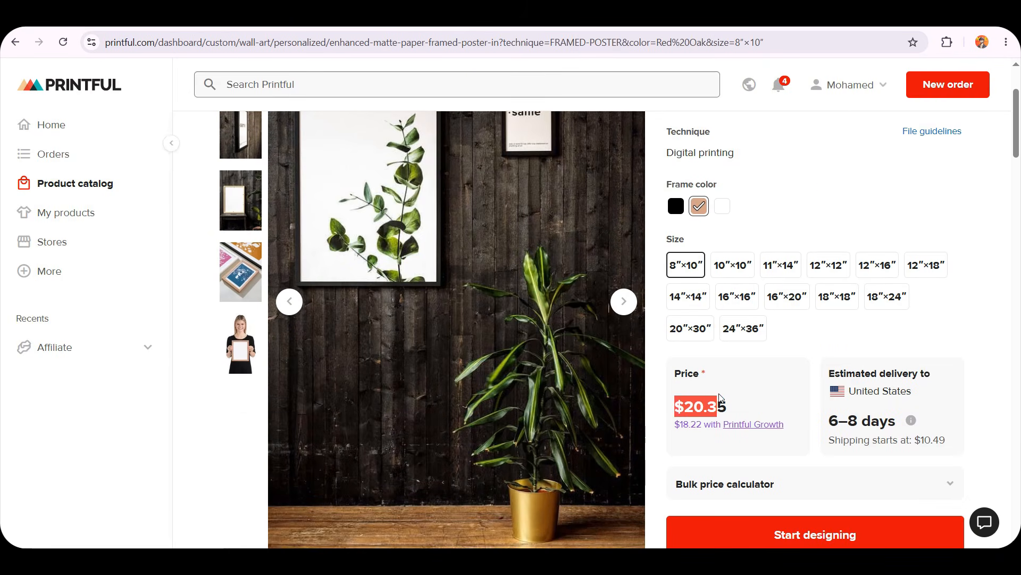
{"action": "left_click", "coordinate": [699, 210]}
{"action": "left_click", "coordinate": [718, 213]}
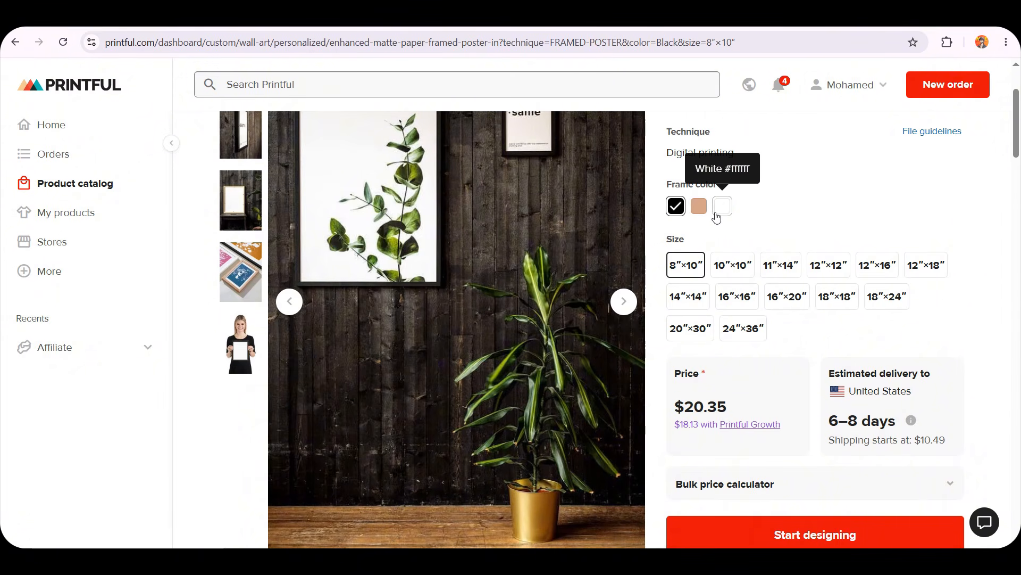
{"action": "left_click", "coordinate": [676, 206]}
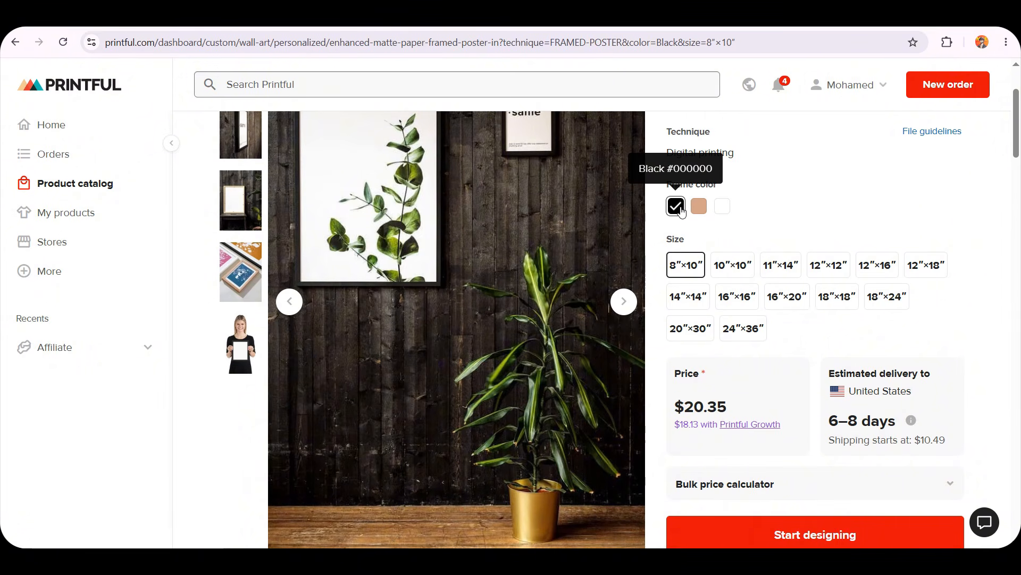
{"action": "left_click", "coordinate": [702, 211]}
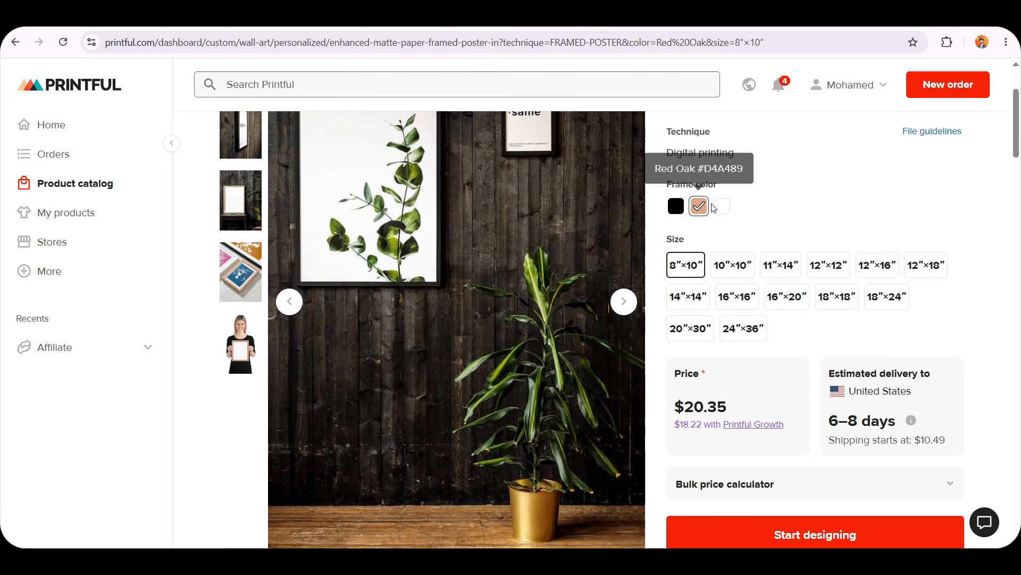
{"action": "left_click", "coordinate": [715, 209]}
- Choose the 16″×20″ size and start designing the framed poster
{"action": "left_click", "coordinate": [787, 296]}
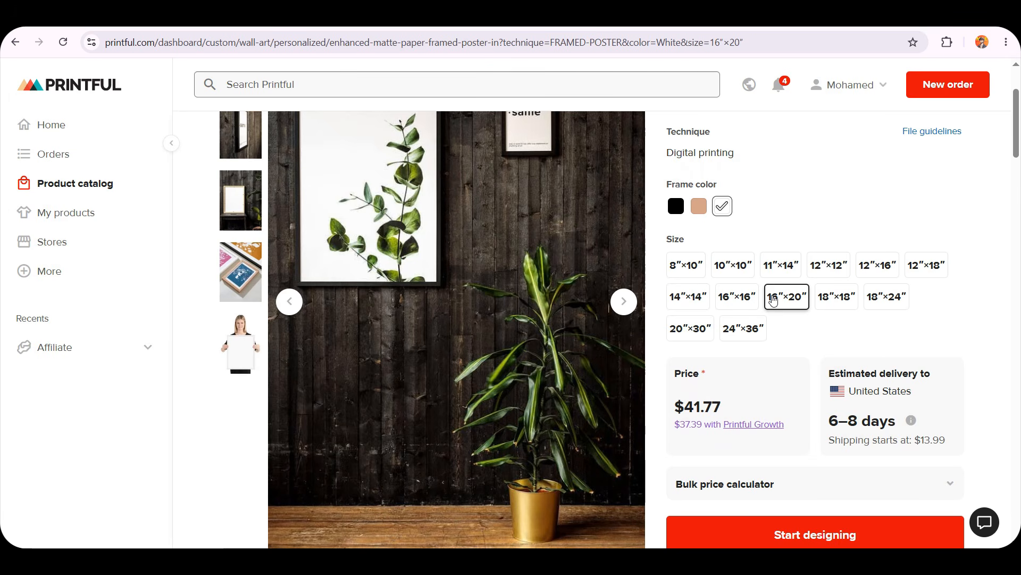
{"action": "scroll", "coordinate": [774, 301], "scroll_direction": "down", "scroll_amount": 1}
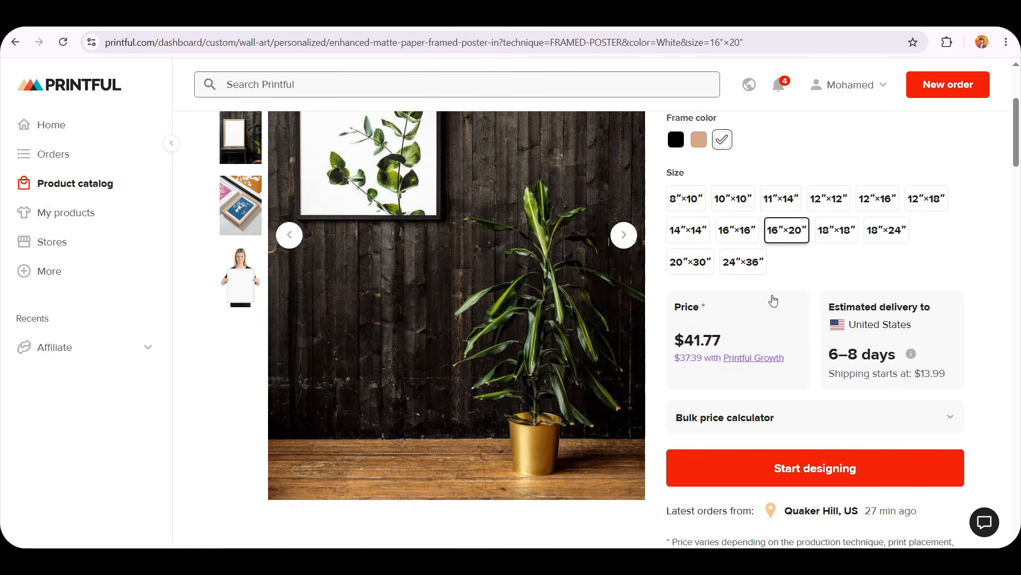
{"action": "left_click", "coordinate": [784, 468]}
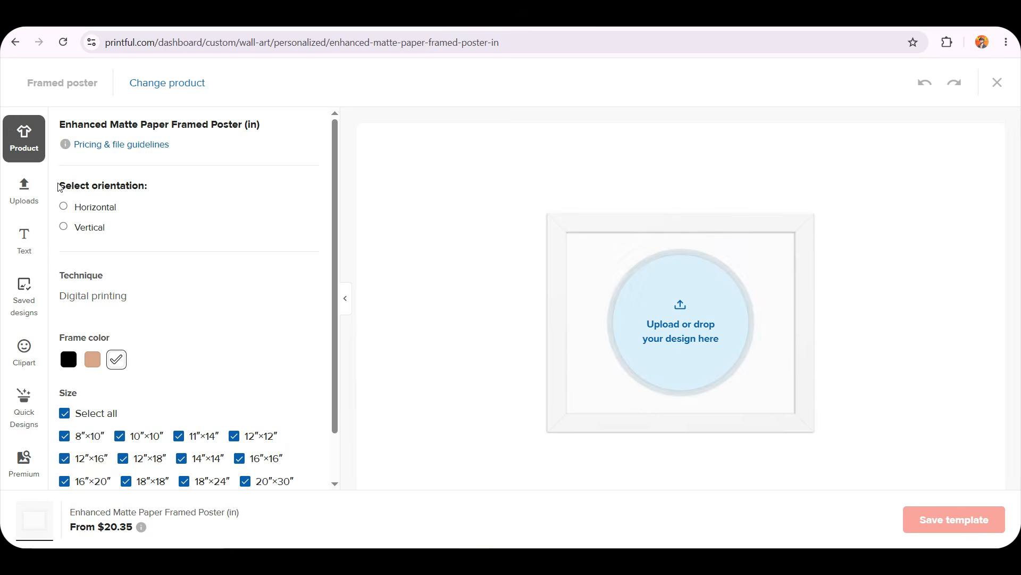
- Set the framed poster's orientation to Vertical and check the size variants beneath the mockup
{"action": "left_click_drag", "start_coordinate": [59, 185], "coordinate": [116, 188]}
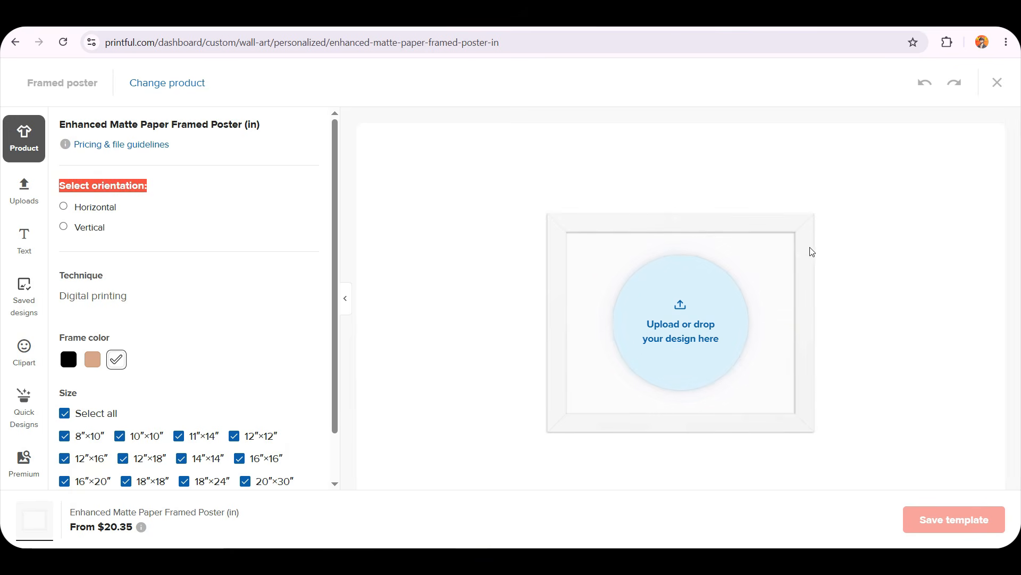
{"action": "left_click", "coordinate": [66, 228]}
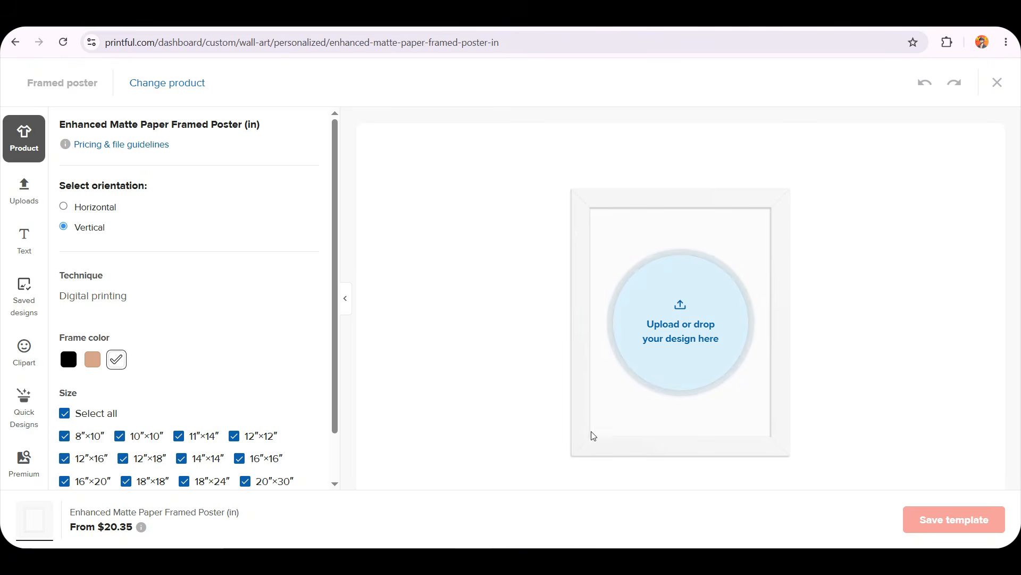
{"action": "scroll", "coordinate": [705, 319], "scroll_direction": "down", "scroll_amount": 1}
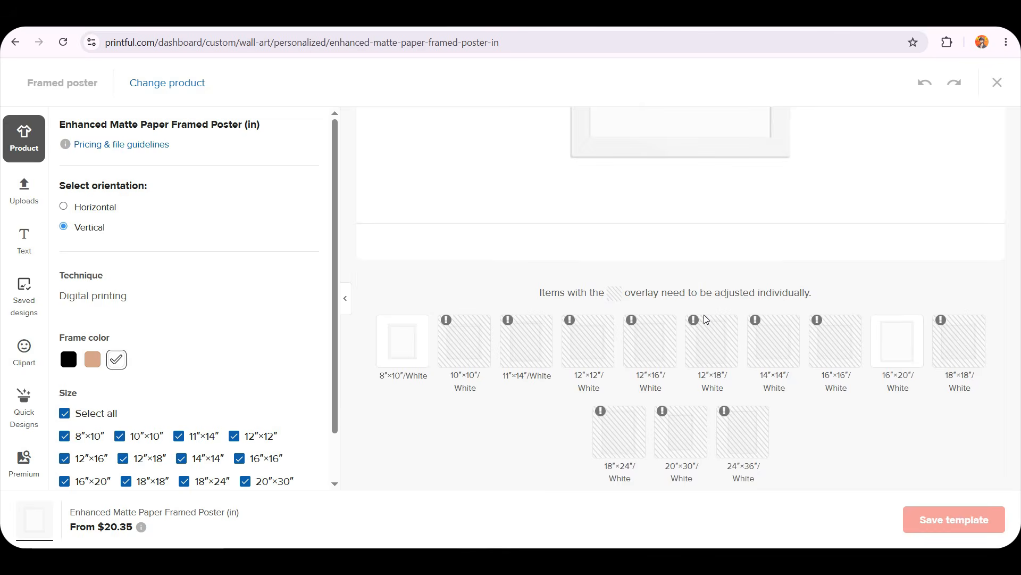
- Include all three frame colors, Black, Red Oak and White, in the poster template
{"action": "scroll", "coordinate": [92, 340], "scroll_direction": "down", "scroll_amount": 1}
{"action": "left_click", "coordinate": [93, 304]}
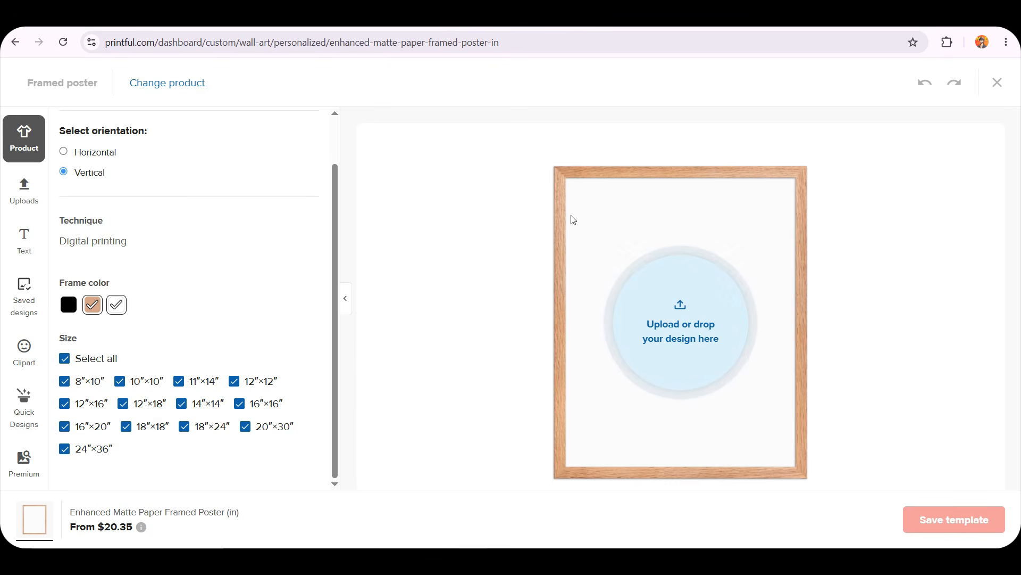
{"action": "left_click", "coordinate": [68, 305]}
{"action": "left_click", "coordinate": [117, 305]}
{"action": "left_click", "coordinate": [93, 304]}
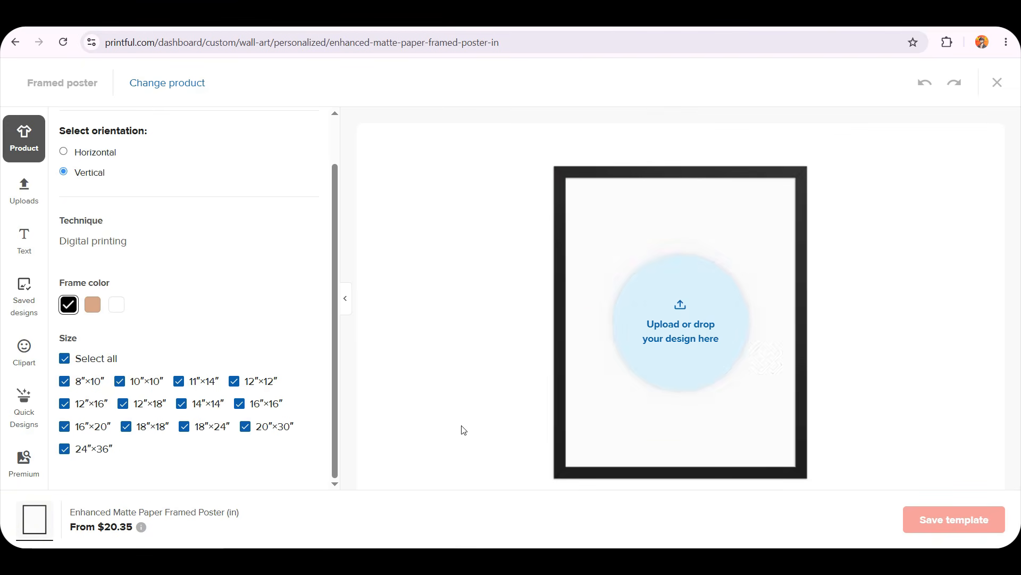
{"action": "left_click", "coordinate": [93, 305]}
{"action": "left_click", "coordinate": [117, 304]}
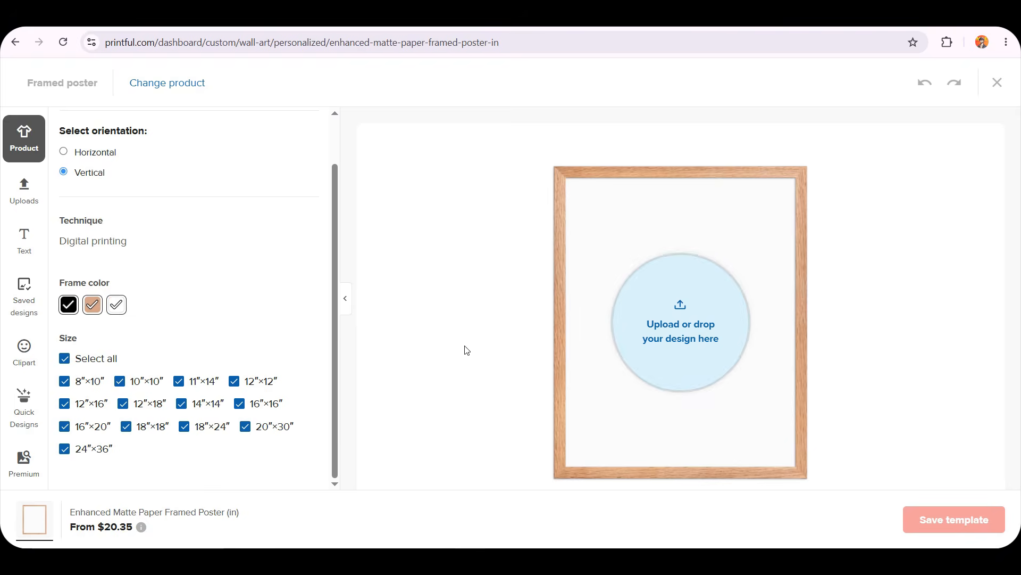
- Look at the file library's upload options, then at the text tool's font combinations and ready-to-use quotes
{"action": "scroll", "coordinate": [54, 239], "scroll_direction": "up", "scroll_amount": 1}
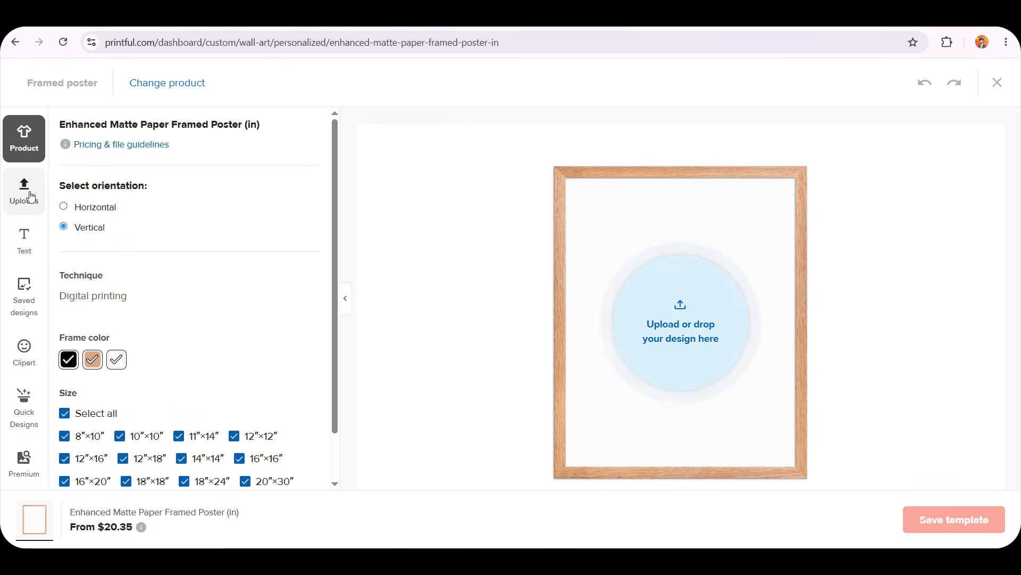
{"action": "left_click", "coordinate": [27, 192]}
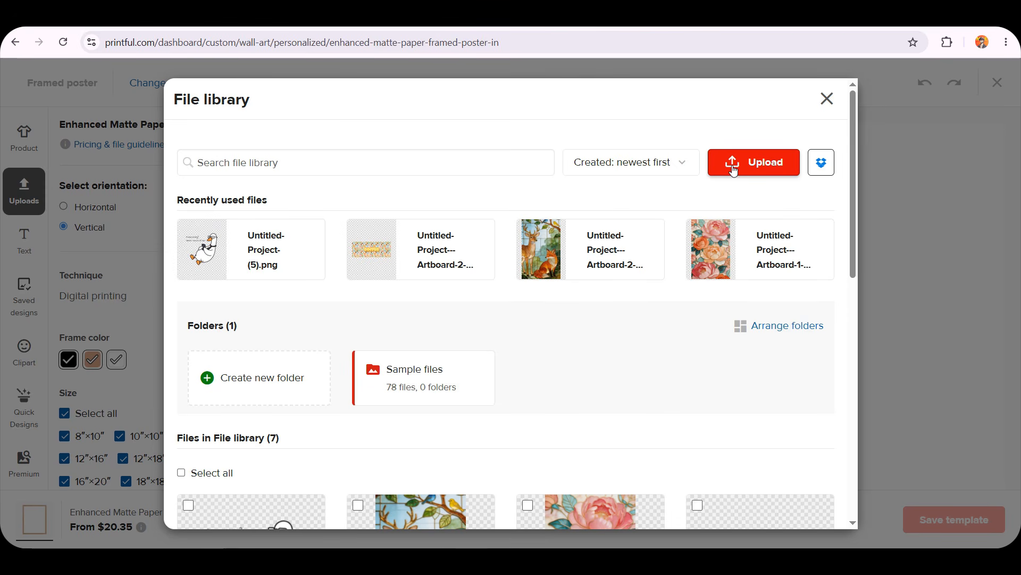
{"action": "left_click", "coordinate": [829, 100]}
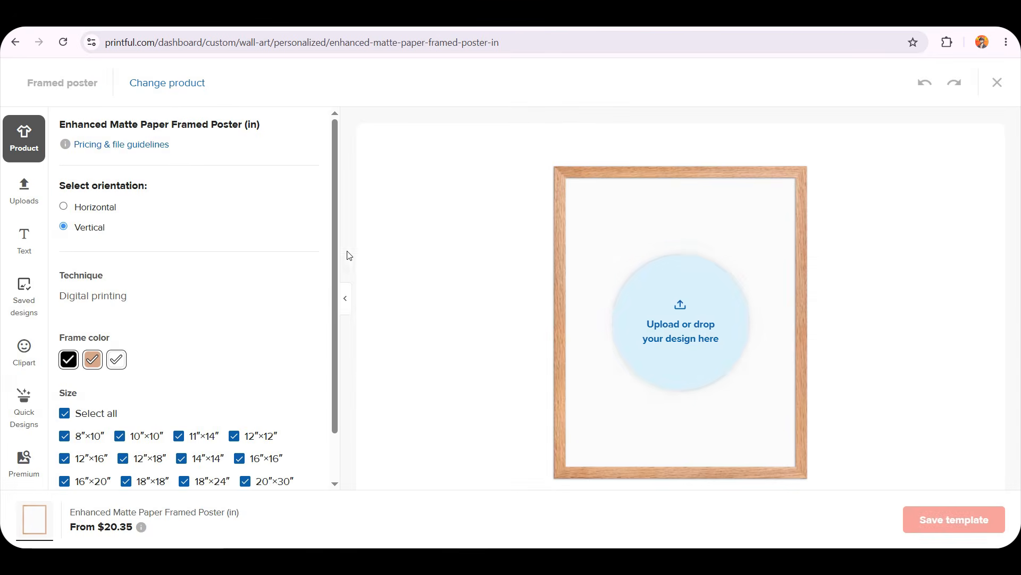
{"action": "left_click", "coordinate": [38, 239]}
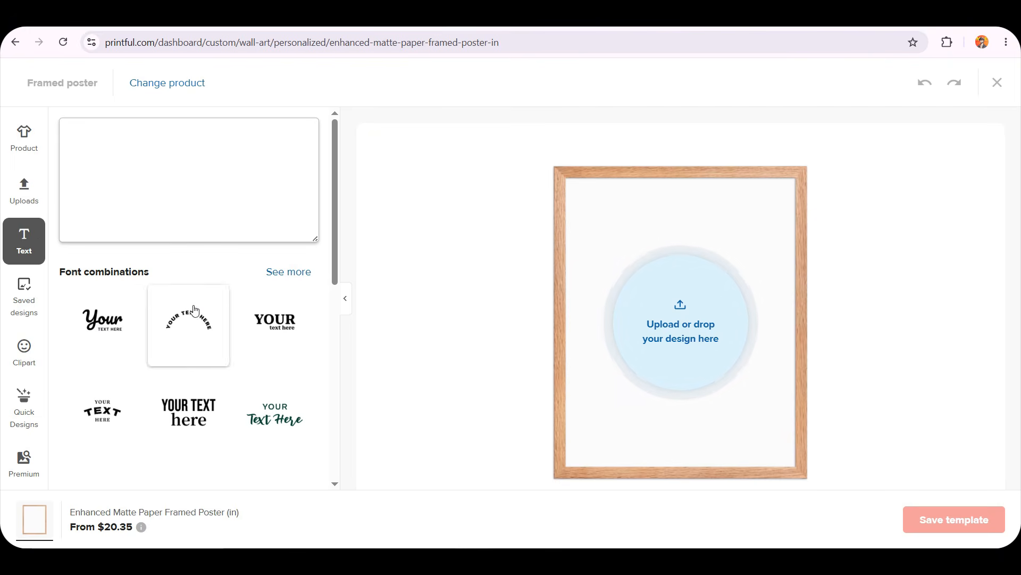
{"action": "scroll", "coordinate": [238, 360], "scroll_direction": "down", "scroll_amount": 3}
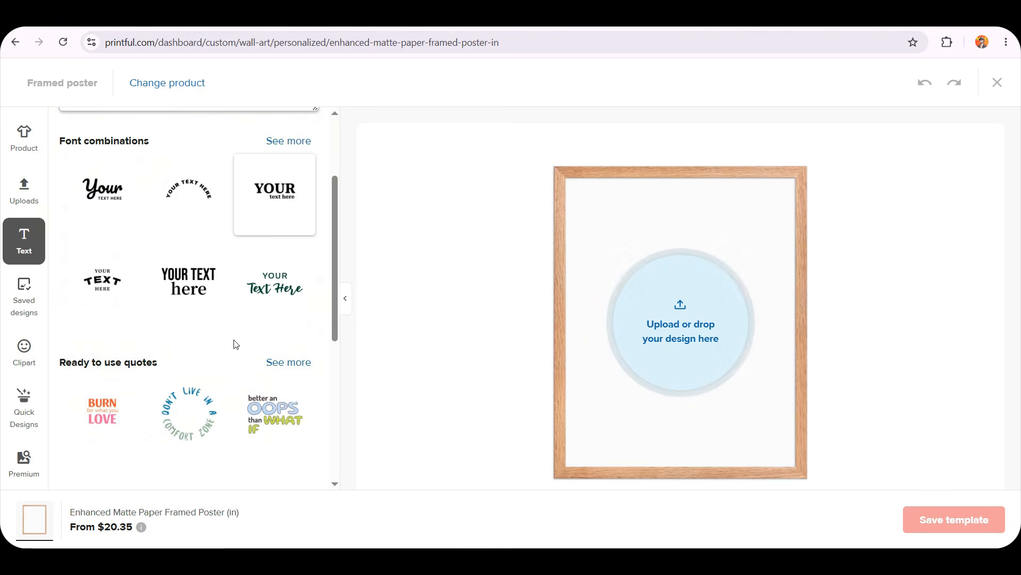
{"action": "scroll", "coordinate": [190, 296], "scroll_direction": "up", "scroll_amount": 3}
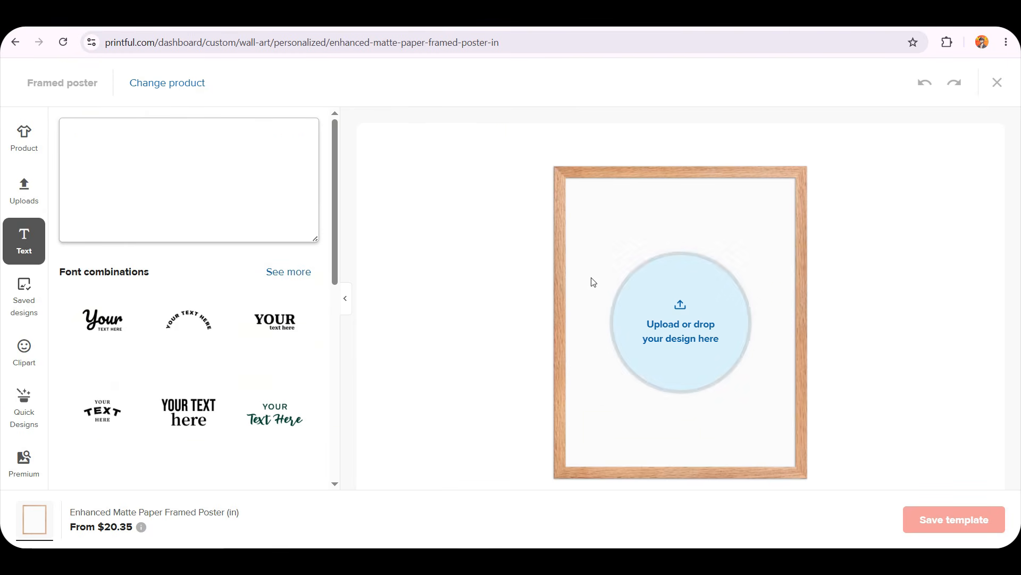
- Browse the clipart collections and the quick designs available for the poster
{"action": "left_click", "coordinate": [36, 353]}
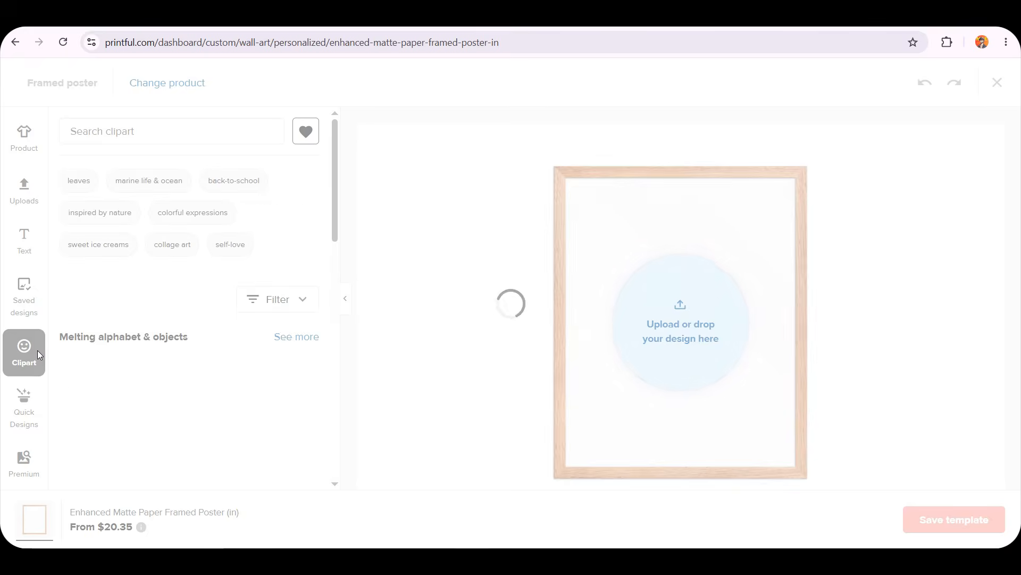
{"action": "scroll", "coordinate": [190, 285], "scroll_direction": "down", "scroll_amount": 15}
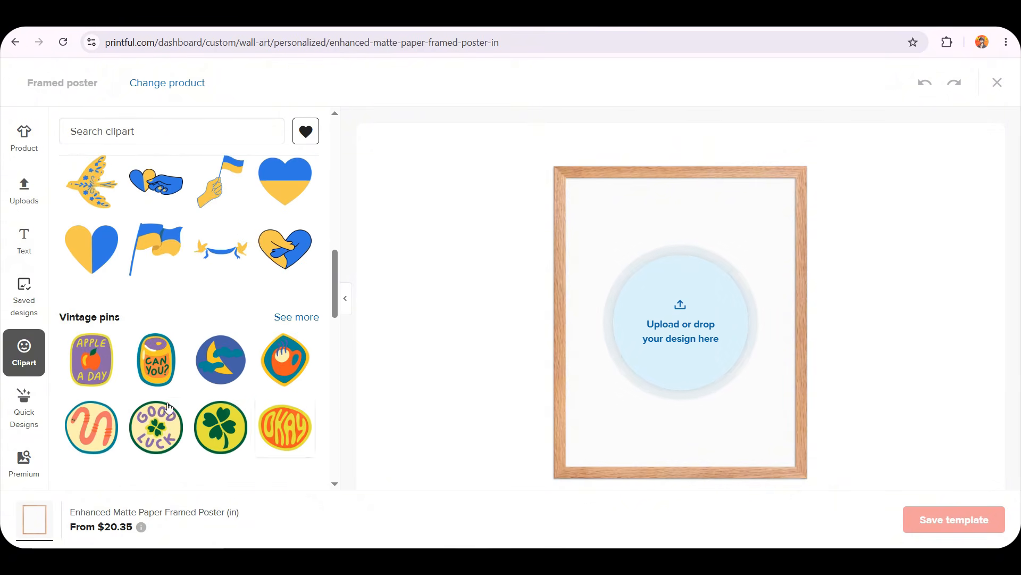
{"action": "left_click", "coordinate": [34, 404]}
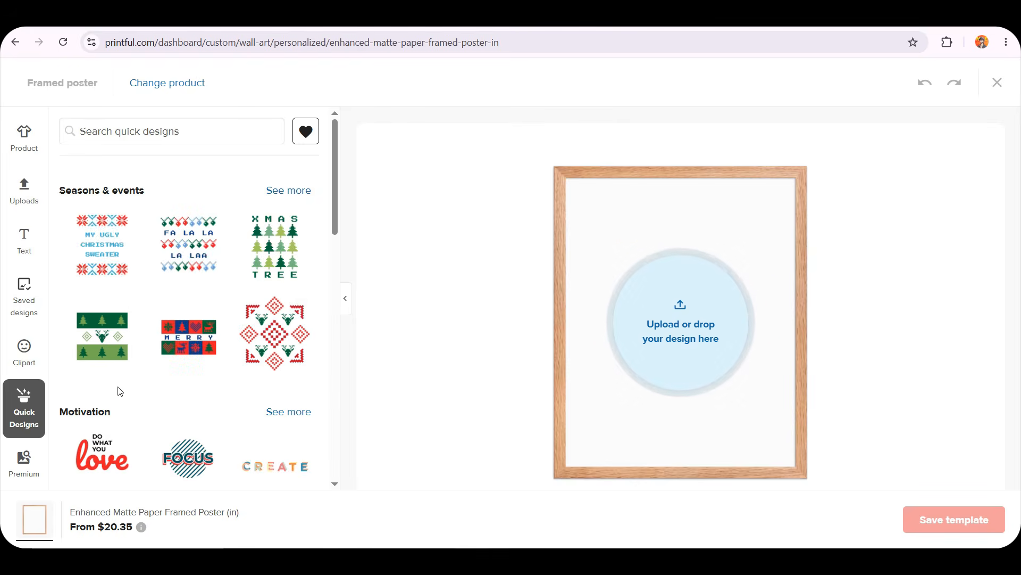
{"action": "scroll", "coordinate": [153, 420], "scroll_direction": "down", "scroll_amount": 5}
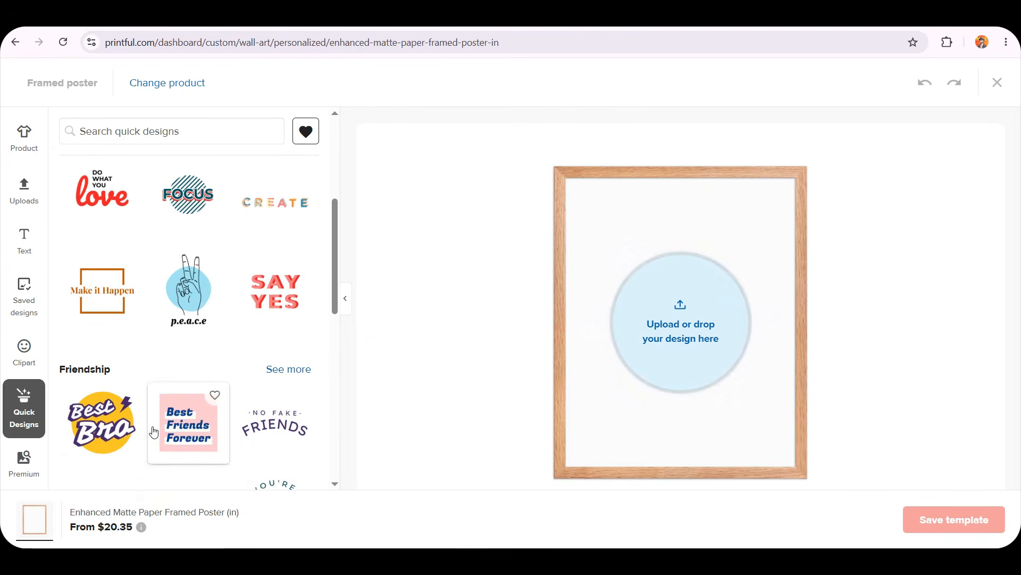
- Look over the remaining quick designs for the poster, then return to the file uploads
{"action": "scroll", "coordinate": [151, 429], "scroll_direction": "up", "scroll_amount": 5}
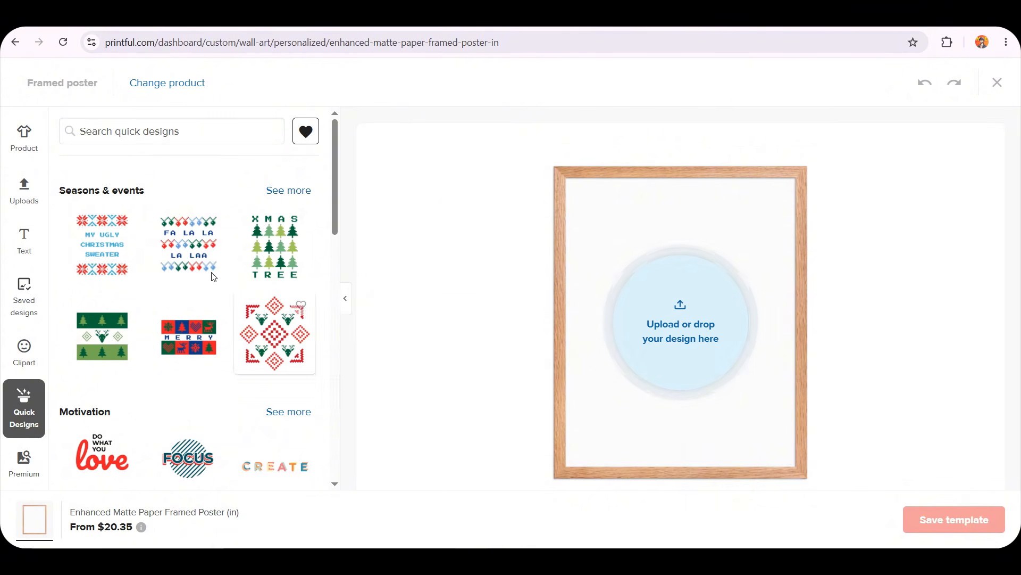
{"action": "scroll", "coordinate": [153, 412], "scroll_direction": "down", "scroll_amount": 5}
{"action": "scroll", "coordinate": [153, 432], "scroll_direction": "up", "scroll_amount": 5}
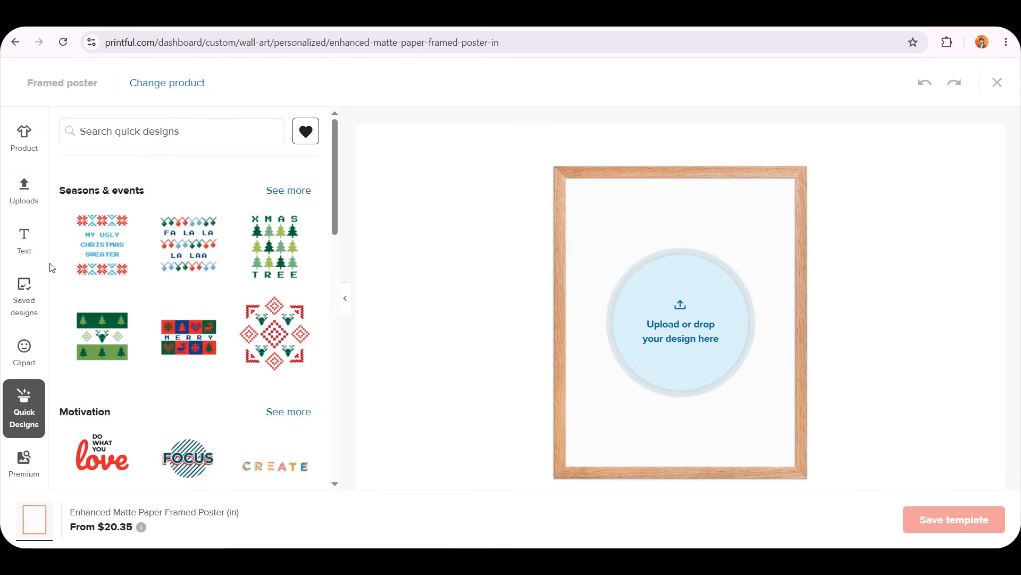
{"action": "left_click", "coordinate": [39, 196]}
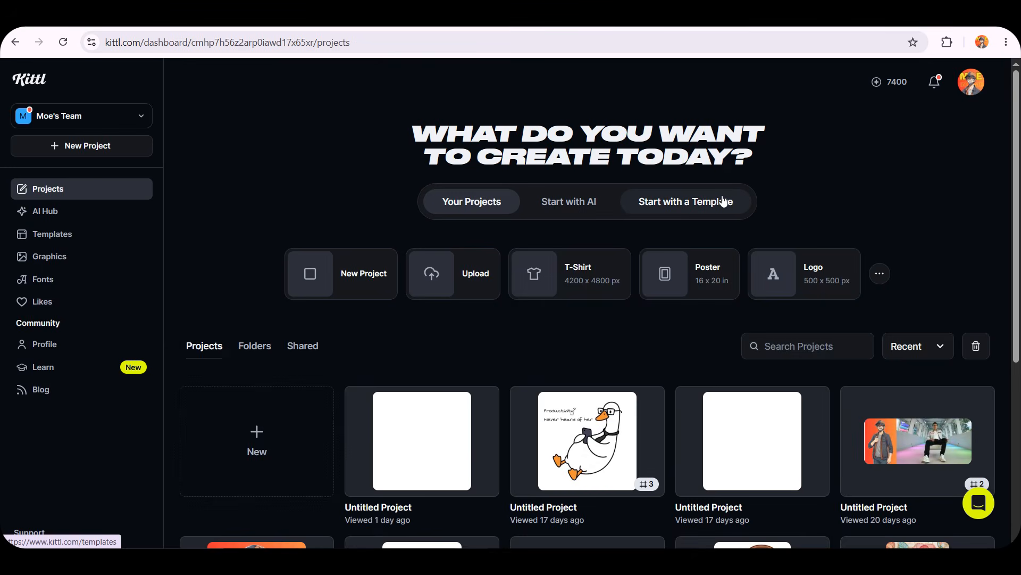
- Switch to Kittl and create a new project with a 16 × 20 inch artboard
{"action": "left_click", "coordinate": [250, 449]}
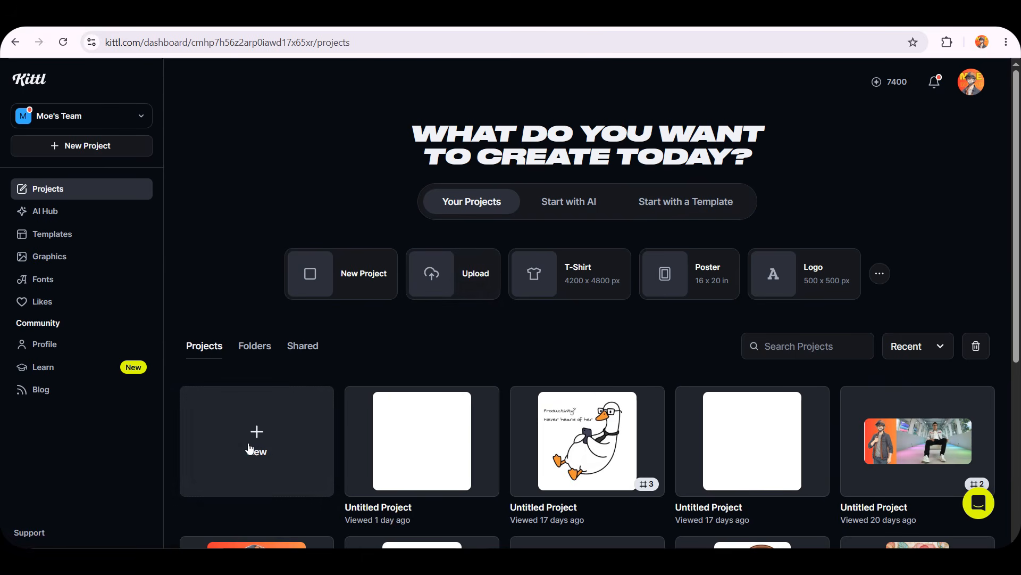
{"action": "left_click", "coordinate": [664, 176]}
{"action": "type", "text": "1"}
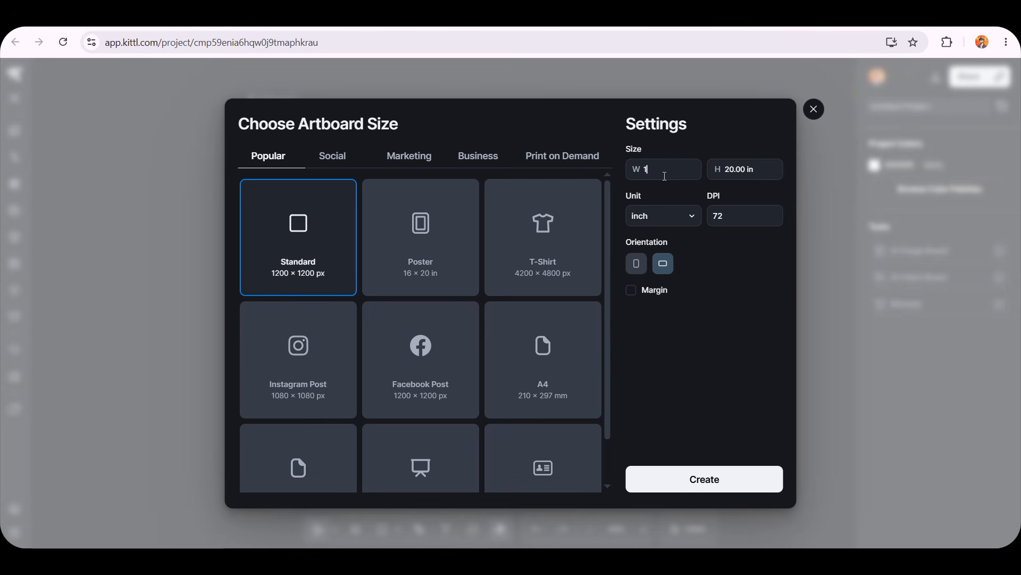
{"action": "type", "text": "6"}
{"action": "left_click", "coordinate": [740, 169]}
{"action": "type", "text": "2"}
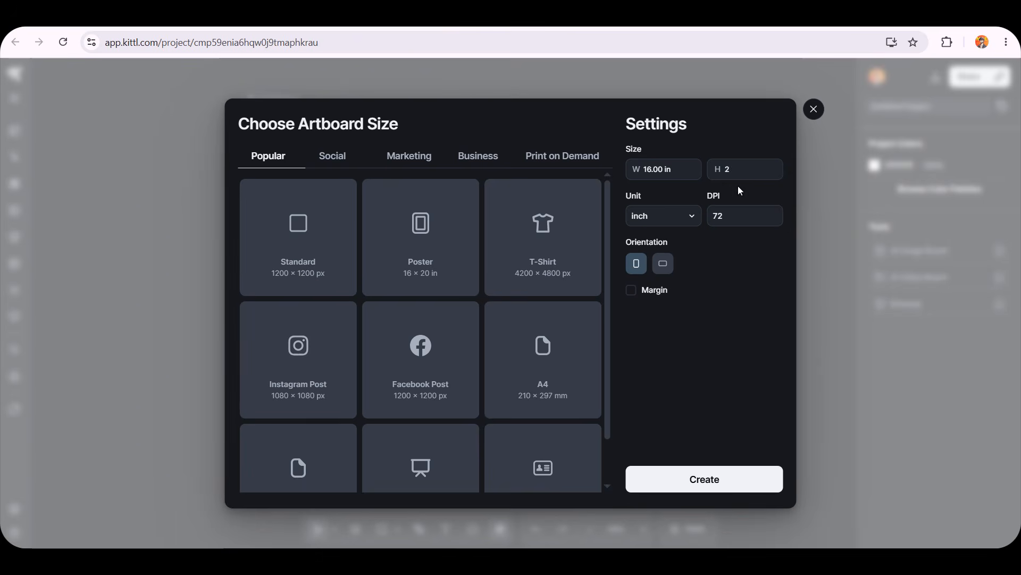
{"action": "type", "text": "0"}
{"action": "left_click", "coordinate": [695, 476]}
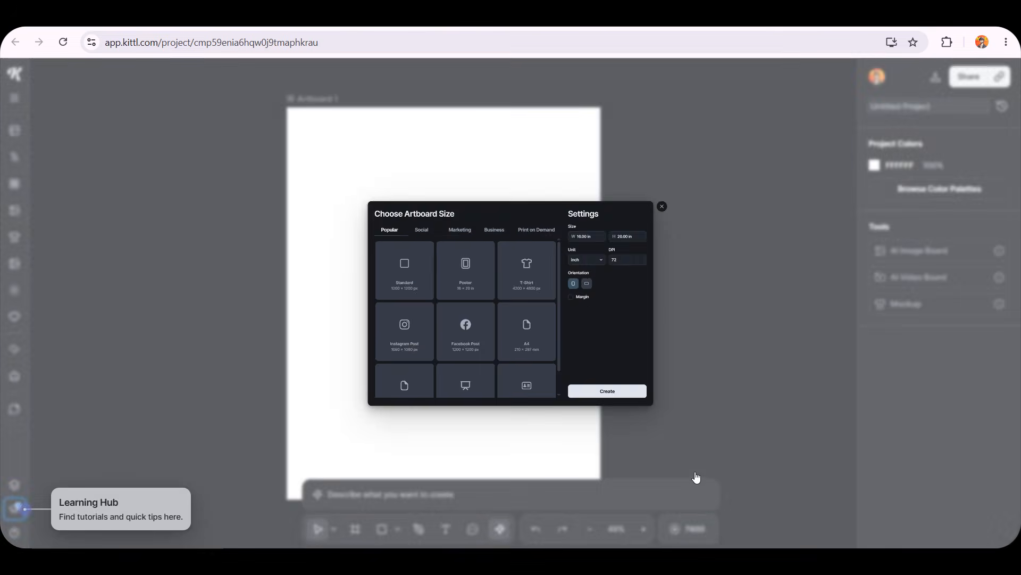
{"action": "scroll", "coordinate": [500, 309], "scroll_direction": "down", "scroll_amount": 3}
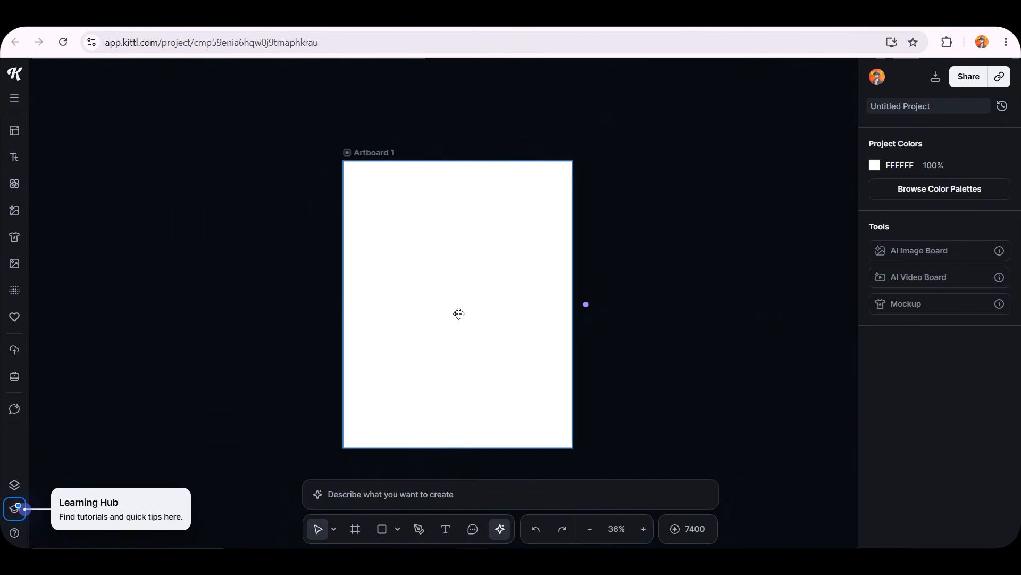
{"action": "left_click_drag", "start_coordinate": [458, 312], "coordinate": [246, 284]}
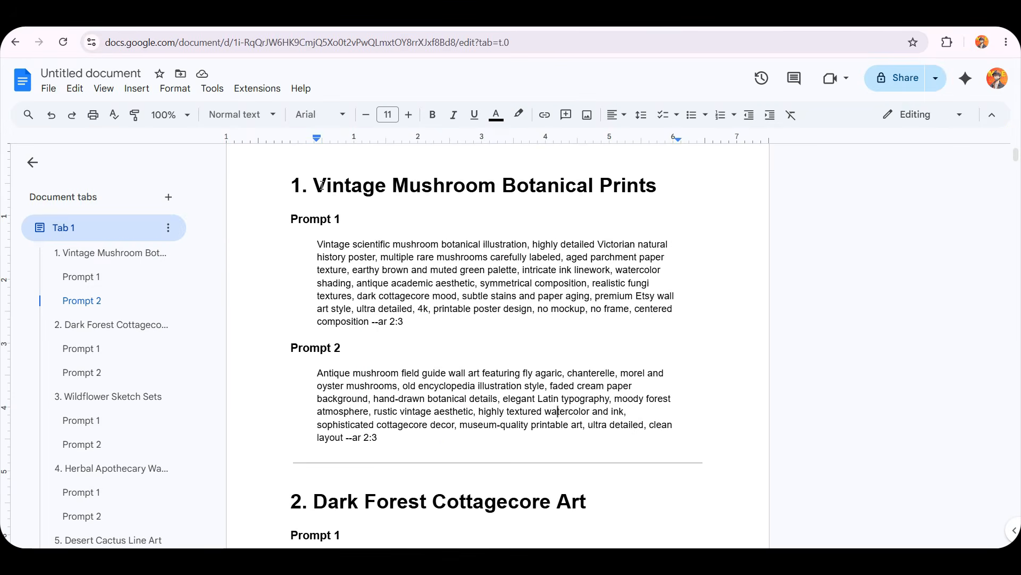
- Switch to the Google Docs prompt list and copy Prompt 1 under Vintage Mushroom Botanical Prints
{"action": "left_click_drag", "start_coordinate": [314, 186], "coordinate": [662, 181]}
{"action": "left_click", "coordinate": [664, 173]}
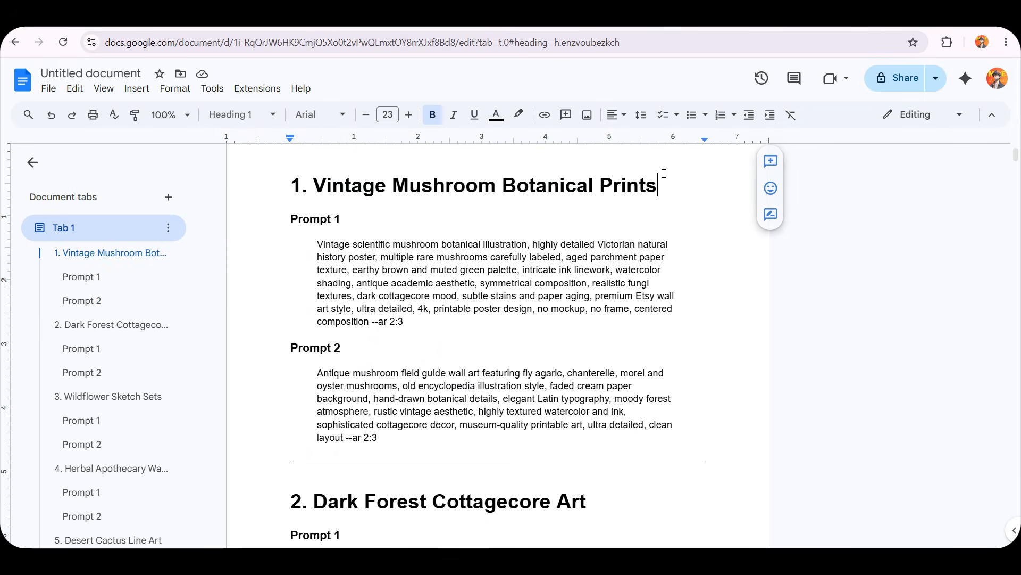
{"action": "left_click_drag", "start_coordinate": [317, 243], "coordinate": [372, 323]}
{"action": "key", "text": "ctrl+c"}
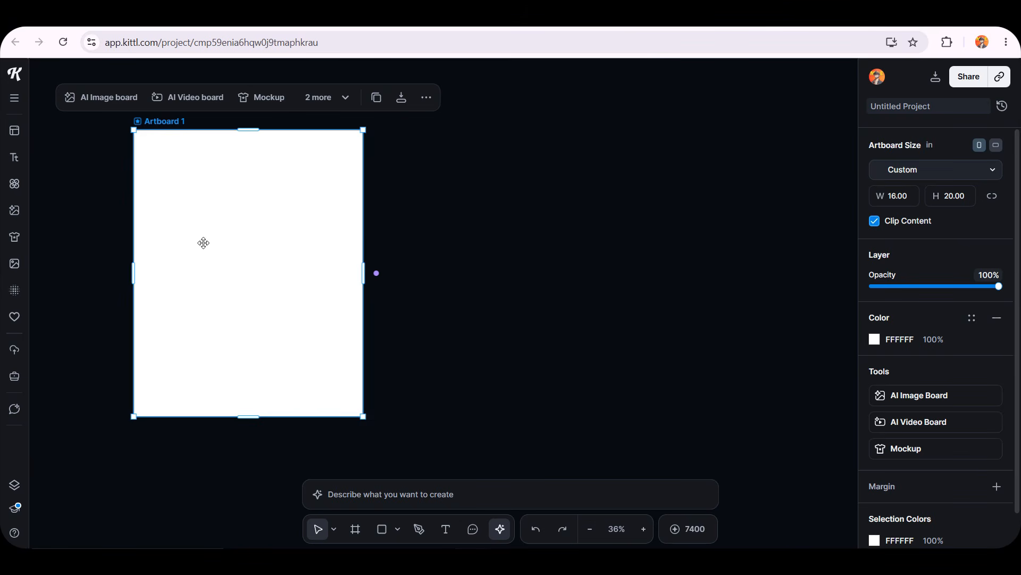
- Back in Kittl, paste the copied mushroom prompt as the description for image generation
{"action": "left_click", "coordinate": [343, 493]}
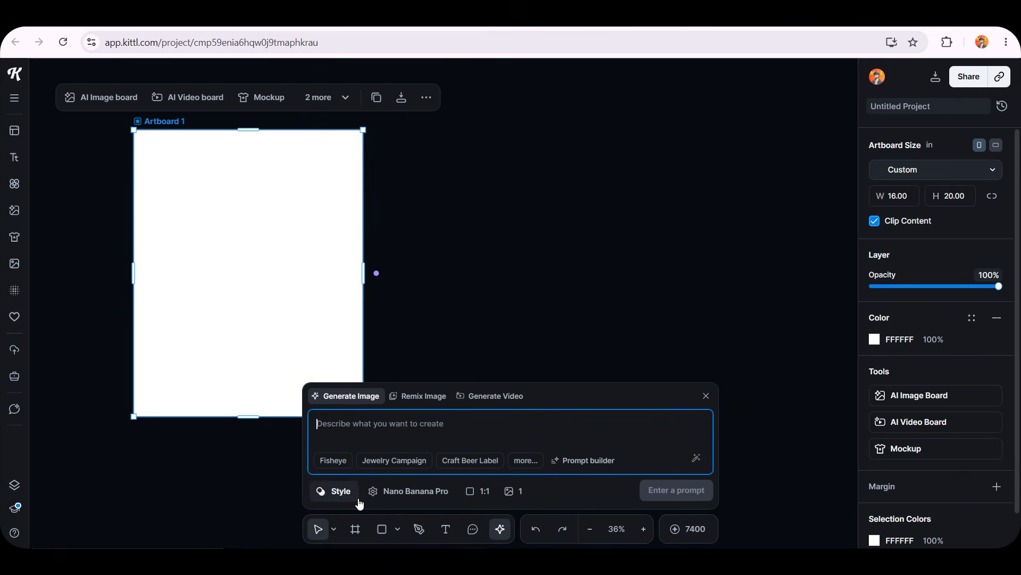
{"action": "key", "text": "ctrl+v"}
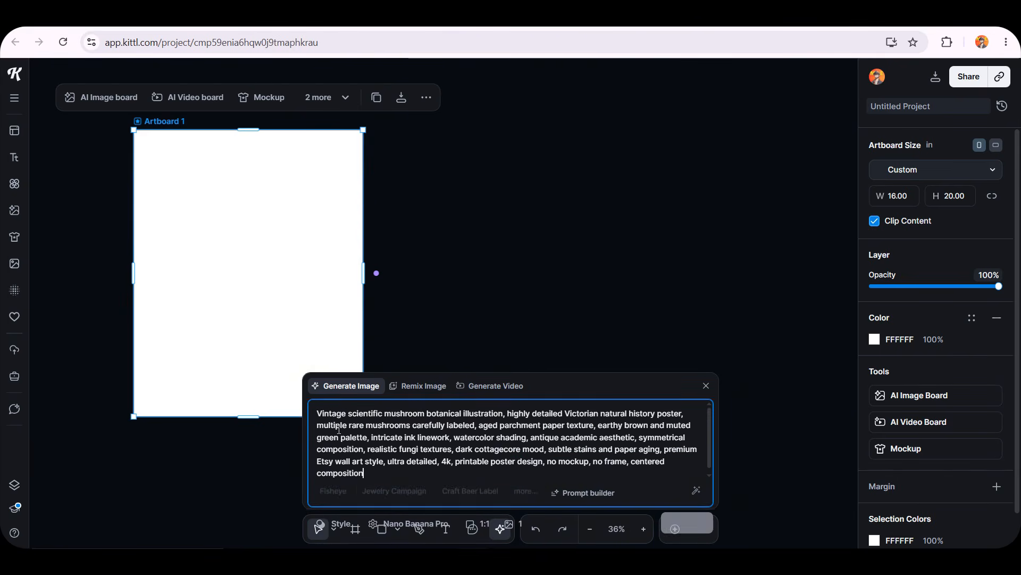
{"action": "left_click_drag", "start_coordinate": [329, 380], "coordinate": [431, 430]}
{"action": "left_click", "coordinate": [429, 433]}
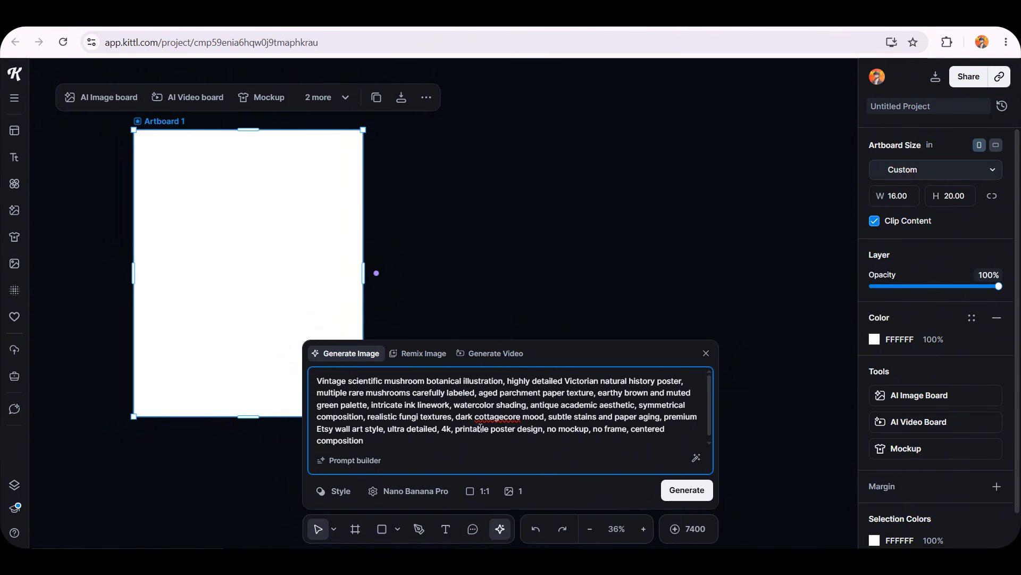
- Browse the Featured and Clipart image styles, then leave the style browser without applying one
{"action": "left_click", "coordinate": [336, 491]}
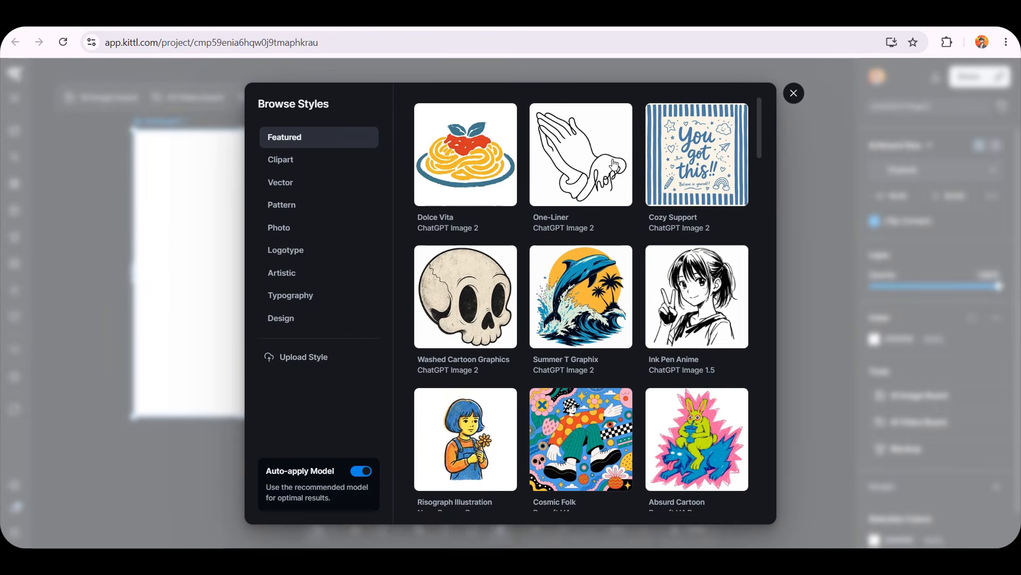
{"action": "scroll", "coordinate": [498, 177], "scroll_direction": "down", "scroll_amount": 3}
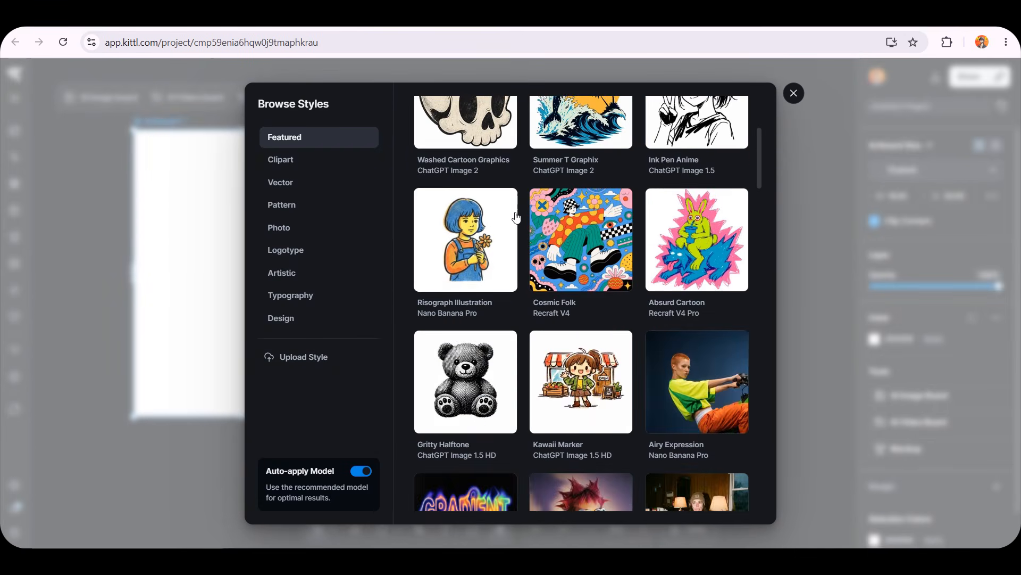
{"action": "scroll", "coordinate": [478, 212], "scroll_direction": "up", "scroll_amount": 3}
{"action": "left_click", "coordinate": [296, 160]}
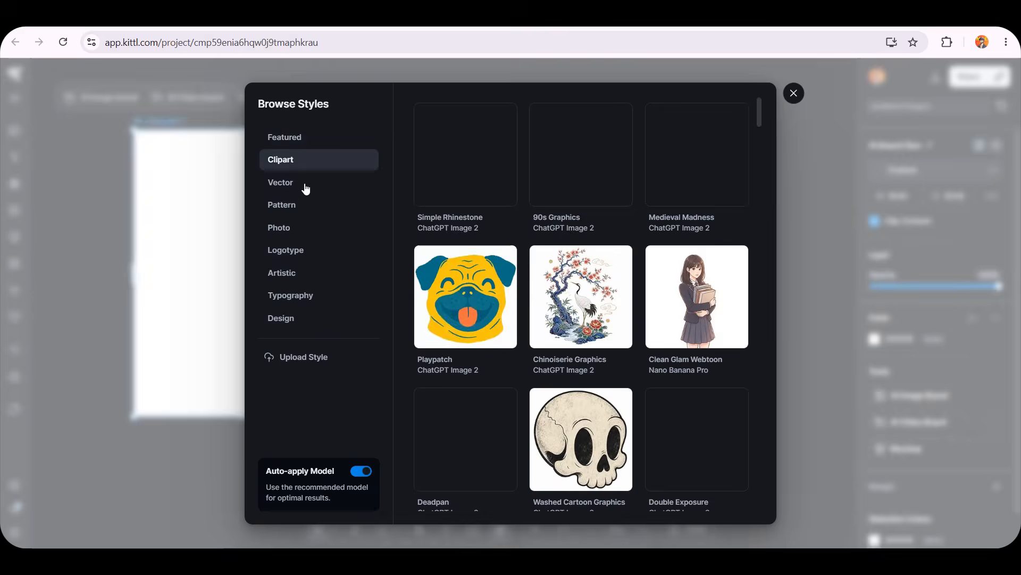
{"action": "left_click", "coordinate": [279, 188]}
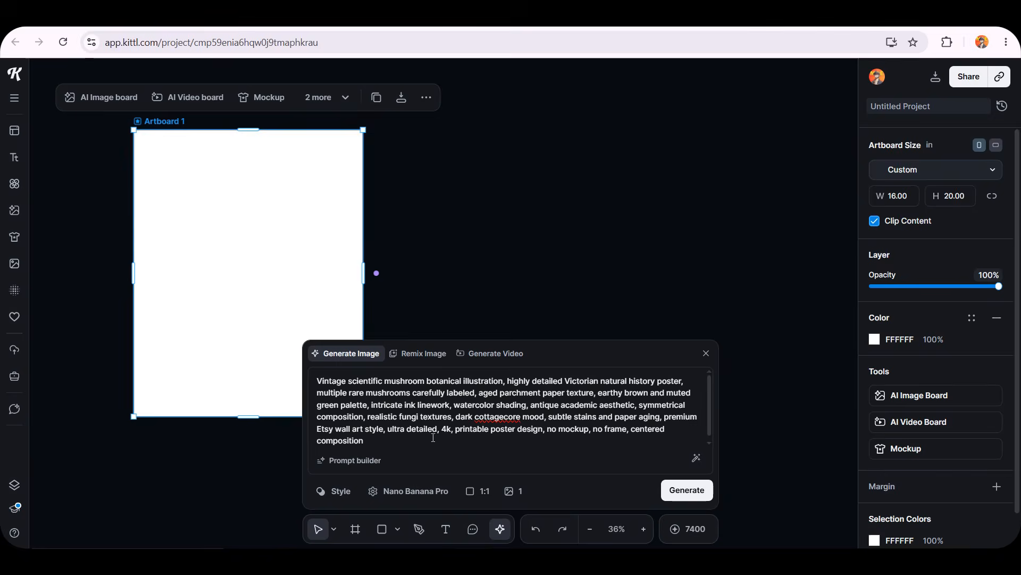
- Look through the available AI image models and choose Nano Banana Pro
{"action": "left_click", "coordinate": [394, 487]}
{"action": "scroll", "coordinate": [460, 301], "scroll_direction": "up", "scroll_amount": 5}
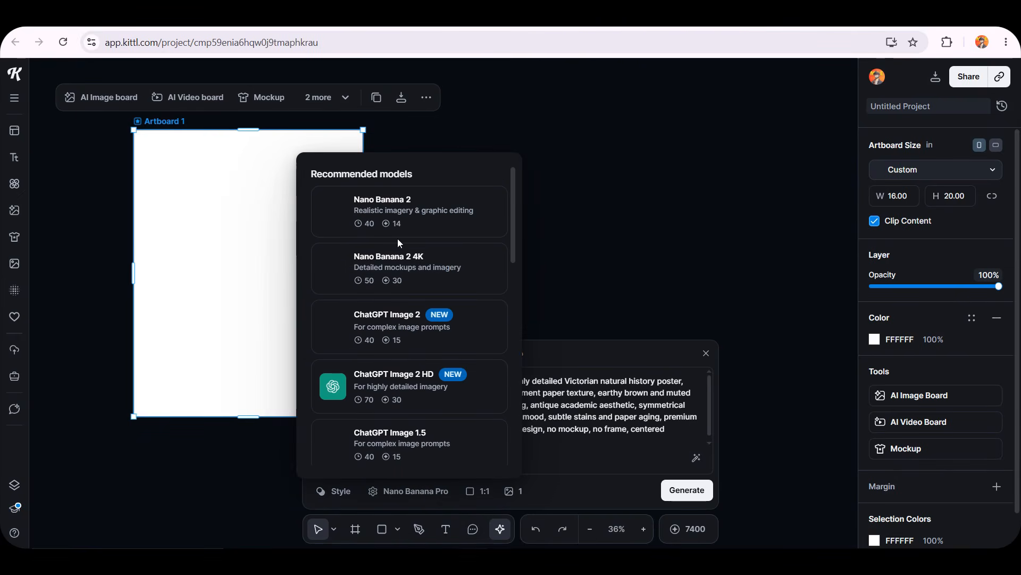
{"action": "scroll", "coordinate": [406, 333], "scroll_direction": "down", "scroll_amount": 5}
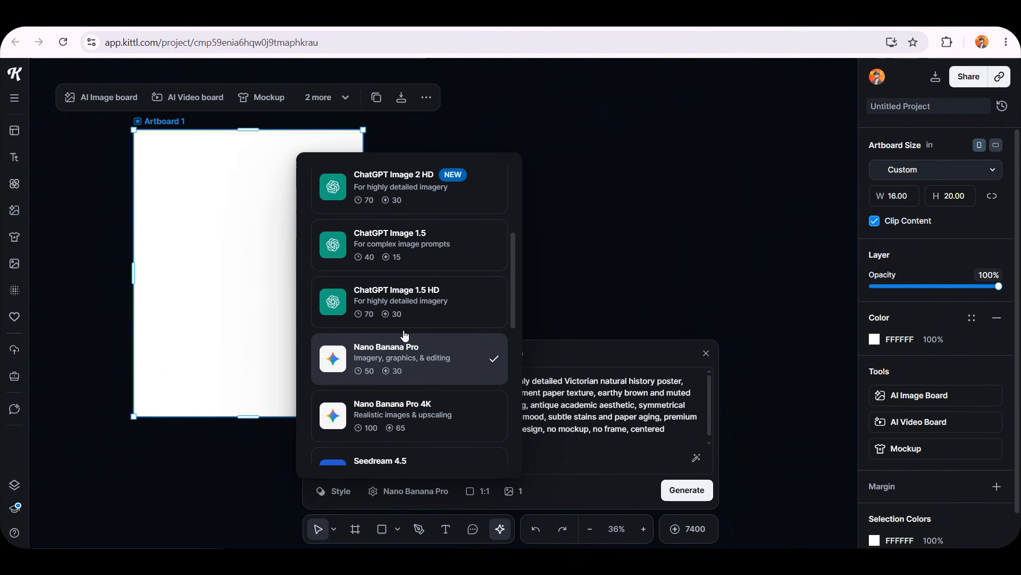
{"action": "scroll", "coordinate": [420, 394], "scroll_direction": "down", "scroll_amount": 1}
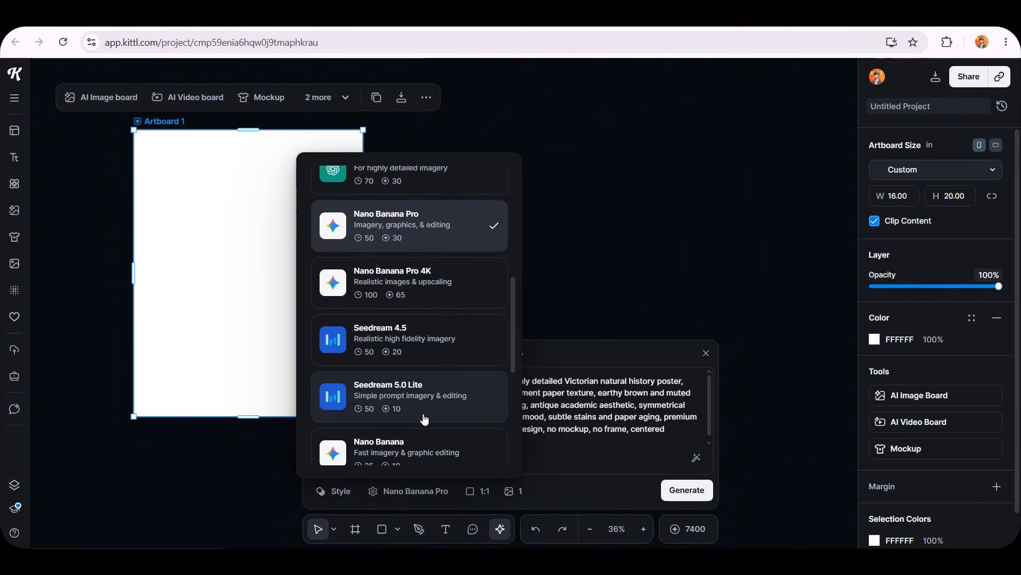
{"action": "scroll", "coordinate": [423, 400], "scroll_direction": "up", "scroll_amount": 6}
{"action": "scroll", "coordinate": [420, 397], "scroll_direction": "down", "scroll_amount": 3}
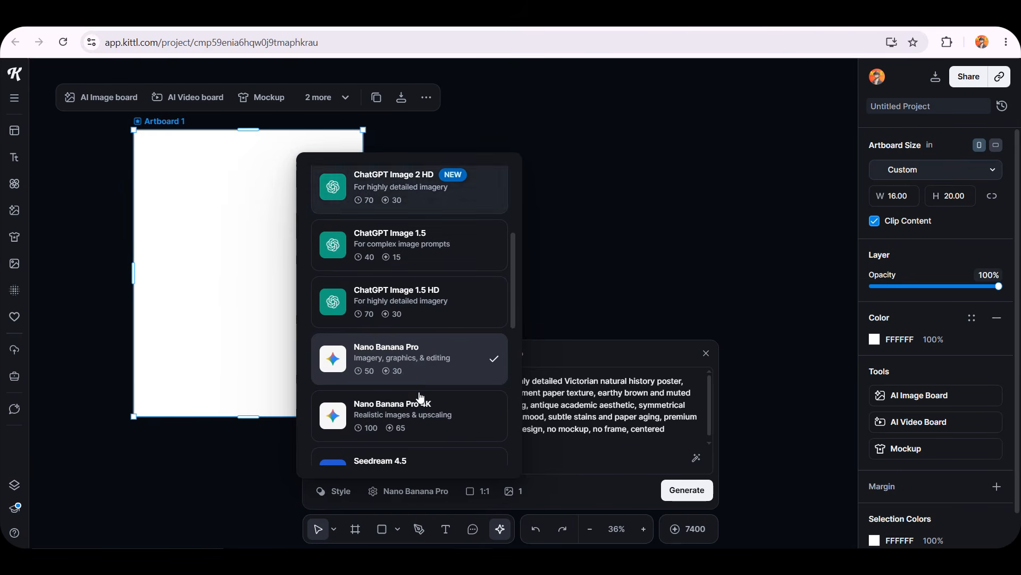
{"action": "left_click", "coordinate": [443, 364]}
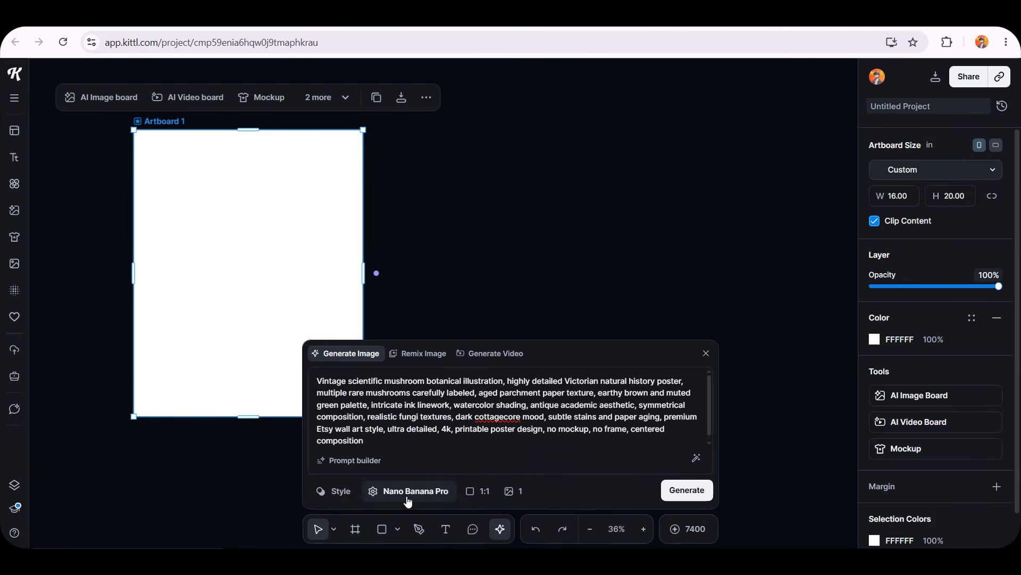
- Set the aspect ratio to 3:4 and the count to 4 images, then generate the mushroom posters
{"action": "left_click", "coordinate": [475, 492]}
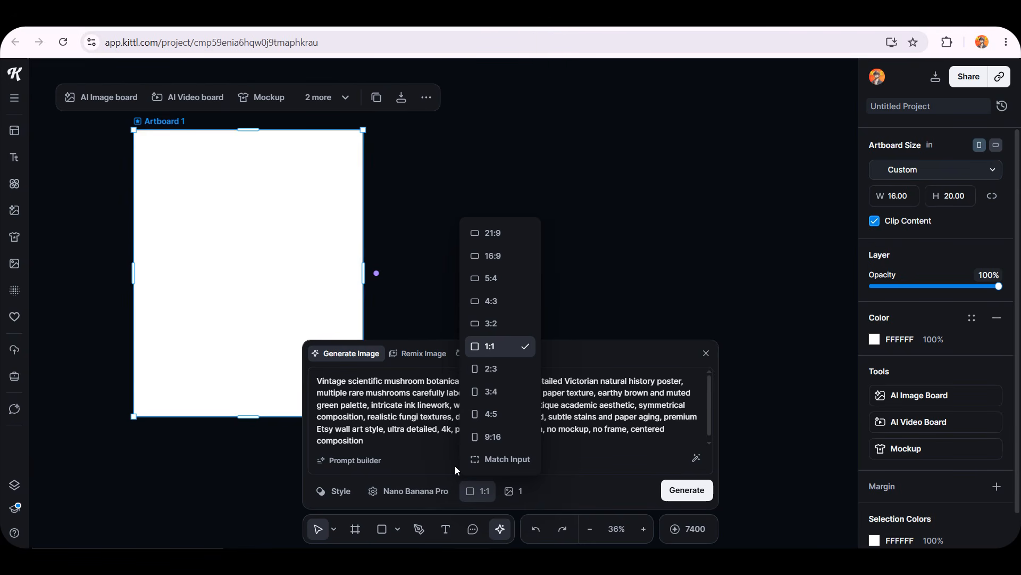
{"action": "left_click", "coordinate": [503, 459]}
{"action": "left_click", "coordinate": [528, 491]}
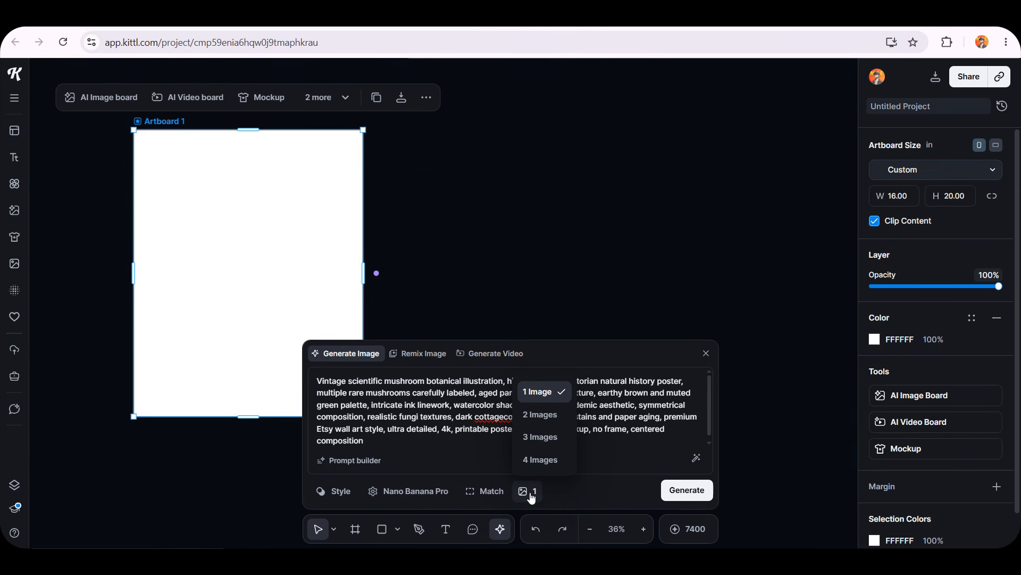
{"action": "left_click", "coordinate": [550, 461]}
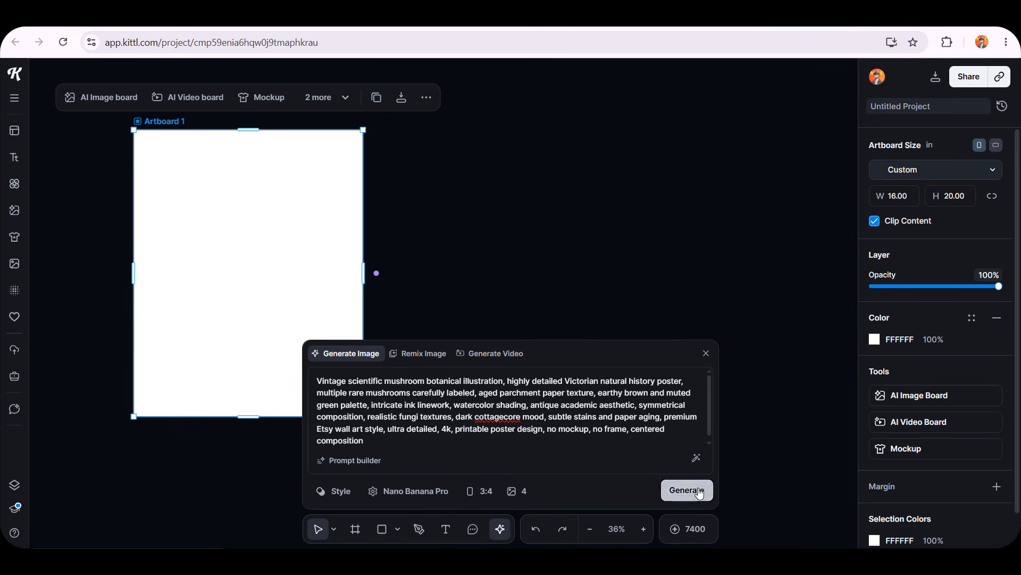
{"action": "left_click", "coordinate": [699, 494]}
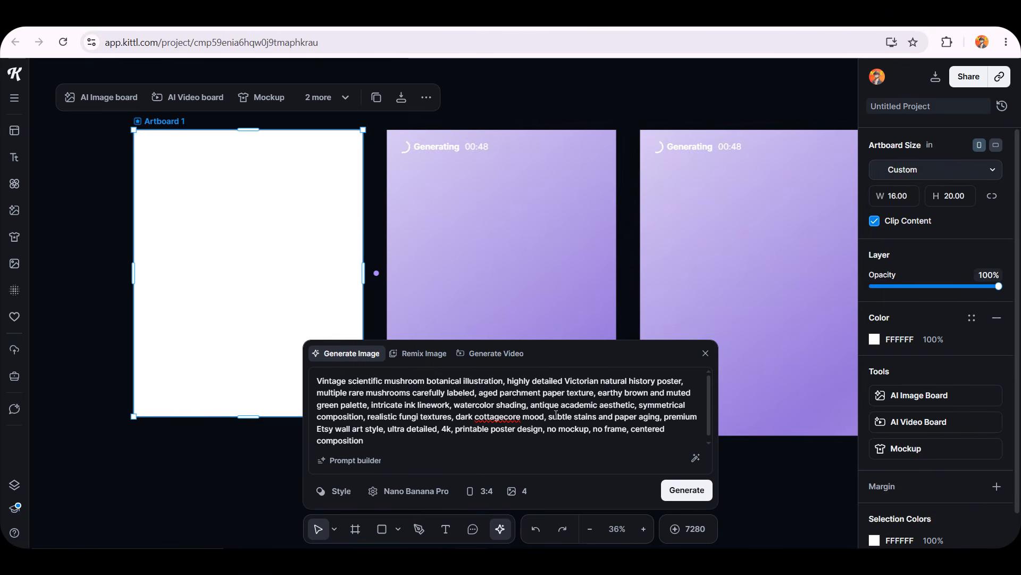
{"action": "scroll", "coordinate": [633, 248], "scroll_direction": "down", "scroll_amount": 5}
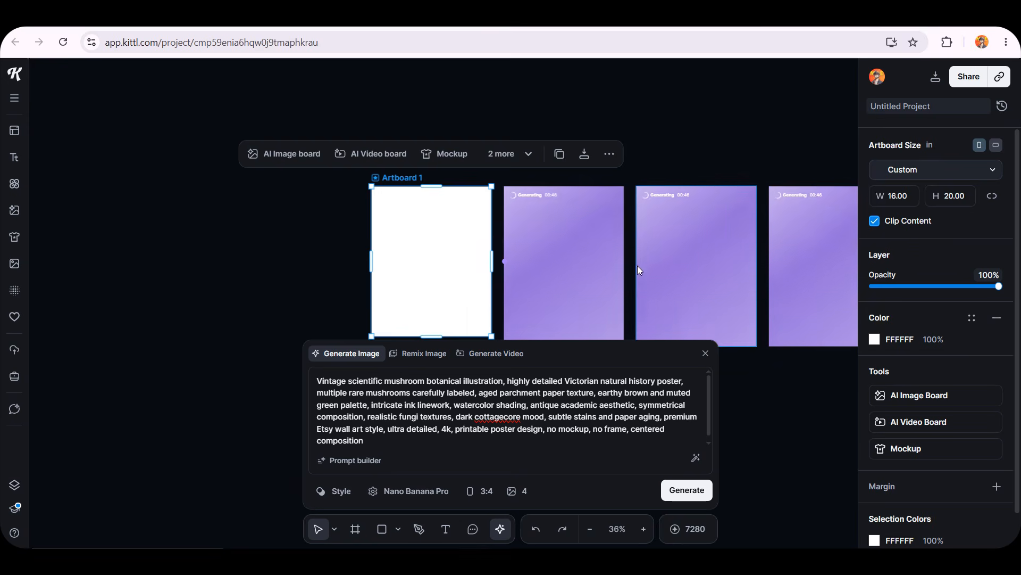
{"action": "left_click_drag", "start_coordinate": [708, 162], "coordinate": [463, 104]}
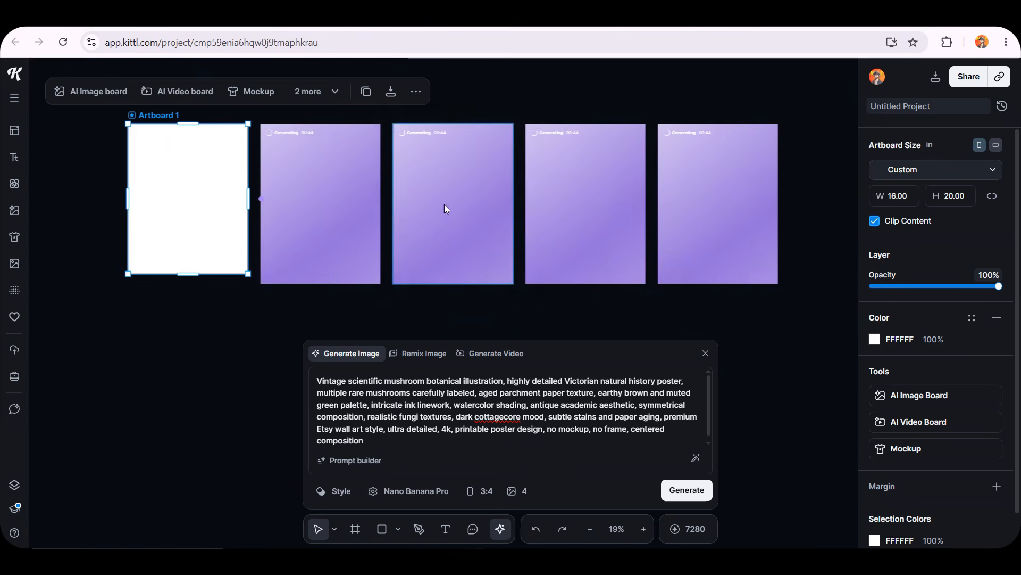
- Change the image model to ChatGPT Image 2 HD and generate four more posters from the same prompt
{"action": "left_click", "coordinate": [392, 490]}
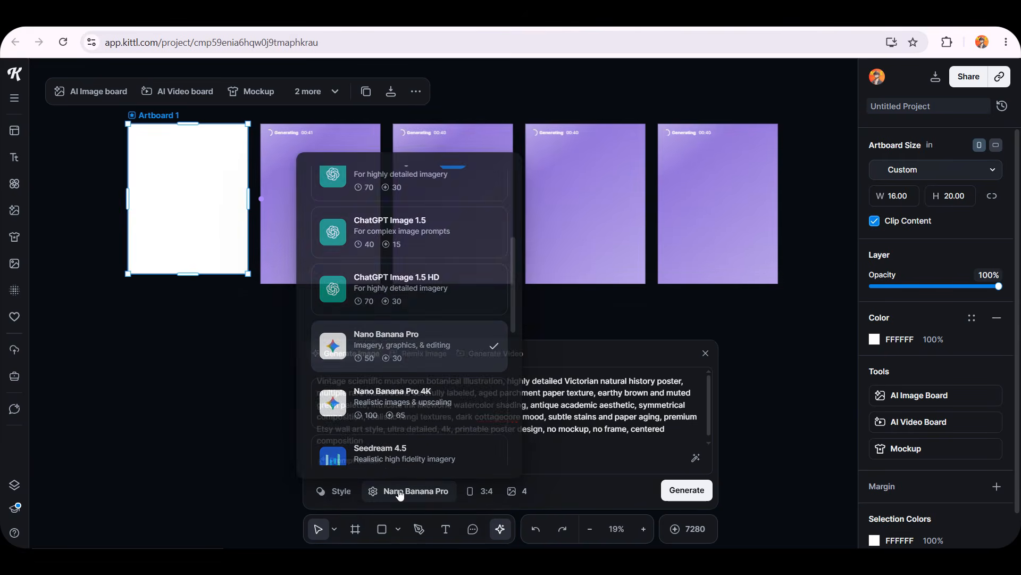
{"action": "scroll", "coordinate": [435, 389], "scroll_direction": "up", "scroll_amount": 3}
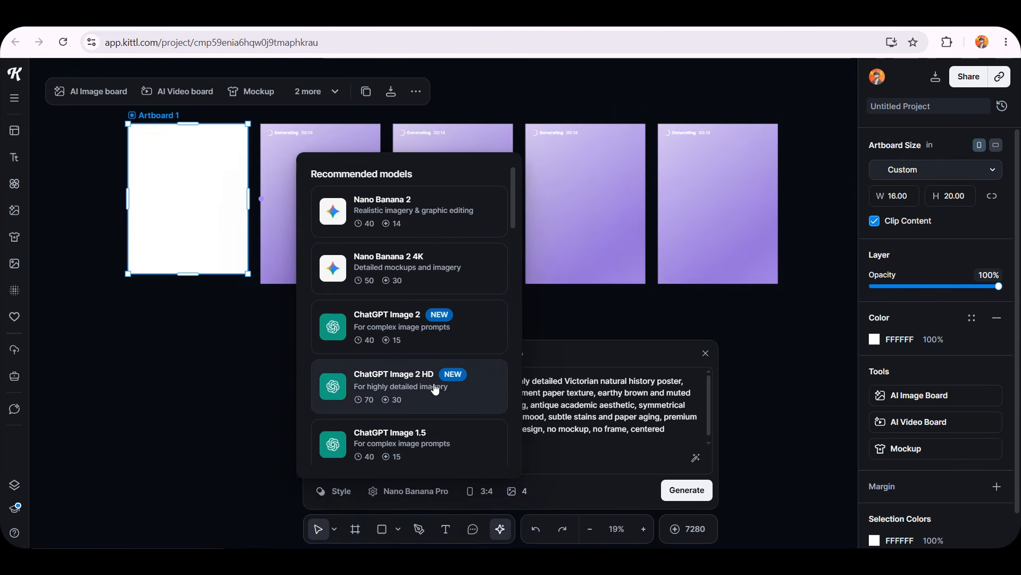
{"action": "left_click", "coordinate": [435, 389]}
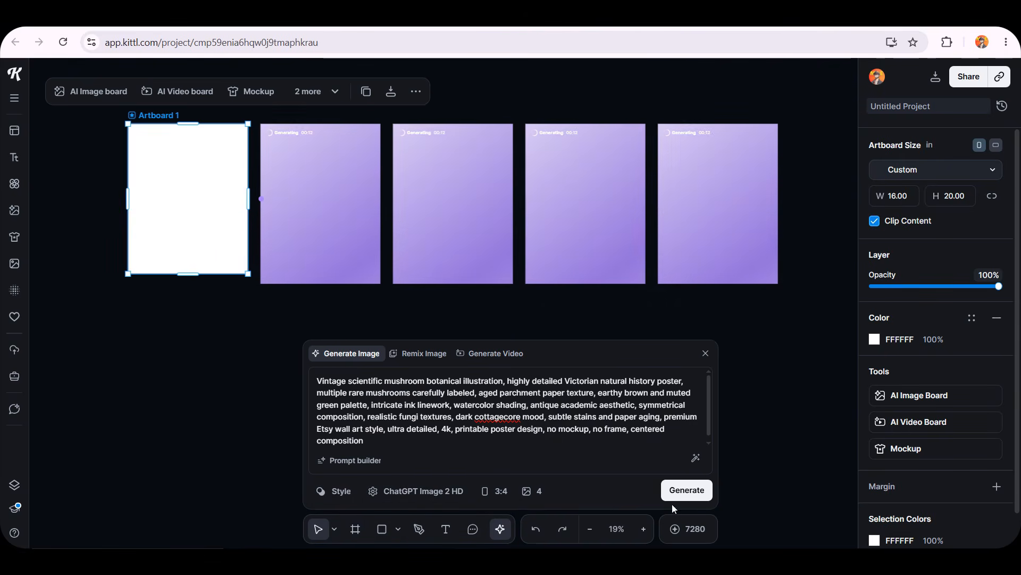
{"action": "left_click", "coordinate": [677, 494]}
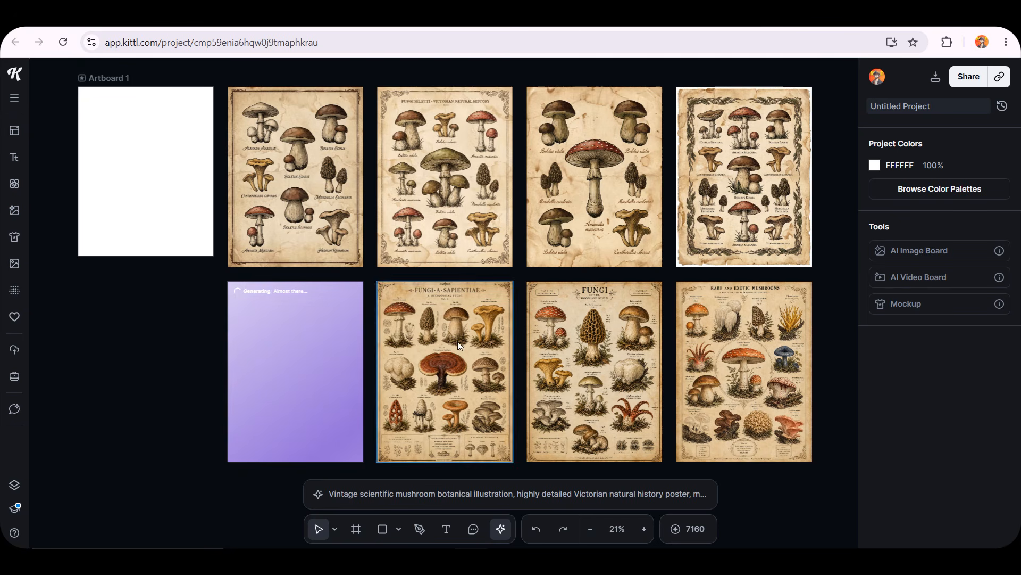
- Examine the detail and labels of the generated poster with the large red-capped mushroom in its center
{"action": "scroll", "coordinate": [640, 137], "scroll_direction": "up", "scroll_amount": 10}
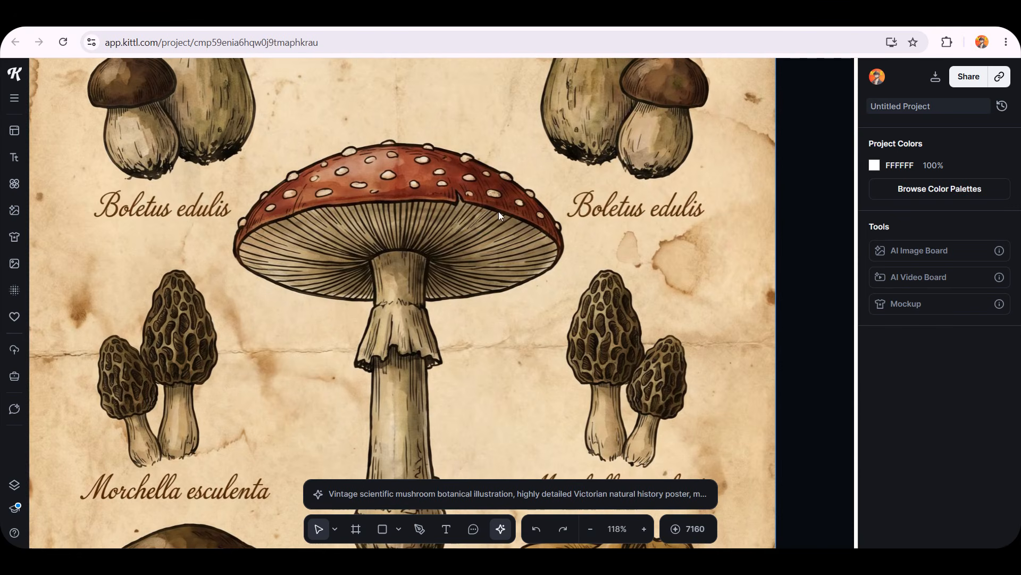
{"action": "left_click_drag", "start_coordinate": [499, 212], "coordinate": [596, 374]}
{"action": "scroll", "coordinate": [595, 374], "scroll_direction": "down", "scroll_amount": 10}
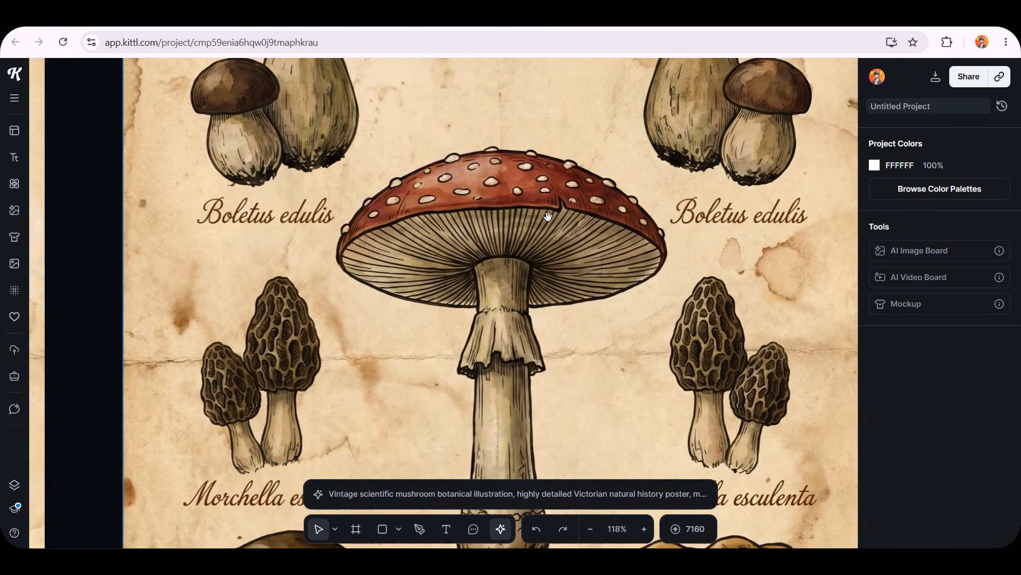
- Examine the illustration detail and labels of the Fungi A Sapientiae poster in the lower row
{"action": "scroll", "coordinate": [596, 218], "scroll_direction": "down", "scroll_amount": 10}
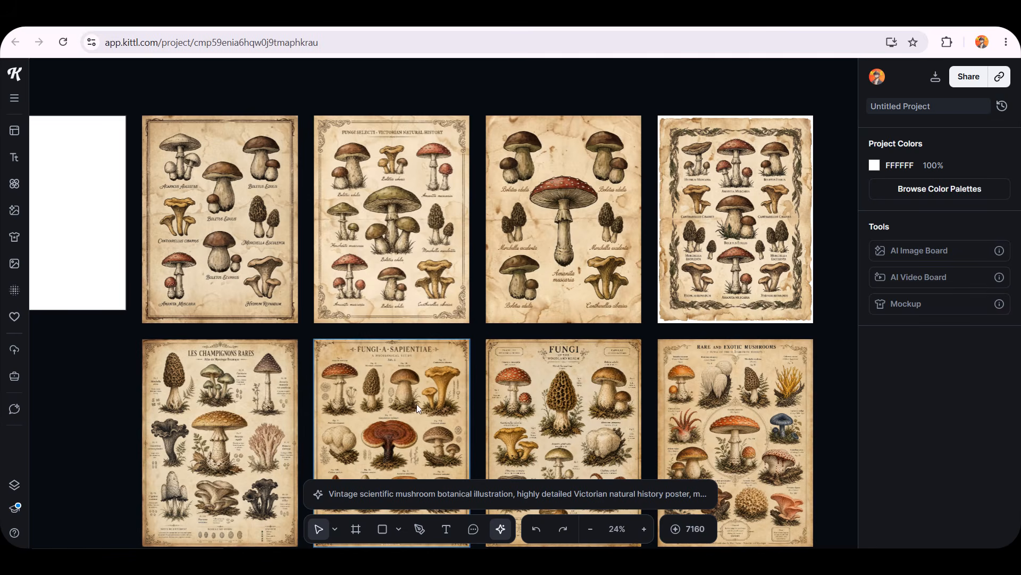
{"action": "scroll", "coordinate": [445, 405], "scroll_direction": "up", "scroll_amount": 10}
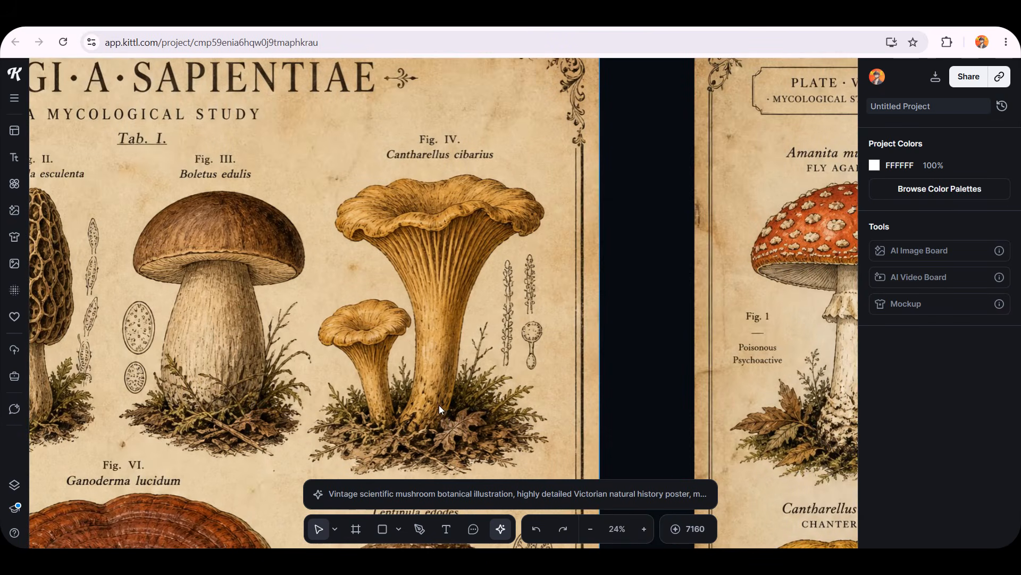
{"action": "left_click_drag", "start_coordinate": [327, 282], "coordinate": [522, 292]}
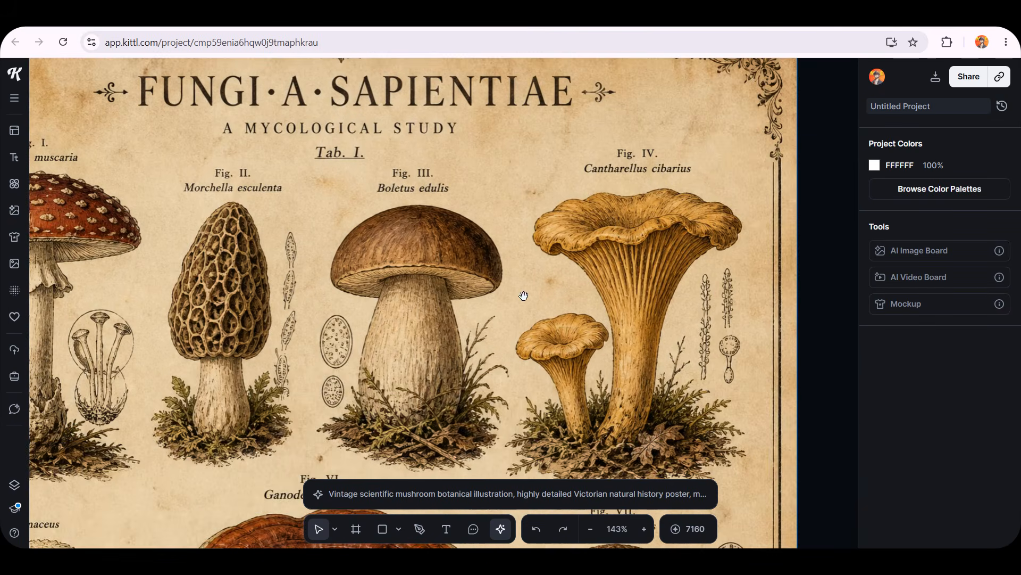
{"action": "scroll", "coordinate": [648, 337], "scroll_direction": "down", "scroll_amount": 10}
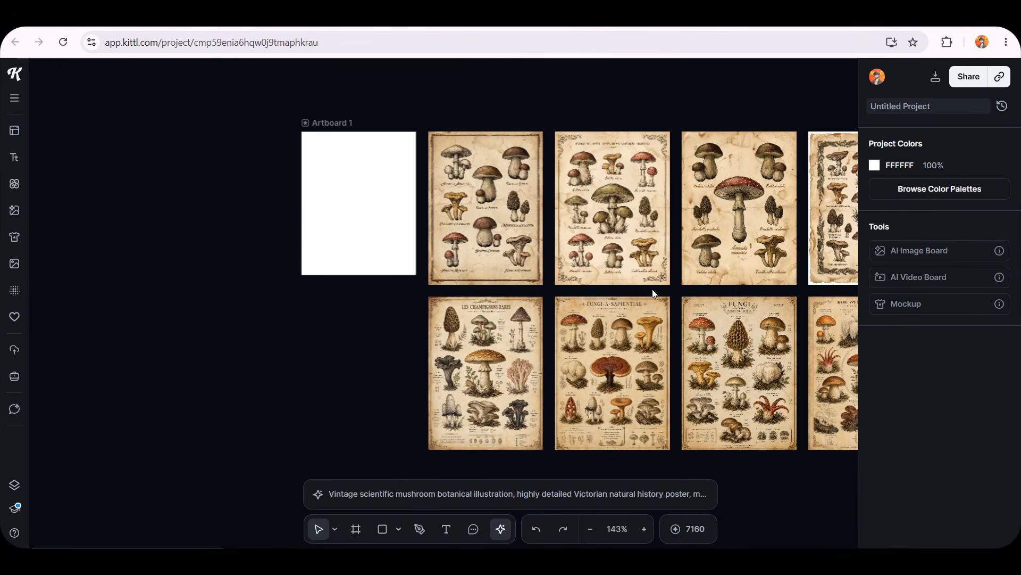
- Delete every generated poster except the one with the large red-capped mushroom in its center
{"action": "left_click_drag", "start_coordinate": [655, 292], "coordinate": [422, 232]}
{"action": "left_click_drag", "start_coordinate": [742, 314], "coordinate": [221, 384]}
{"action": "key", "text": "Delete"}
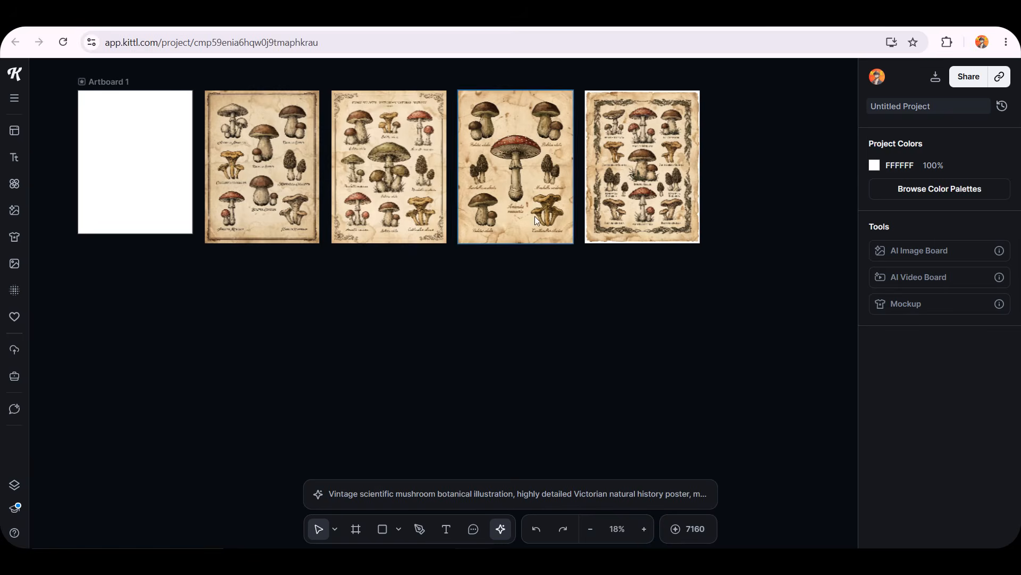
{"action": "mouse_move", "coordinate": [506, 230]}
{"action": "left_mouse_down"}
{"action": "mouse_move", "coordinate": [519, 374]}
{"action": "mouse_move", "coordinate": [436, 479]}
{"action": "left_mouse_up"}
{"action": "mouse_move", "coordinate": [744, 201]}
{"action": "left_mouse_down"}
{"action": "mouse_move", "coordinate": [264, 162]}
{"action": "mouse_move", "coordinate": [305, 224]}
{"action": "left_mouse_up"}
{"action": "key", "text": "Delete"}
- Place the red-capped mushroom poster on the blank artboard so that it covers the whole artboard
{"action": "left_click_drag", "start_coordinate": [436, 395], "coordinate": [101, 193]}
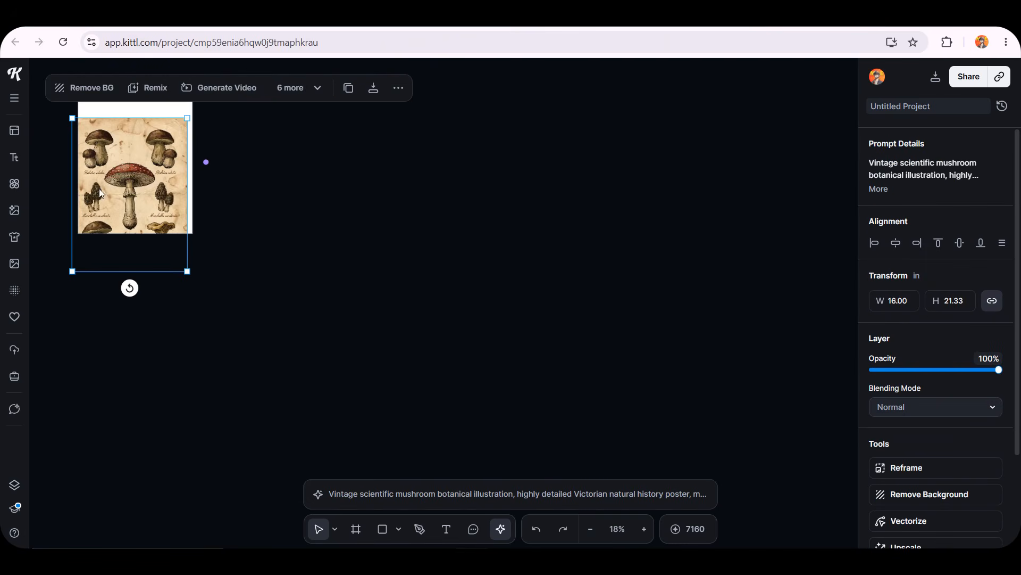
{"action": "left_click_drag", "start_coordinate": [62, 276], "coordinate": [387, 368]}
{"action": "scroll", "coordinate": [430, 261], "scroll_direction": "up", "scroll_amount": 4}
{"action": "left_click_drag", "start_coordinate": [419, 240], "coordinate": [430, 189]}
{"action": "mouse_move", "coordinate": [590, 402]}
{"action": "left_mouse_down"}
{"action": "mouse_move", "coordinate": [588, 373]}
{"action": "mouse_move", "coordinate": [592, 400]}
{"action": "left_mouse_up"}
{"action": "left_click_drag", "start_coordinate": [541, 237], "coordinate": [541, 228]}
{"action": "key", "text": "Escape"}
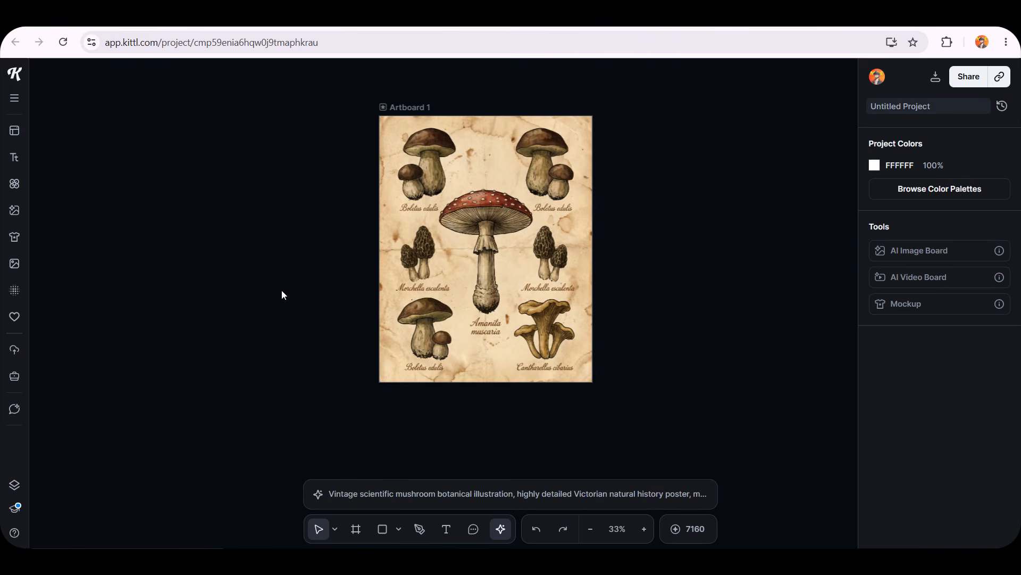
- Add an AI image board connected to the mushroom poster, and delete the board again
{"action": "left_click_drag", "start_coordinate": [321, 293], "coordinate": [229, 301]}
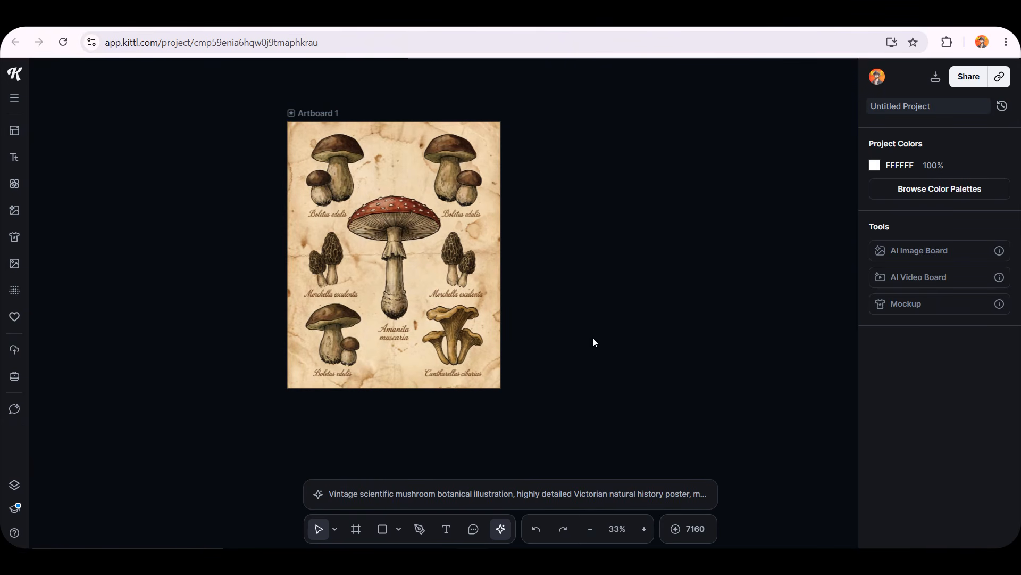
{"action": "left_click", "coordinate": [430, 198]}
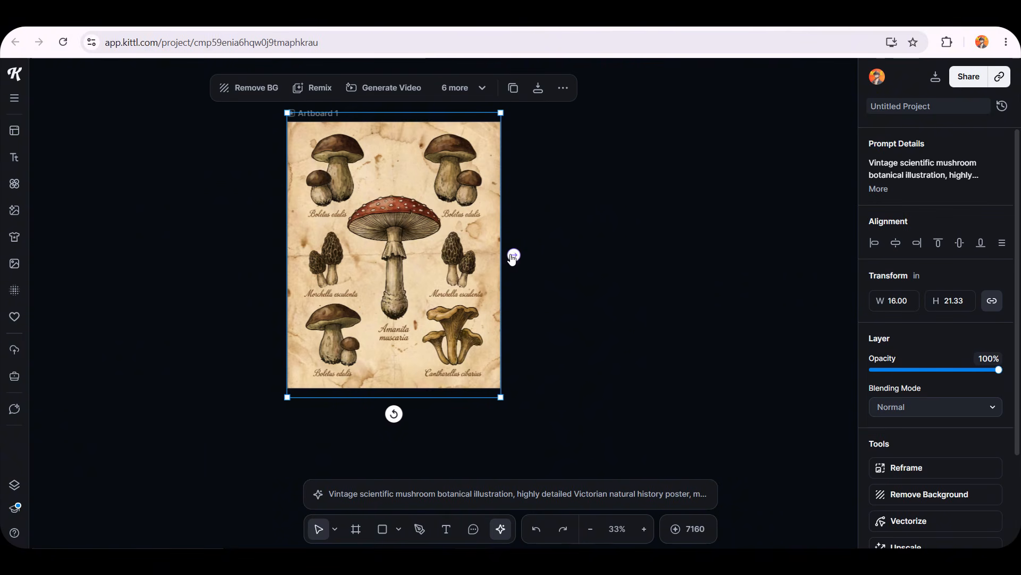
{"action": "left_click", "coordinate": [514, 256]}
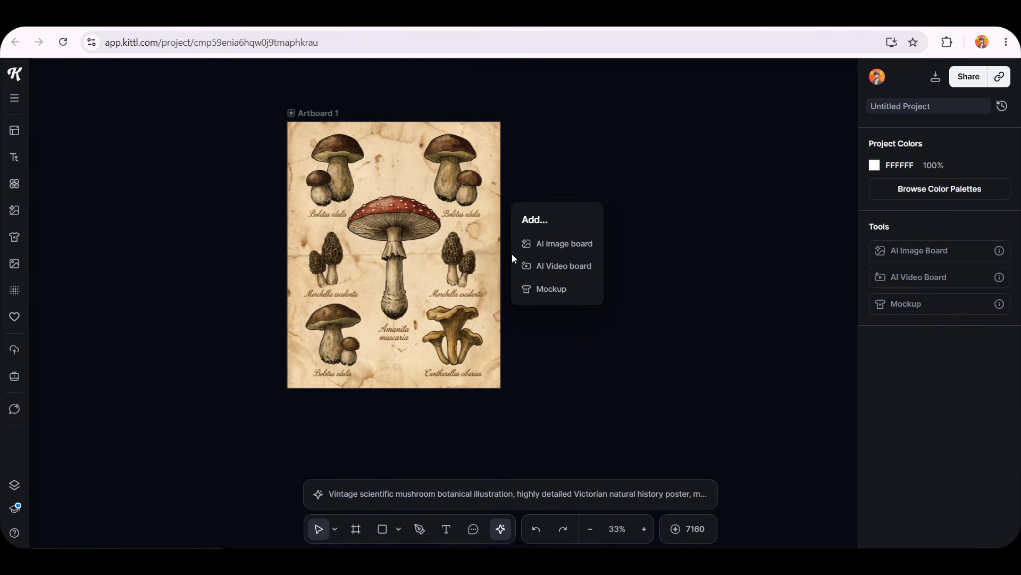
{"action": "left_click", "coordinate": [556, 243]}
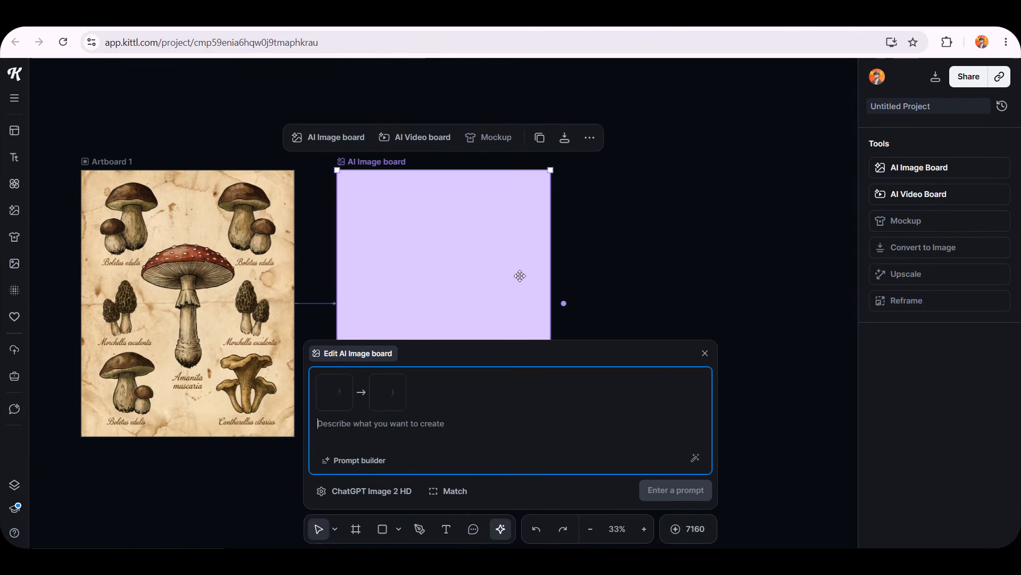
{"action": "left_click_drag", "start_coordinate": [615, 284], "coordinate": [689, 200]}
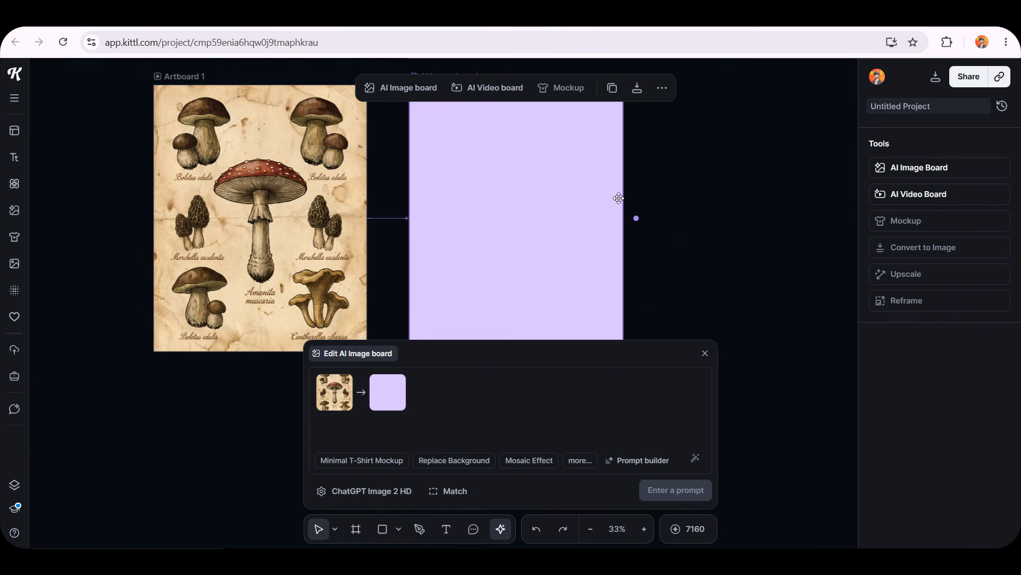
{"action": "left_click", "coordinate": [655, 172]}
{"action": "left_click", "coordinate": [468, 247]}
{"action": "key", "text": "Delete"}
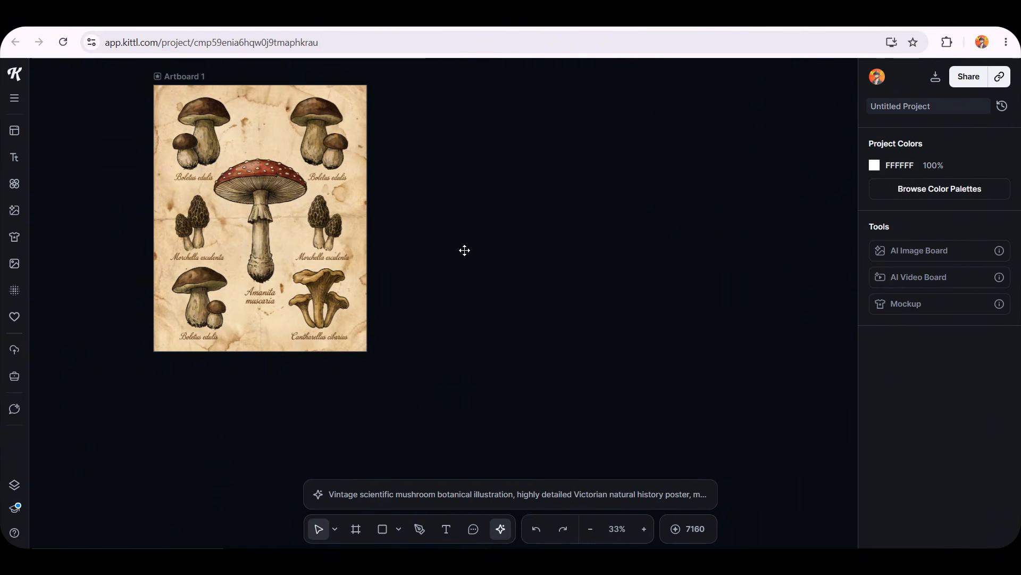
- Add an AI video board that uses the mushroom poster as its first frame, and delete it again
{"action": "left_click", "coordinate": [379, 217]}
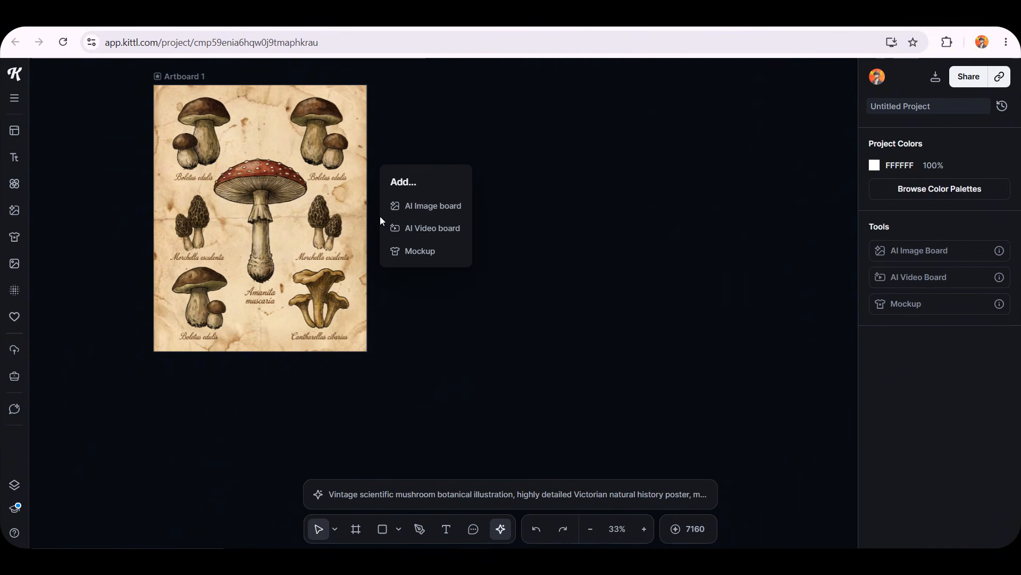
{"action": "left_click", "coordinate": [428, 230]}
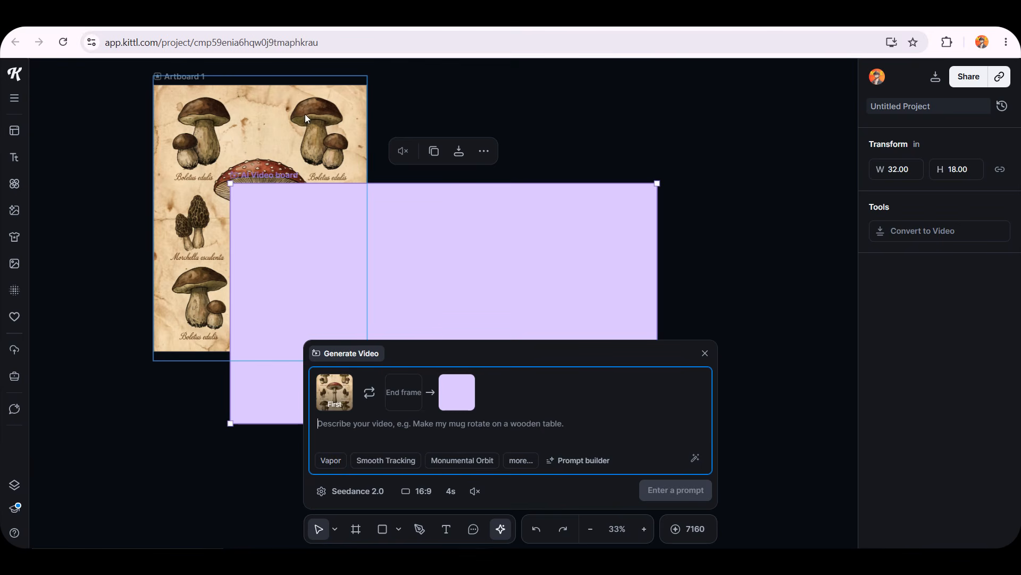
{"action": "left_click", "coordinate": [470, 261]}
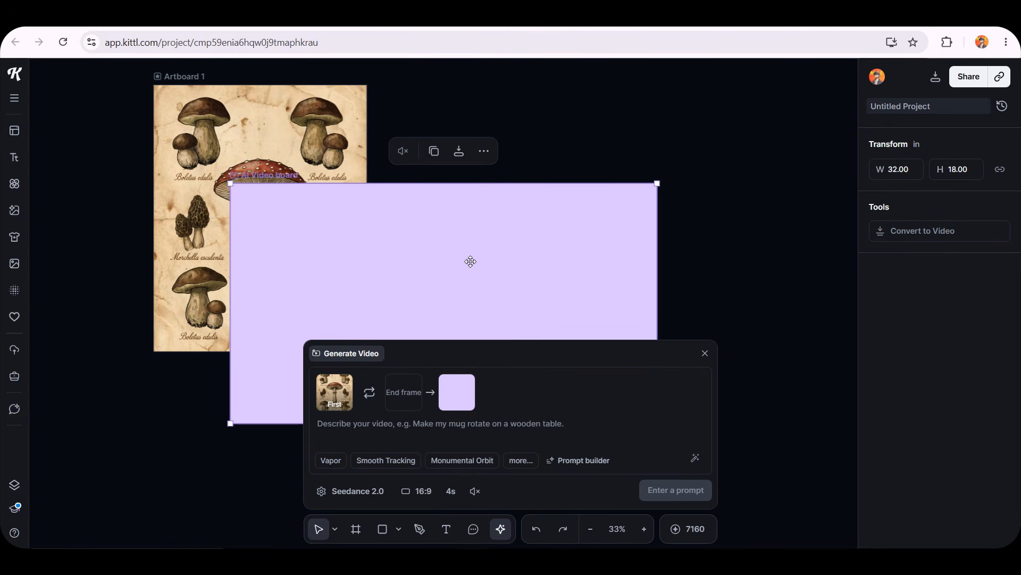
{"action": "key", "text": "Delete"}
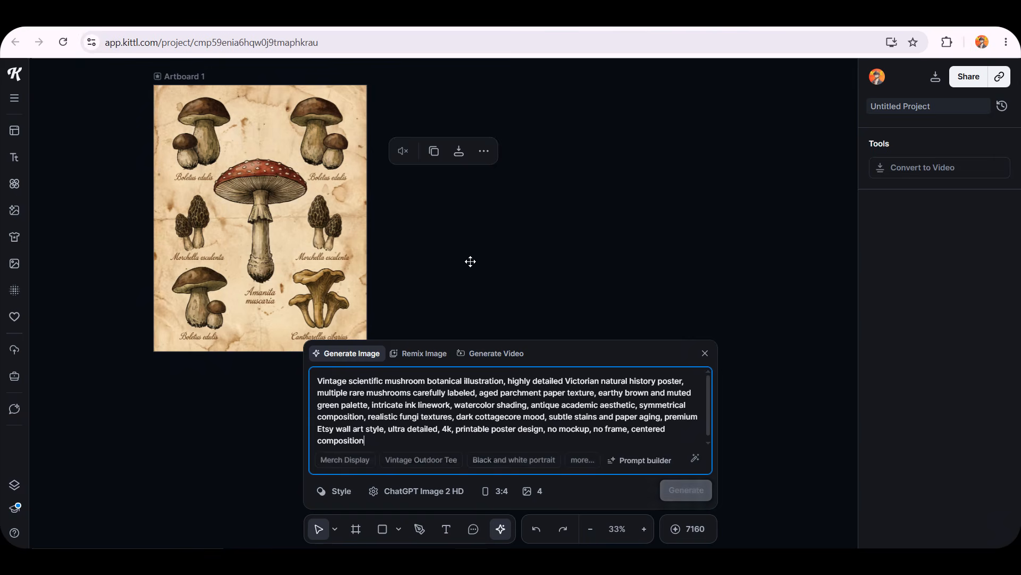
- Add a mockup connected to the mushroom artboard and search the mockup library for wall art
{"action": "left_click", "coordinate": [365, 232]}
{"action": "left_click", "coordinate": [379, 218]}
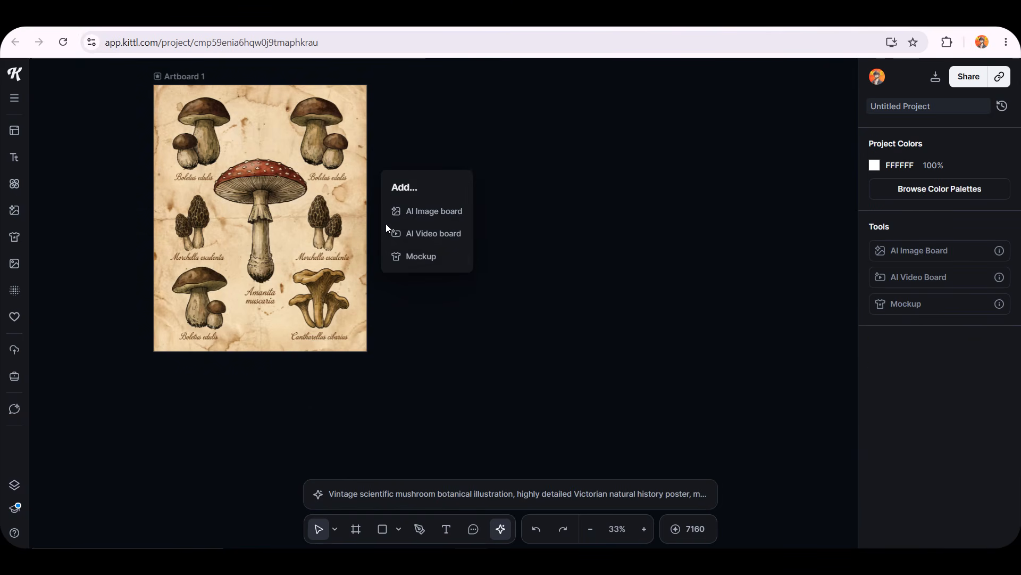
{"action": "left_click", "coordinate": [413, 252]}
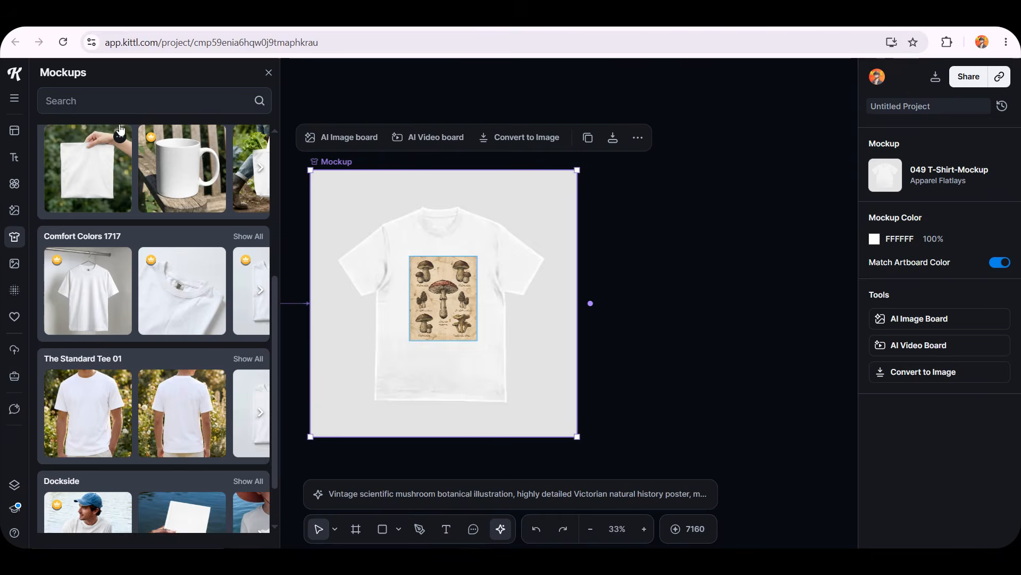
{"action": "left_click", "coordinate": [125, 100]}
{"action": "type", "text": "wall"}
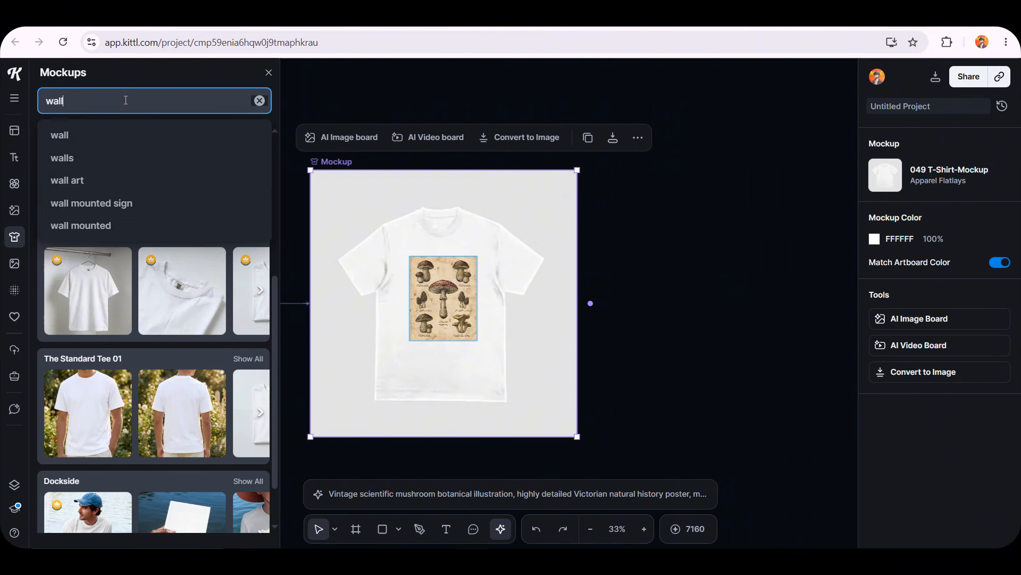
{"action": "type", "text": " art"}
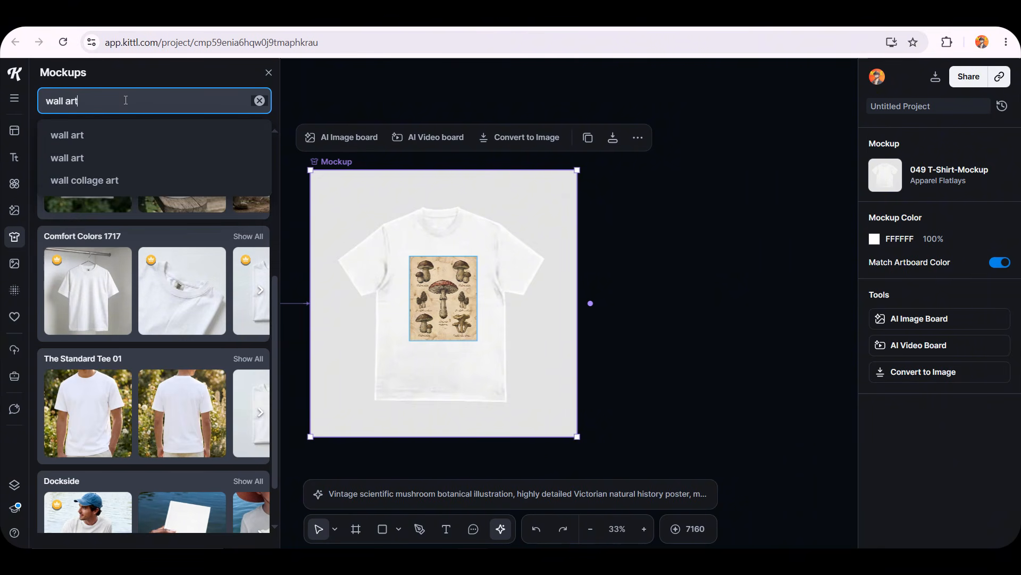
{"action": "key", "text": "Return"}
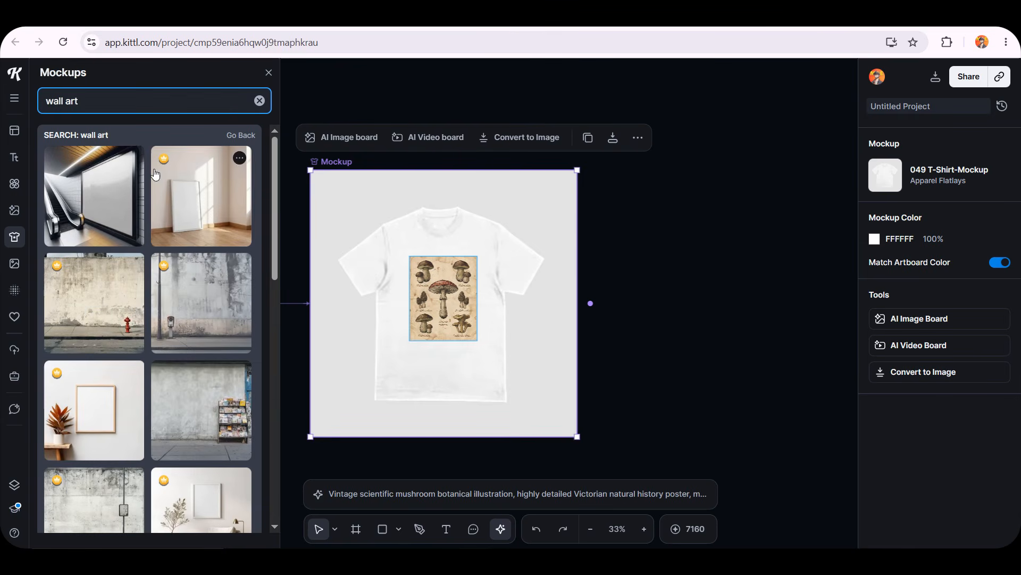
- Apply the wooden frame mockup with the red-leaved potted plant, and delete the mockup again
{"action": "left_click", "coordinate": [96, 409]}
{"action": "scroll", "coordinate": [97, 409], "scroll_direction": "down", "scroll_amount": 4}
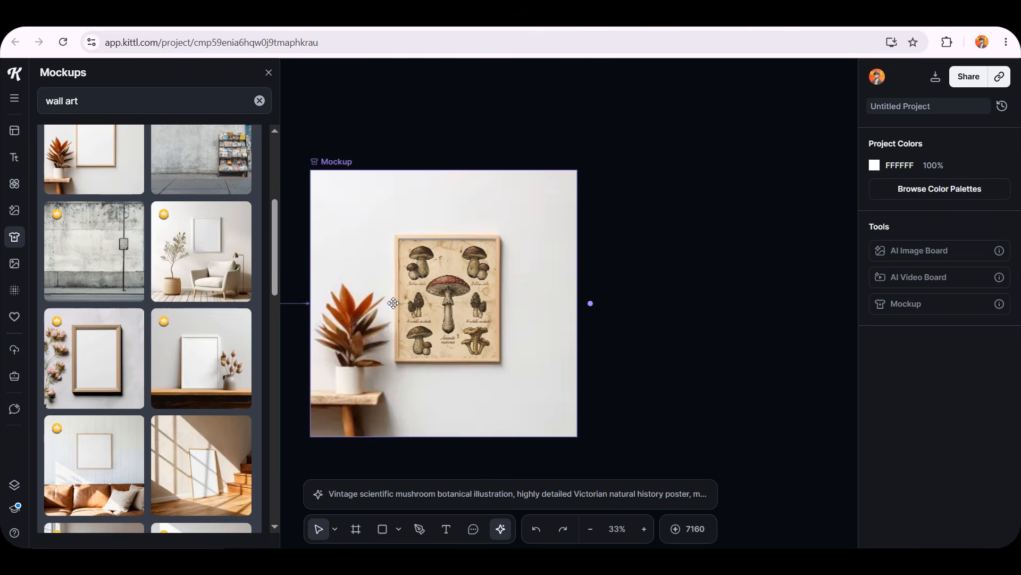
{"action": "left_click", "coordinate": [269, 72]}
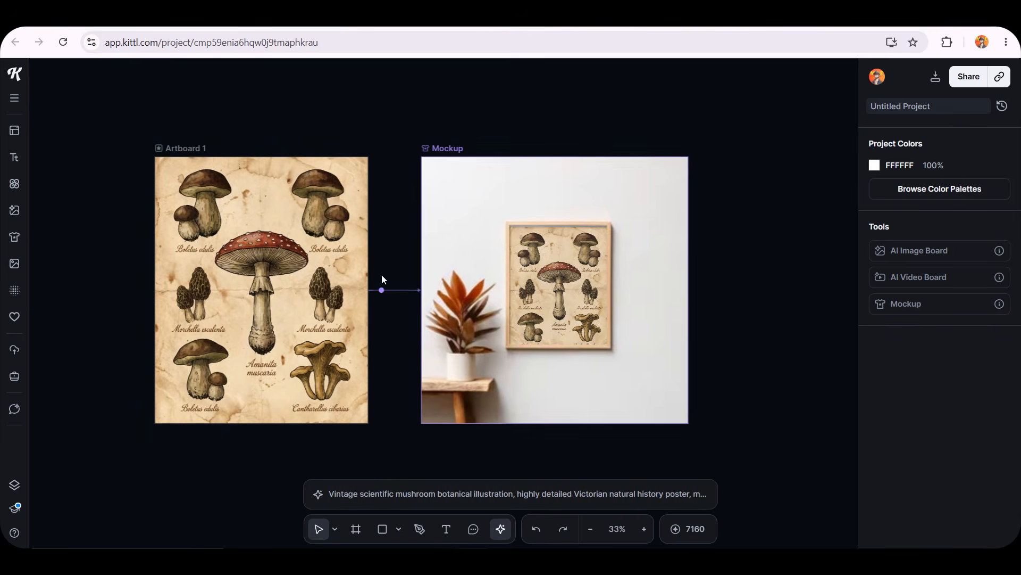
{"action": "left_click", "coordinate": [456, 200]}
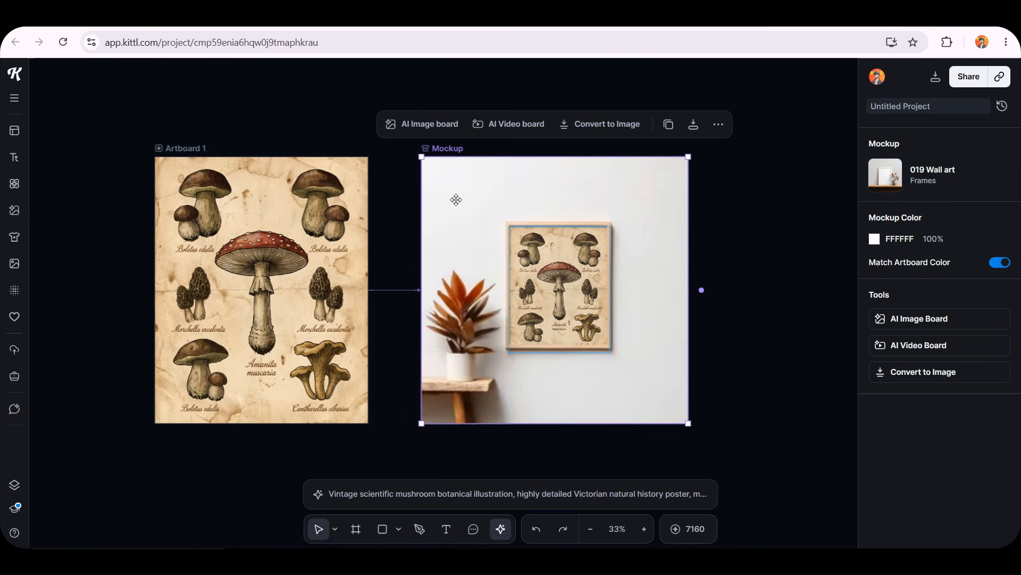
{"action": "key", "text": "Delete"}
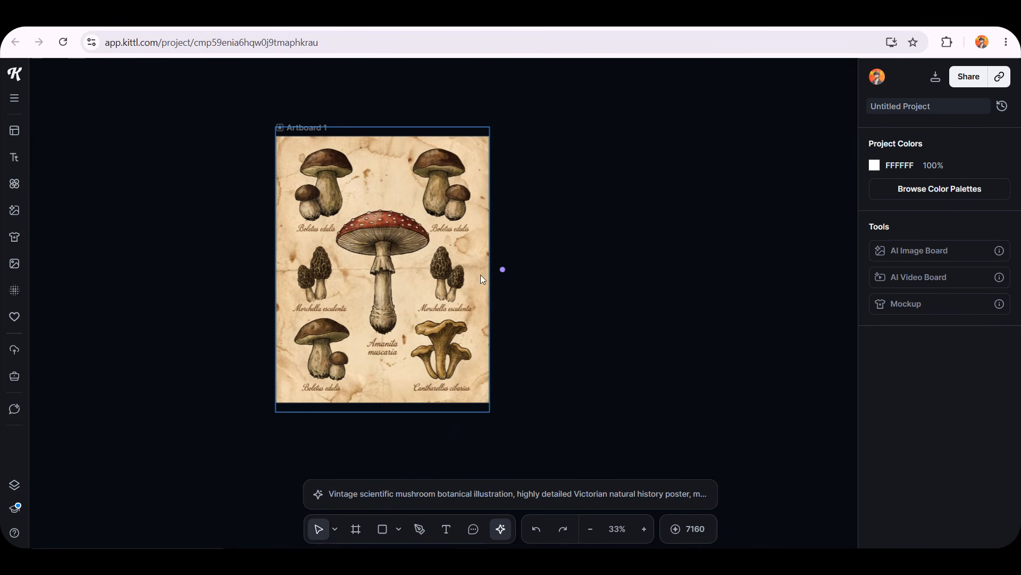
- Export Artboard 1 as a 16 × 20 inch PNG at 300 dpi, and clear the mushroom poster from the artboard
{"action": "left_click", "coordinate": [937, 77]}
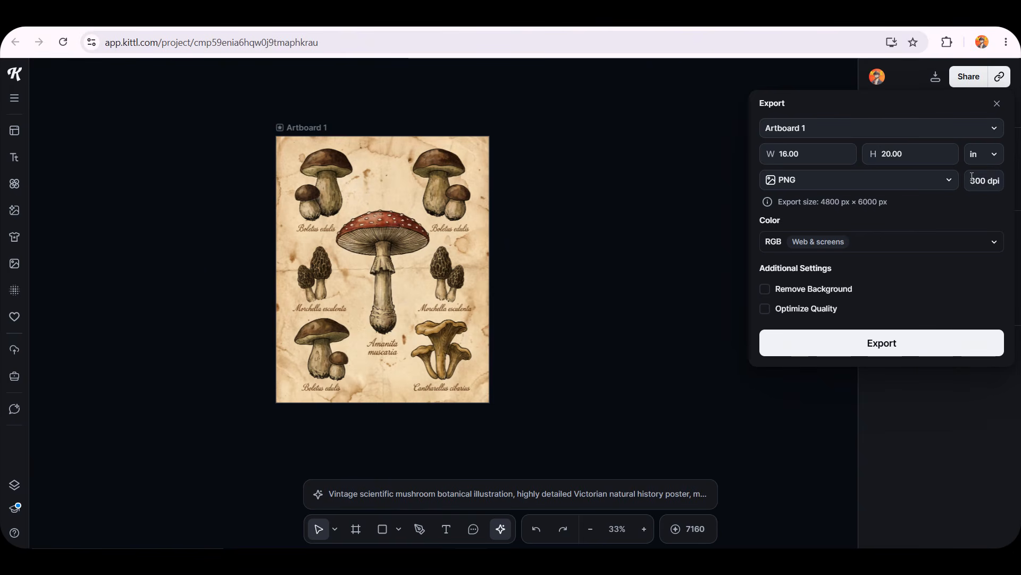
{"action": "left_click", "coordinate": [880, 343]}
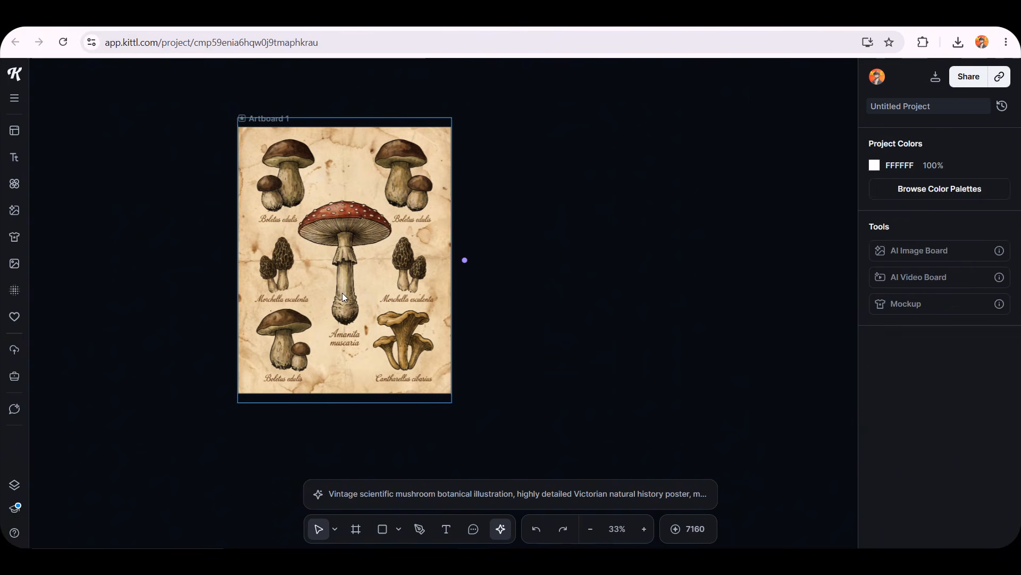
{"action": "left_click", "coordinate": [344, 296]}
{"action": "key", "text": "Delete"}
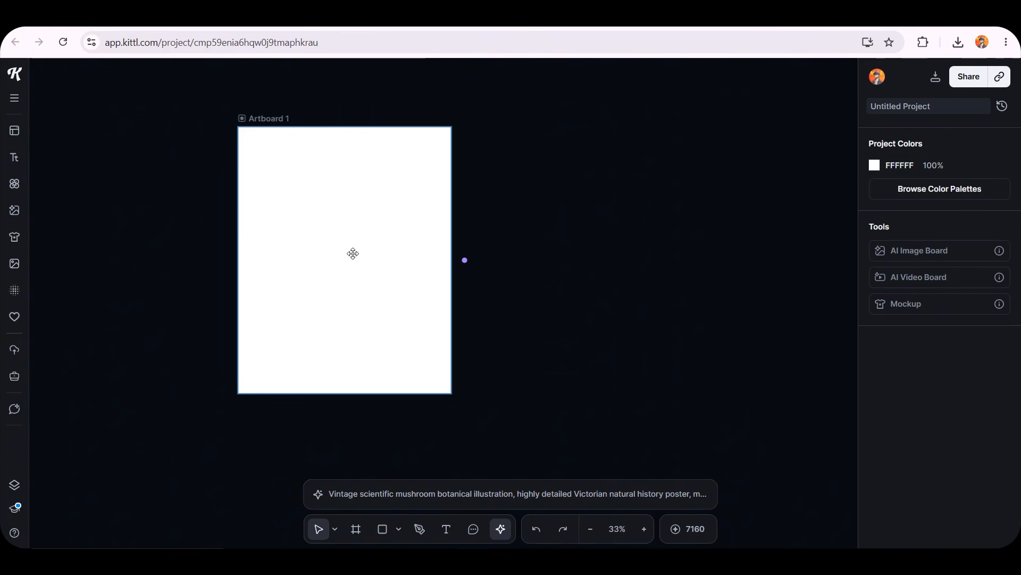
- Switch to the Google Docs prompt document and copy the Prompt 1 text under Pressed Flower Collage Art
{"action": "left_click", "coordinate": [665, 21]}
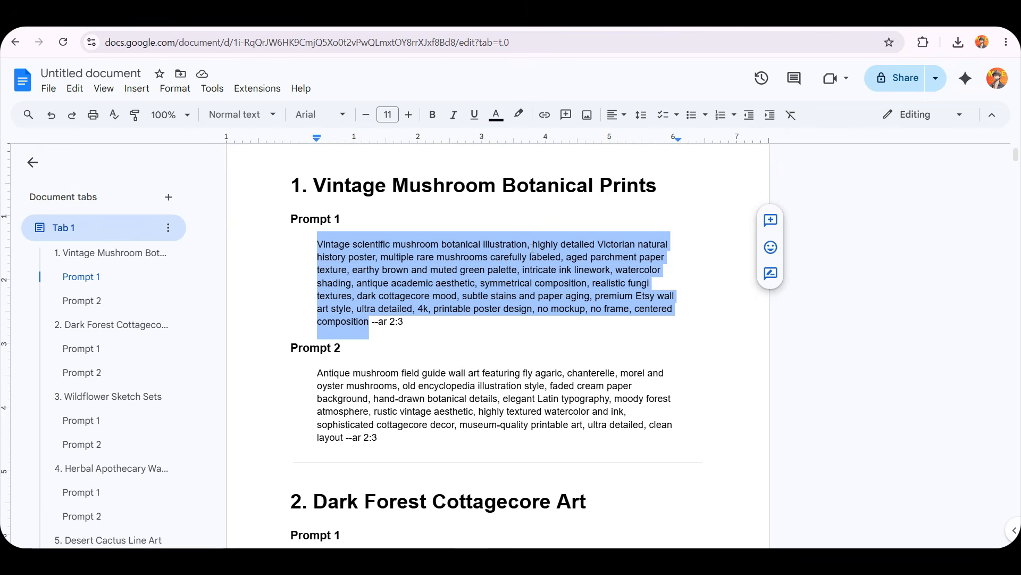
{"action": "scroll", "coordinate": [426, 322], "scroll_direction": "down", "scroll_amount": 3}
{"action": "left_click", "coordinate": [424, 324]}
{"action": "scroll", "coordinate": [424, 324], "scroll_direction": "down", "scroll_amount": 6}
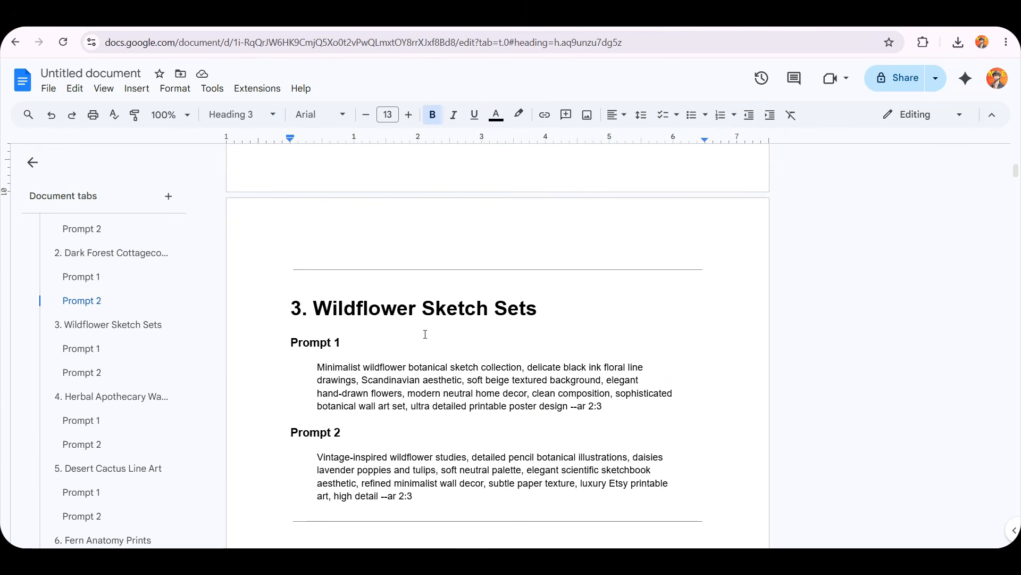
{"action": "scroll", "coordinate": [426, 334], "scroll_direction": "down", "scroll_amount": 20}
{"action": "left_click_drag", "start_coordinate": [314, 271], "coordinate": [615, 300]}
{"action": "left_click", "coordinate": [529, 279]}
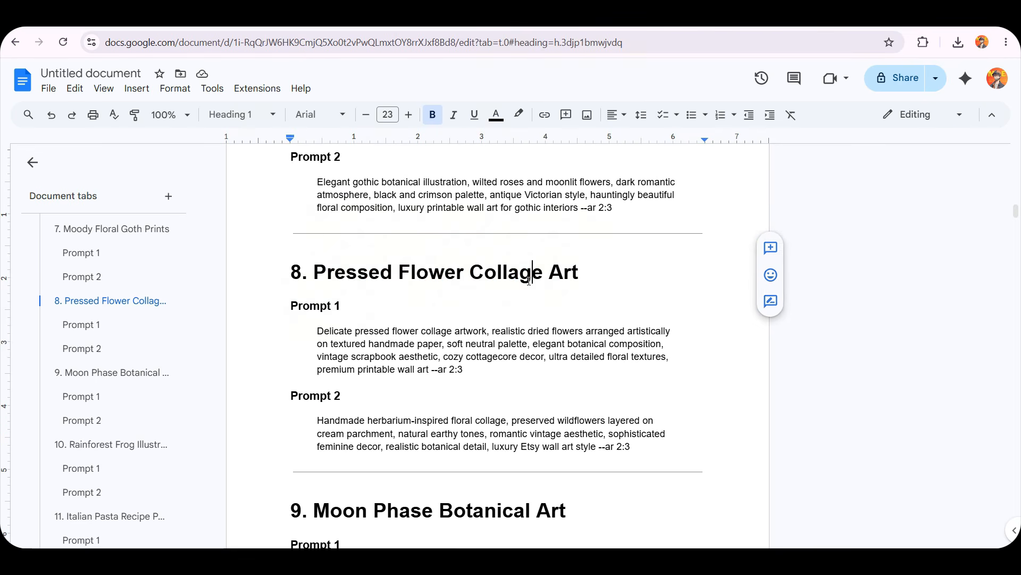
{"action": "left_click_drag", "start_coordinate": [319, 333], "coordinate": [438, 373]}
{"action": "key", "text": "ctrl+c"}
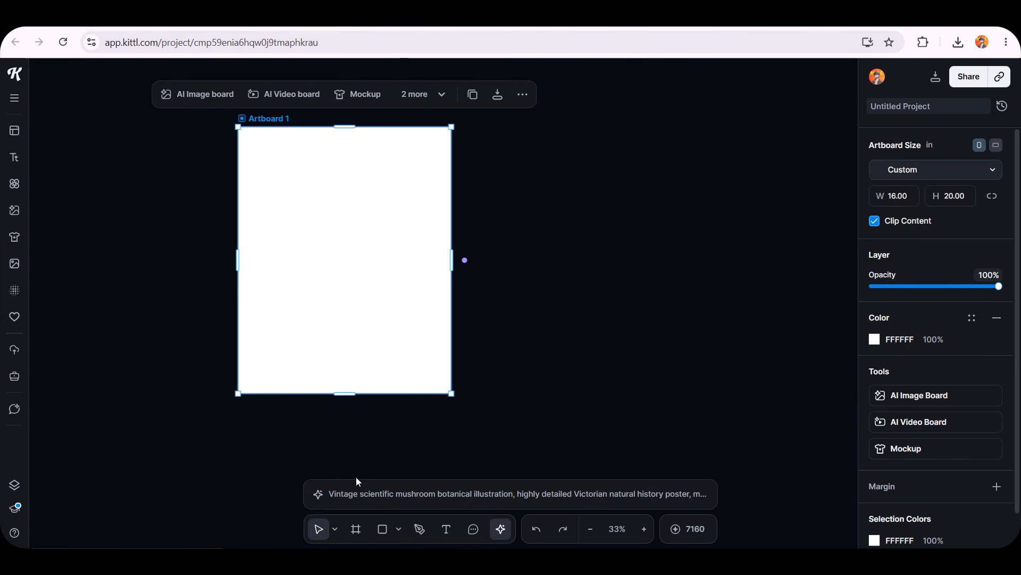
- Return to Kittl and replace the image generation prompt with the copied pressed flower collage prompt
{"action": "left_click", "coordinate": [356, 484]}
{"action": "key", "text": "ctrl+a"}
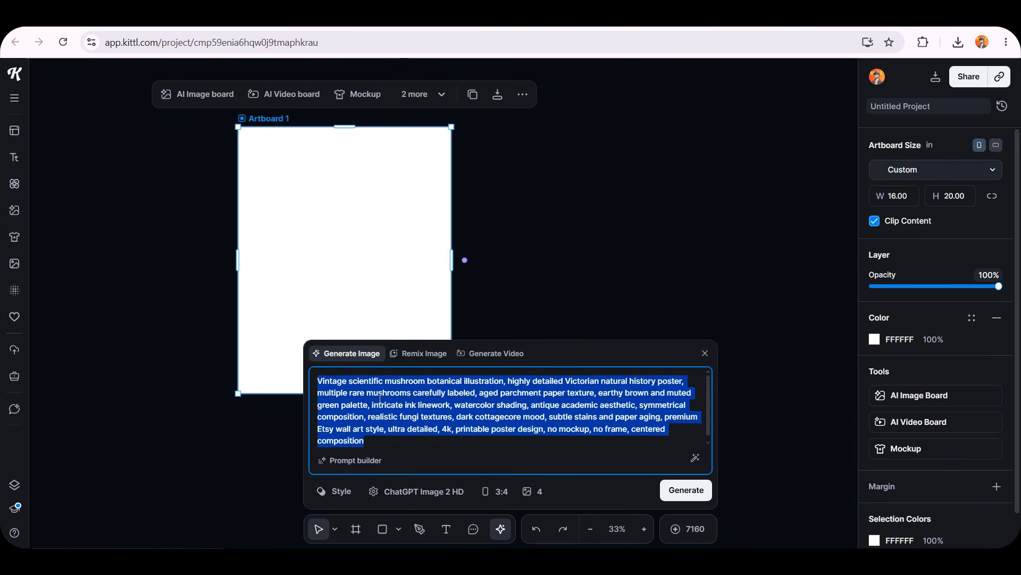
{"action": "key", "text": "ctrl+v"}
- Switch the image model to Nano Banana Pro and generate four 3:4 pressed flower collage images
{"action": "left_click", "coordinate": [404, 490]}
{"action": "scroll", "coordinate": [441, 266], "scroll_direction": "up", "scroll_amount": 3}
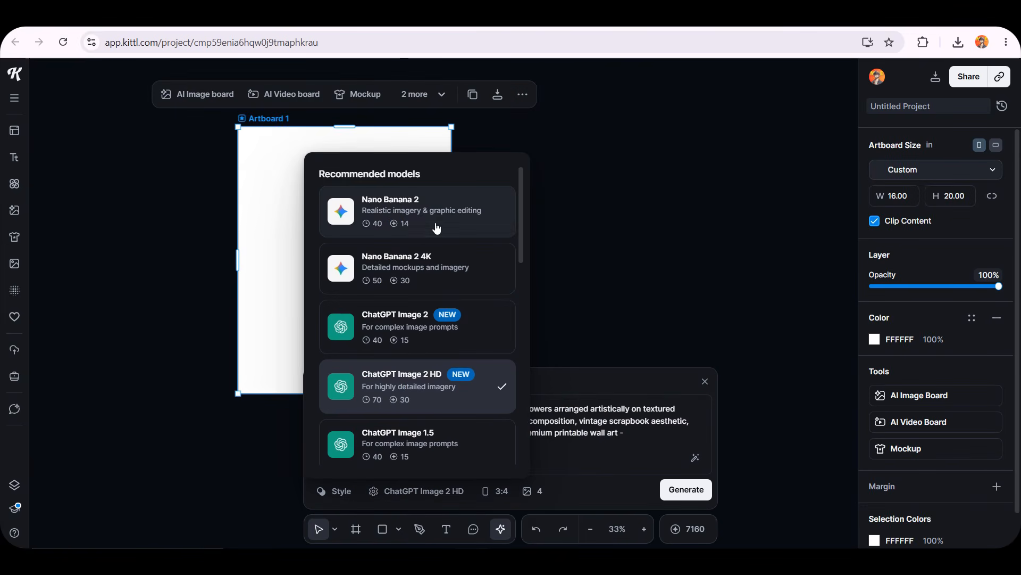
{"action": "scroll", "coordinate": [440, 209], "scroll_direction": "down", "scroll_amount": 5}
{"action": "left_click", "coordinate": [435, 251]}
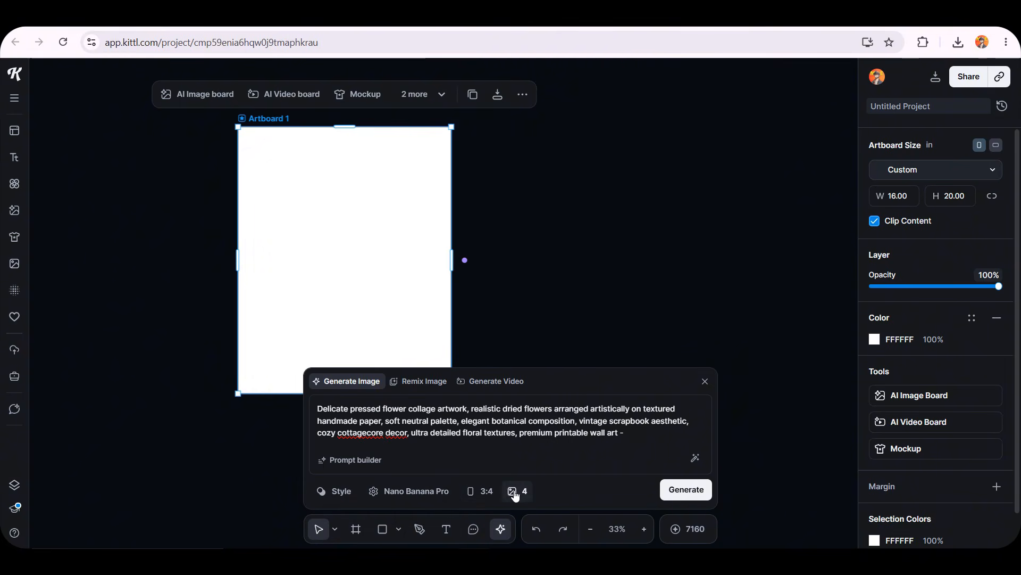
{"action": "left_click", "coordinate": [685, 489]}
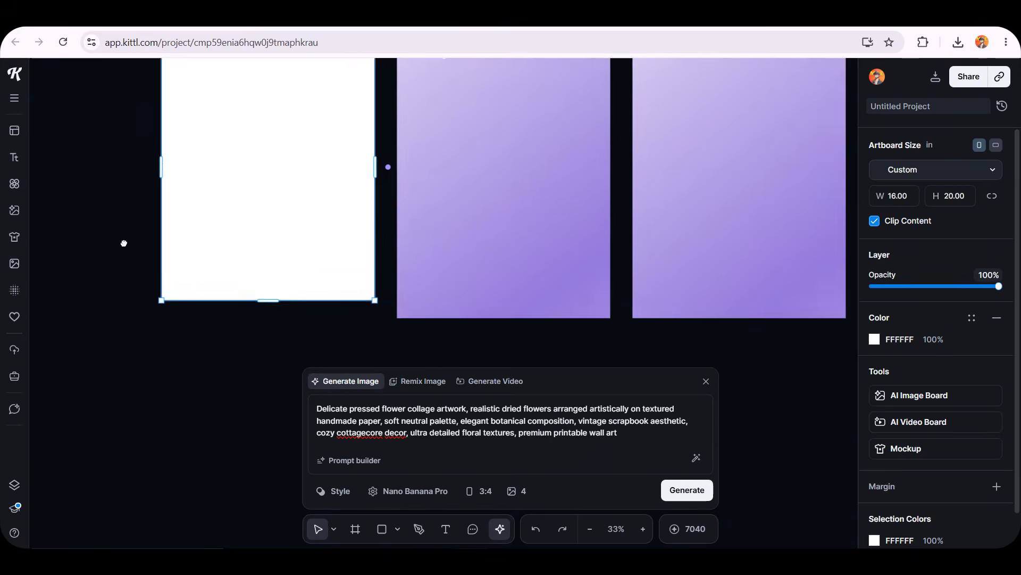
- Copy Prompt 1 under Moon Phase Botanical Art from the Google Docs document and generate images from it in Kittl
{"action": "scroll", "coordinate": [124, 243], "scroll_direction": "down", "scroll_amount": 3}
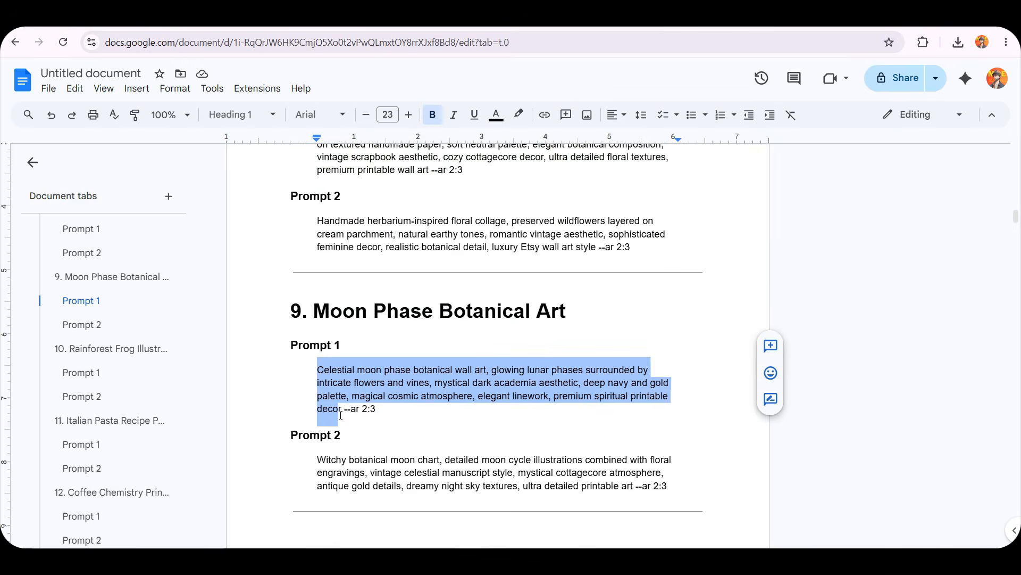
{"action": "key", "text": "ctrl+a"}
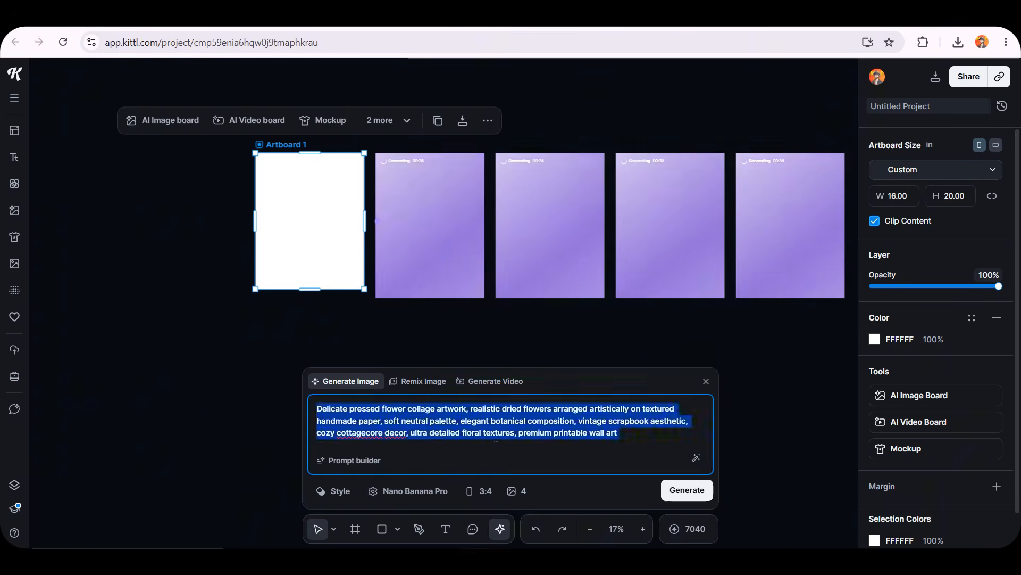
{"action": "type", "text": "Celestial moon phase botanical wall art, glowing lunar phases surrounded by intricate flowers and vines, mystical dark academia aesthetic, deep navy and gold palette, magical cosmic atmosphere, elegant linework, premium spiritual printable decor"}
{"action": "left_click", "coordinate": [686, 490]}
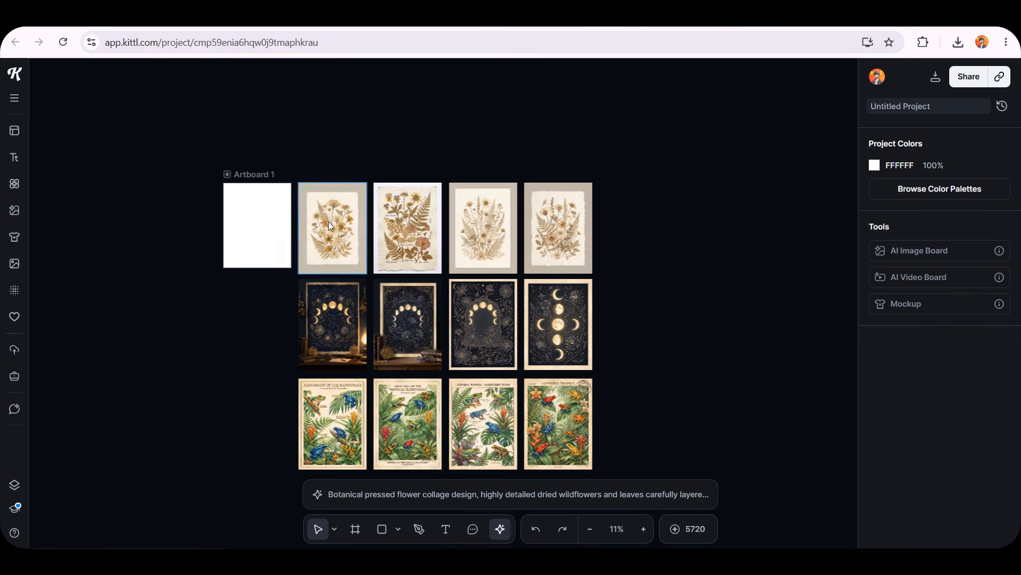
- Examine and compare the generated pressed flower collages, checking their flowers, lettering and paper borders
{"action": "scroll", "coordinate": [311, 191], "scroll_direction": "up", "scroll_amount": 5}
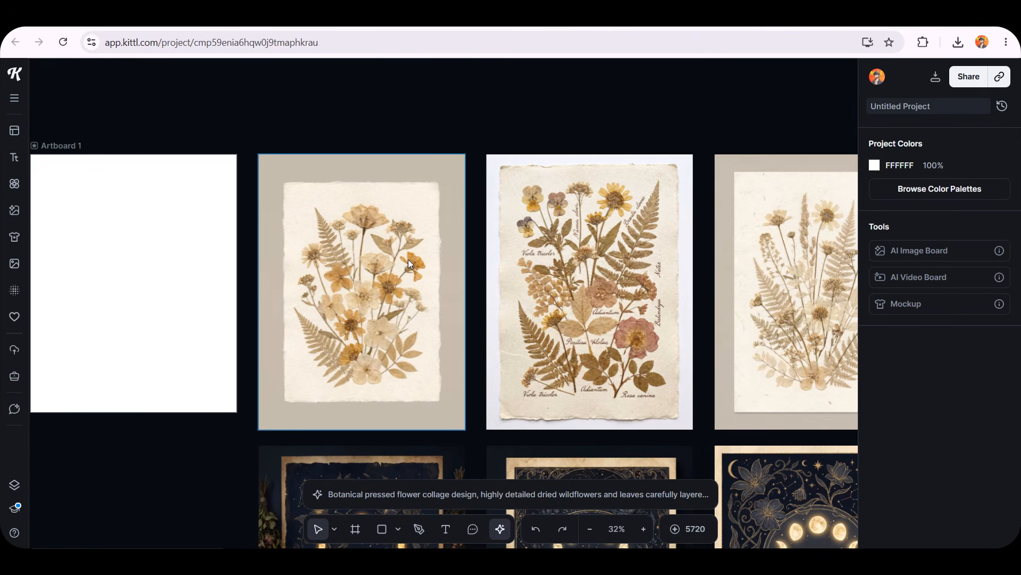
{"action": "scroll", "coordinate": [618, 287], "scroll_direction": "right", "scroll_amount": 5}
{"action": "scroll", "coordinate": [685, 257], "scroll_direction": "up", "scroll_amount": 3}
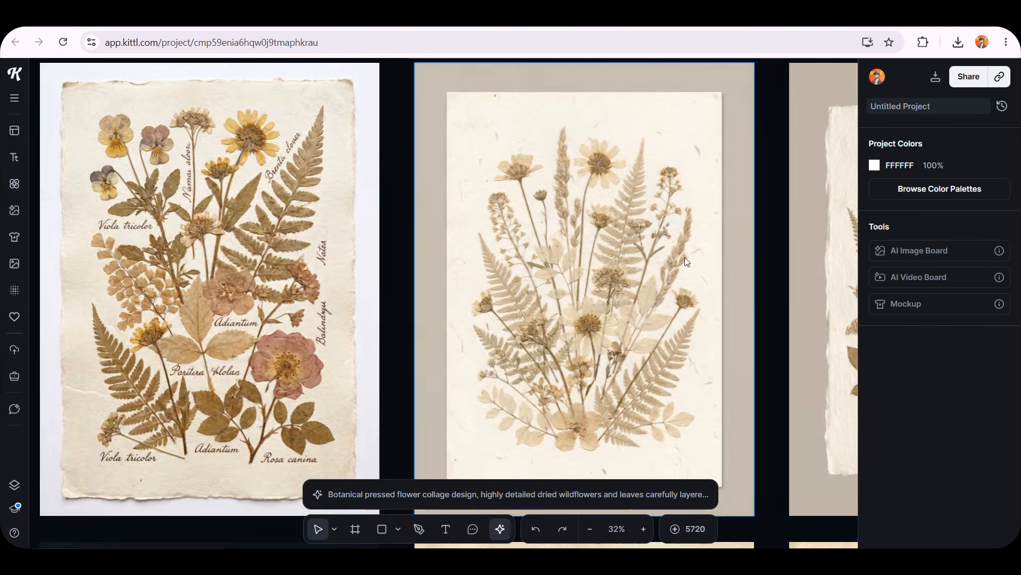
{"action": "scroll", "coordinate": [684, 257], "scroll_direction": "up", "scroll_amount": 4}
{"action": "scroll", "coordinate": [676, 263], "scroll_direction": "down", "scroll_amount": 5}
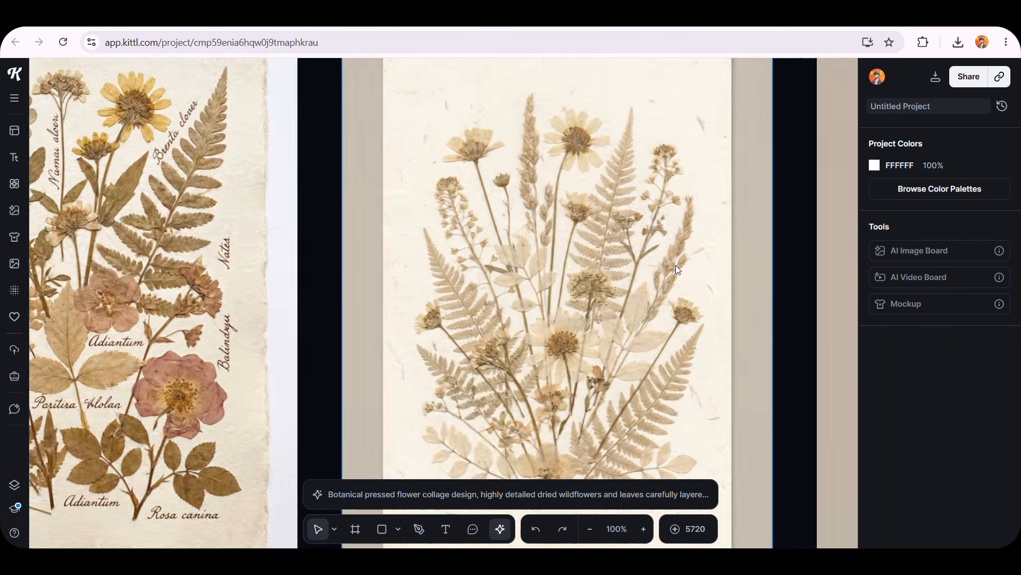
{"action": "scroll", "coordinate": [679, 266], "scroll_direction": "right", "scroll_amount": 3}
{"action": "scroll", "coordinate": [338, 282], "scroll_direction": "left", "scroll_amount": 3}
{"action": "scroll", "coordinate": [337, 282], "scroll_direction": "left", "scroll_amount": 5}
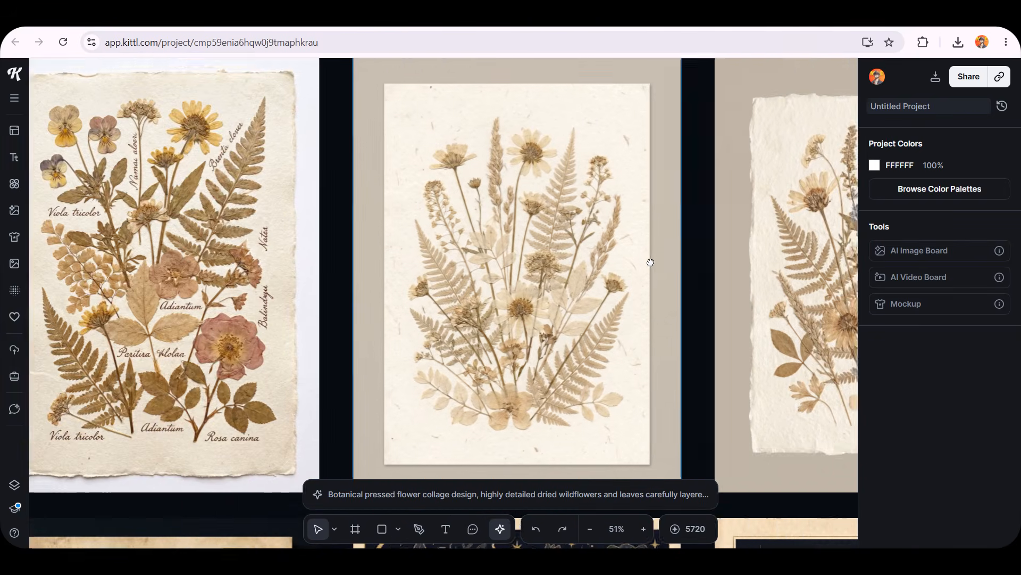
{"action": "scroll", "coordinate": [684, 286], "scroll_direction": "down", "scroll_amount": 3}
{"action": "scroll", "coordinate": [671, 303], "scroll_direction": "down", "scroll_amount": 4}
- Place the third pressed flower collage on Artboard 1 and enlarge it until the cream paper fills the artboard without the beige border
{"action": "left_click", "coordinate": [670, 302]}
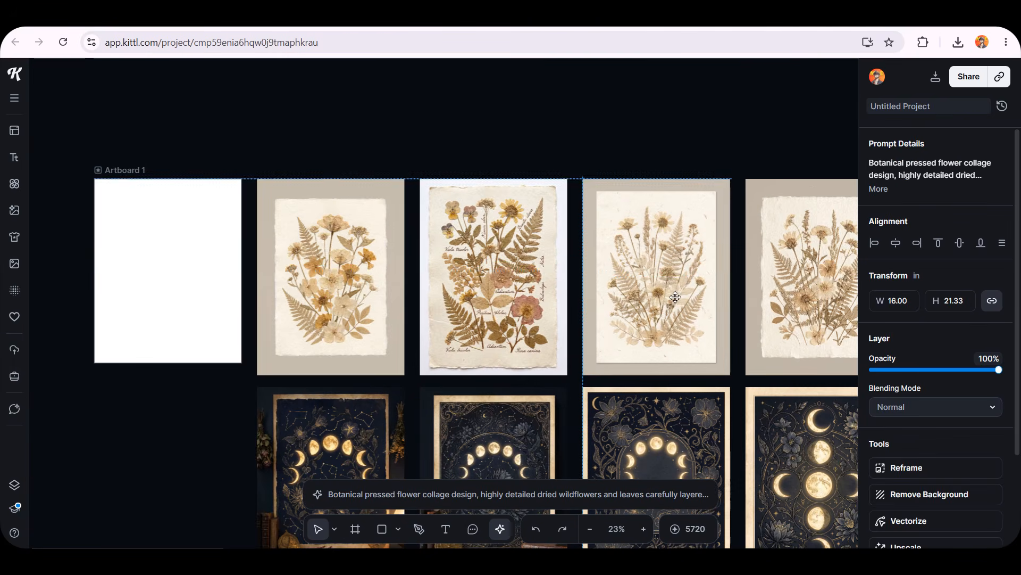
{"action": "left_click_drag", "start_coordinate": [657, 309], "coordinate": [164, 319]}
{"action": "scroll", "coordinate": [57, 276], "scroll_direction": "left", "scroll_amount": 4}
{"action": "scroll", "coordinate": [189, 255], "scroll_direction": "up", "scroll_amount": 3}
{"action": "left_click_drag", "start_coordinate": [494, 270], "coordinate": [465, 259]}
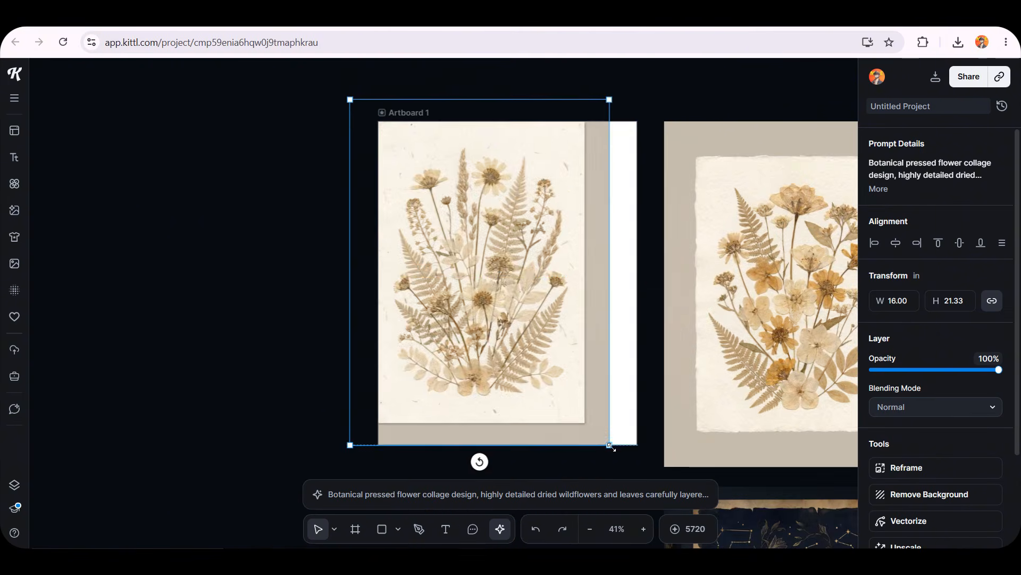
{"action": "left_click_drag", "start_coordinate": [611, 444], "coordinate": [670, 525]}
{"action": "left_click_drag", "start_coordinate": [575, 363], "coordinate": [576, 336]}
{"action": "left_click", "coordinate": [340, 375]}
{"action": "scroll", "coordinate": [423, 238], "scroll_direction": "down", "scroll_amount": 2}
{"action": "left_click", "coordinate": [423, 238]}
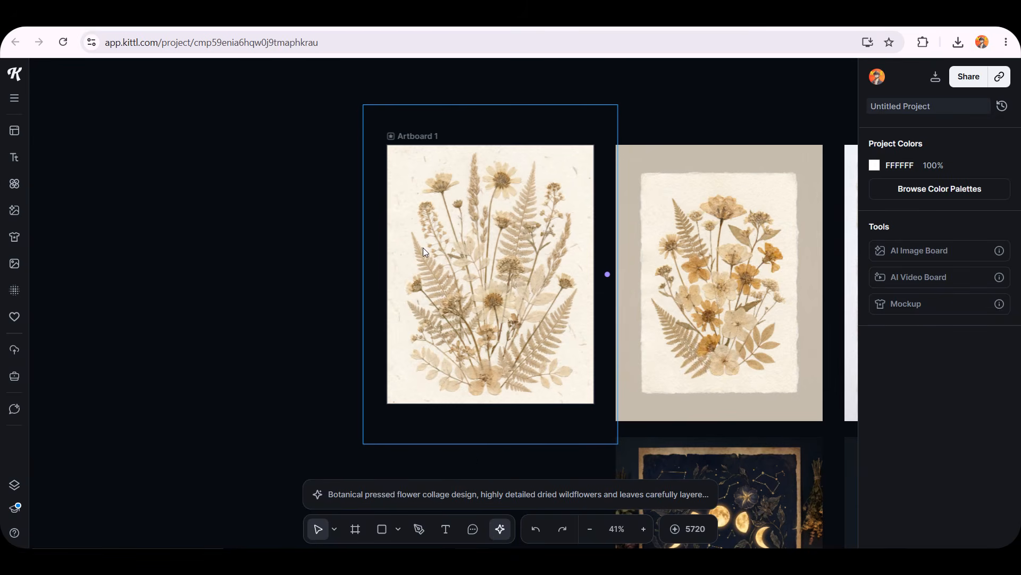
- Export Artboard 1 as a 16 × 20 inch PNG in RGB, and delete the pressed flower collage from the artboard
{"action": "left_click", "coordinate": [935, 76]}
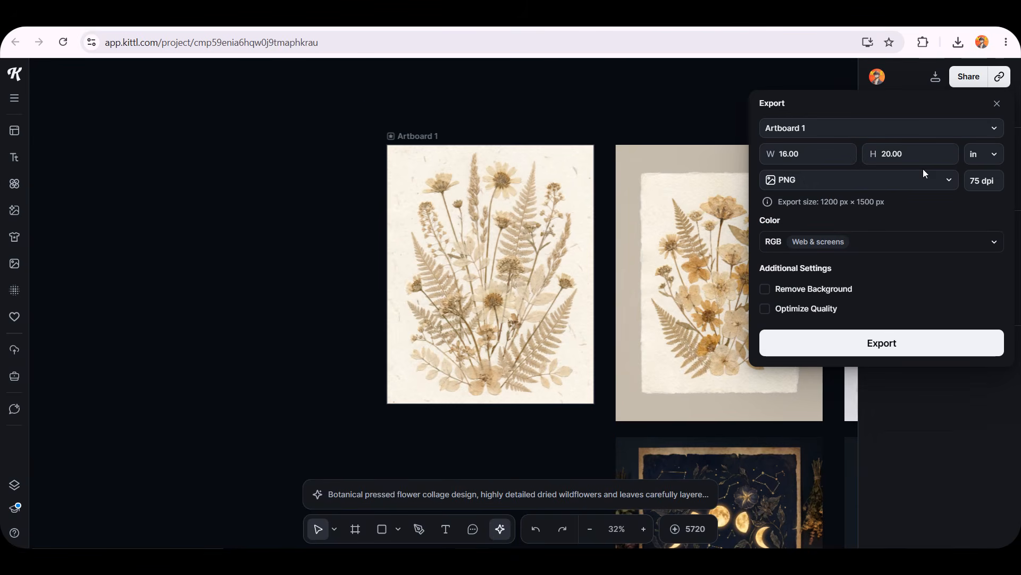
{"action": "left_click", "coordinate": [881, 343]}
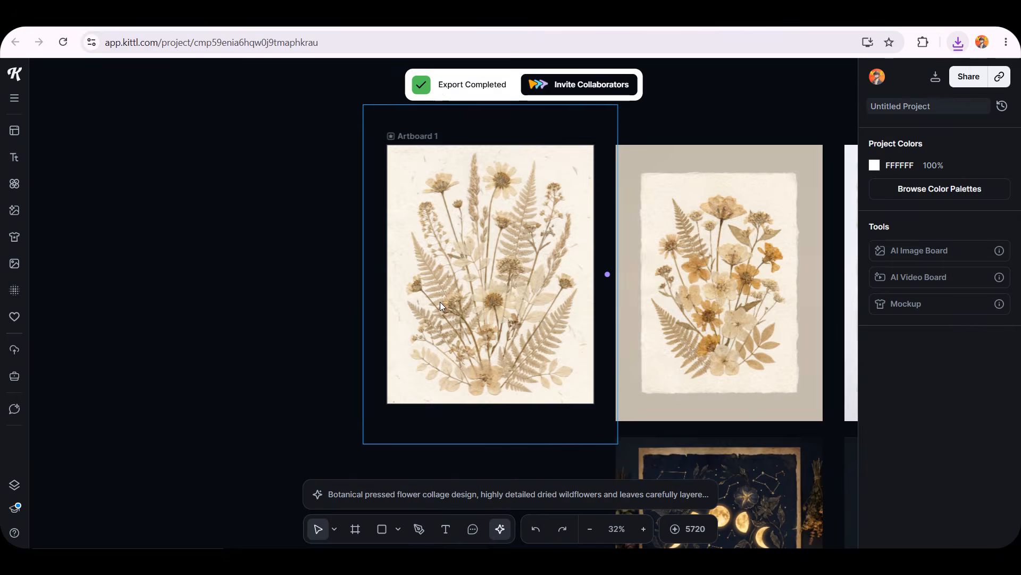
{"action": "left_click", "coordinate": [440, 306]}
{"action": "key", "text": "Delete"}
- Examine the generated rainforest frog and moon phase posters, comparing their illustrations, titles and labels
{"action": "left_click_drag", "start_coordinate": [406, 427], "coordinate": [188, 311]}
{"action": "scroll", "coordinate": [444, 308], "scroll_direction": "down", "scroll_amount": 2}
{"action": "left_click_drag", "start_coordinate": [655, 387], "coordinate": [559, 310]}
{"action": "scroll", "coordinate": [537, 335], "scroll_direction": "down", "scroll_amount": 2}
{"action": "scroll", "coordinate": [654, 377], "scroll_direction": "up", "scroll_amount": 3}
{"action": "scroll", "coordinate": [445, 319], "scroll_direction": "up", "scroll_amount": 2}
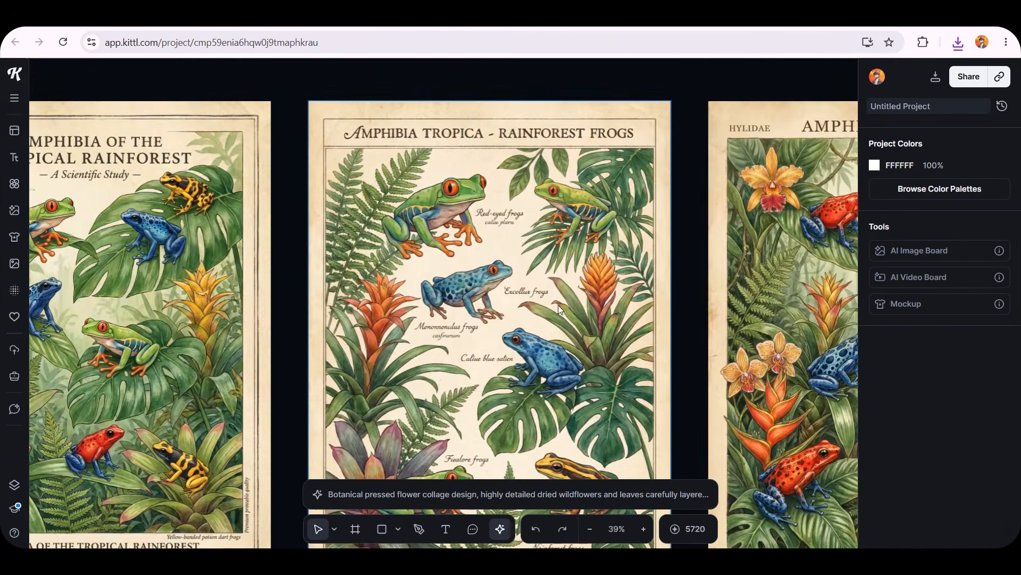
{"action": "scroll", "coordinate": [559, 309], "scroll_direction": "up", "scroll_amount": 2}
{"action": "left_click_drag", "start_coordinate": [144, 285], "coordinate": [706, 264]}
{"action": "scroll", "coordinate": [649, 299], "scroll_direction": "down", "scroll_amount": 3}
{"action": "left_click_drag", "start_coordinate": [279, 317], "coordinate": [455, 273]}
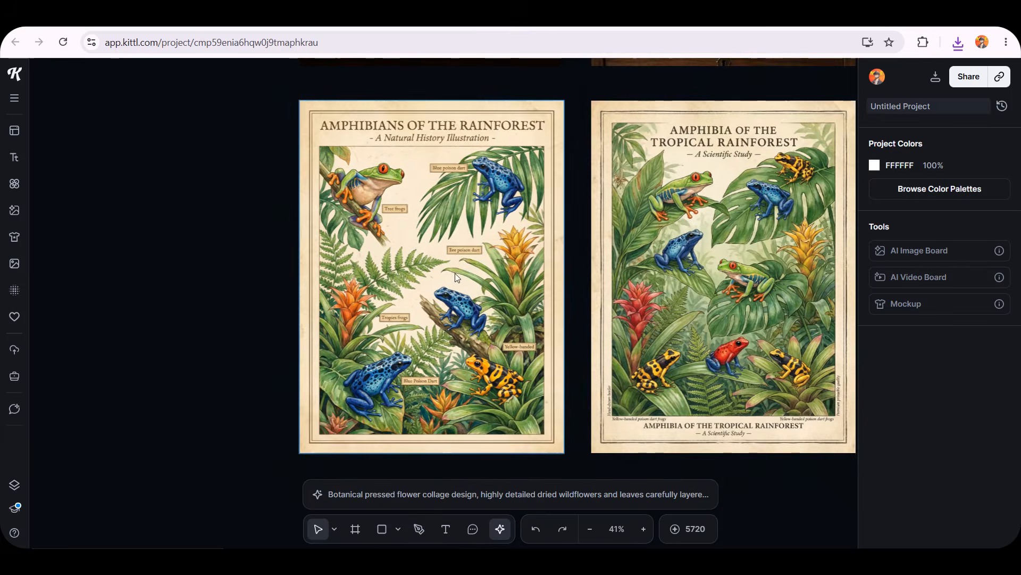
{"action": "scroll", "coordinate": [455, 273], "scroll_direction": "up", "scroll_amount": 3}
{"action": "scroll", "coordinate": [462, 274], "scroll_direction": "down", "scroll_amount": 3}
{"action": "left_click_drag", "start_coordinate": [642, 279], "coordinate": [332, 411]}
{"action": "scroll", "coordinate": [332, 411], "scroll_direction": "down", "scroll_amount": 2}
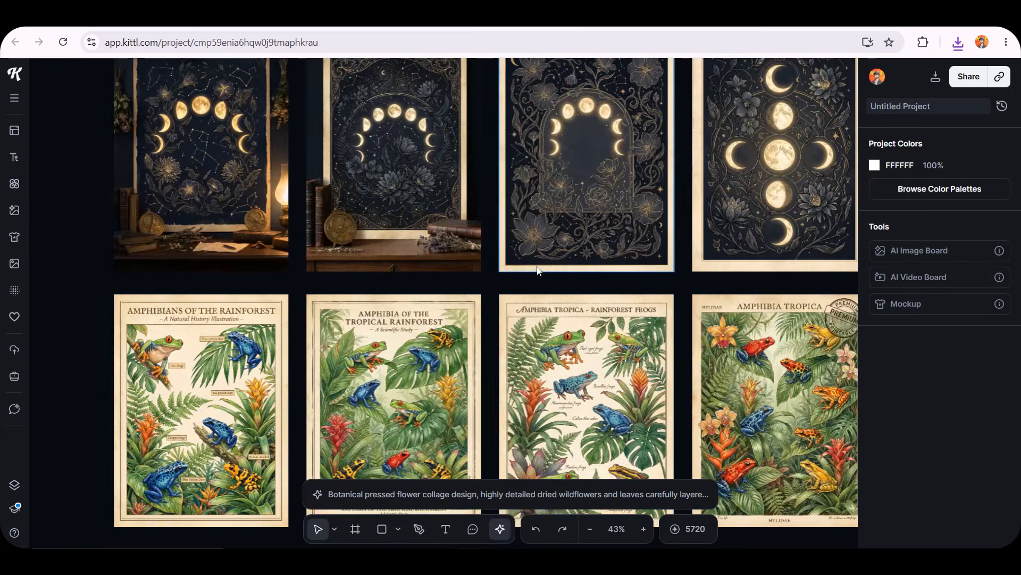
{"action": "scroll", "coordinate": [538, 266], "scroll_direction": "down", "scroll_amount": 2}
{"action": "left_click_drag", "start_coordinate": [741, 148], "coordinate": [593, 230]}
{"action": "scroll", "coordinate": [593, 232], "scroll_direction": "up", "scroll_amount": 4}
{"action": "left_click_drag", "start_coordinate": [403, 264], "coordinate": [367, 276]}
{"action": "scroll", "coordinate": [443, 288], "scroll_direction": "down", "scroll_amount": 4}
- Fit the fourth moon phase poster over Artboard 1 at about 16.76 × 22.34 inches, cropping its cream border, and open the export settings
{"action": "left_click_drag", "start_coordinate": [441, 323], "coordinate": [109, 104]}
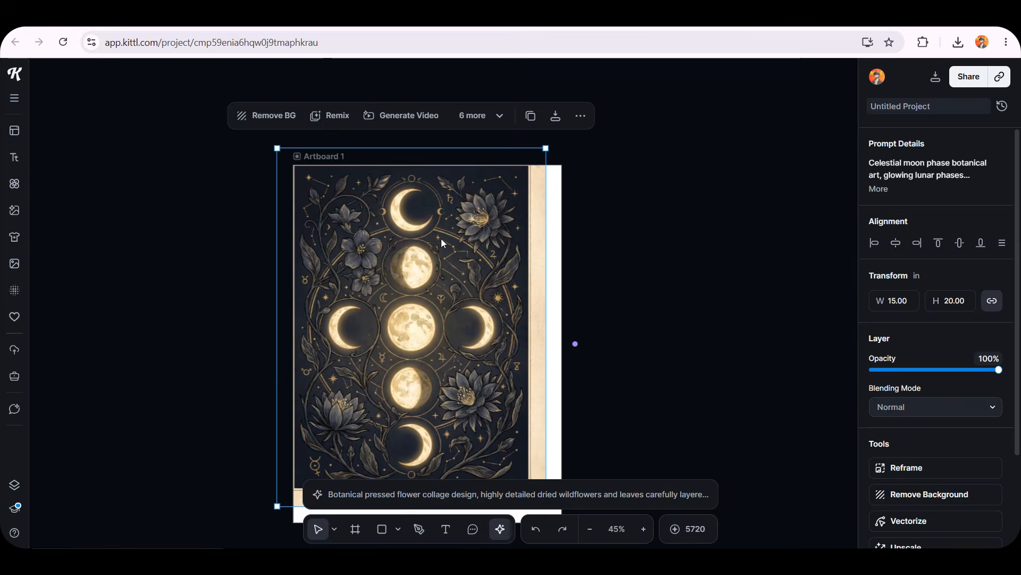
{"action": "scroll", "coordinate": [441, 239], "scroll_direction": "down", "scroll_amount": 5}
{"action": "left_click_drag", "start_coordinate": [549, 242], "coordinate": [576, 270]}
{"action": "scroll", "coordinate": [575, 269], "scroll_direction": "up", "scroll_amount": 5}
{"action": "left_click_drag", "start_coordinate": [574, 149], "coordinate": [577, 146]}
{"action": "scroll", "coordinate": [308, 301], "scroll_direction": "down", "scroll_amount": 3}
{"action": "left_click_drag", "start_coordinate": [275, 411], "coordinate": [271, 416]}
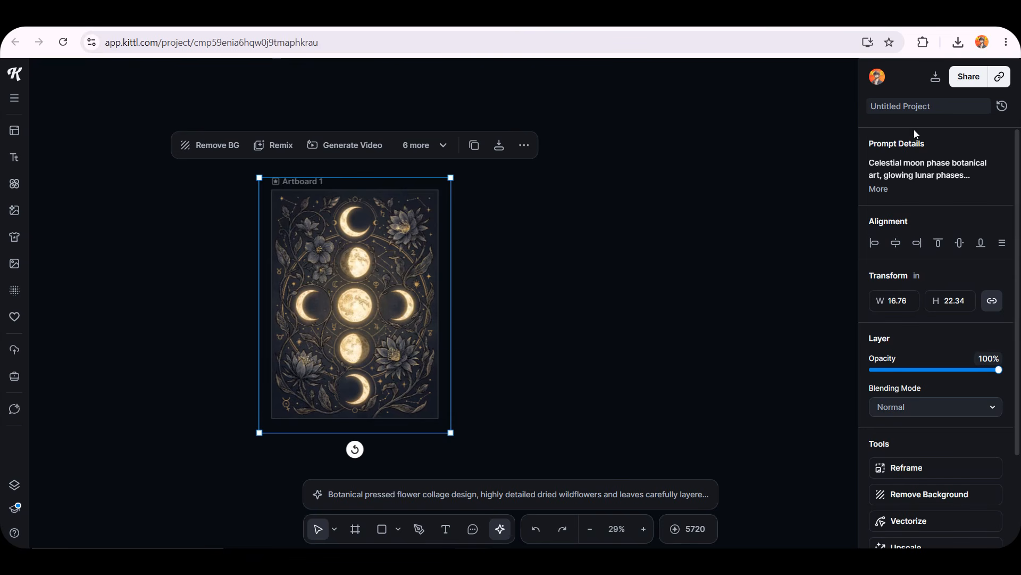
{"action": "left_click", "coordinate": [934, 79]}
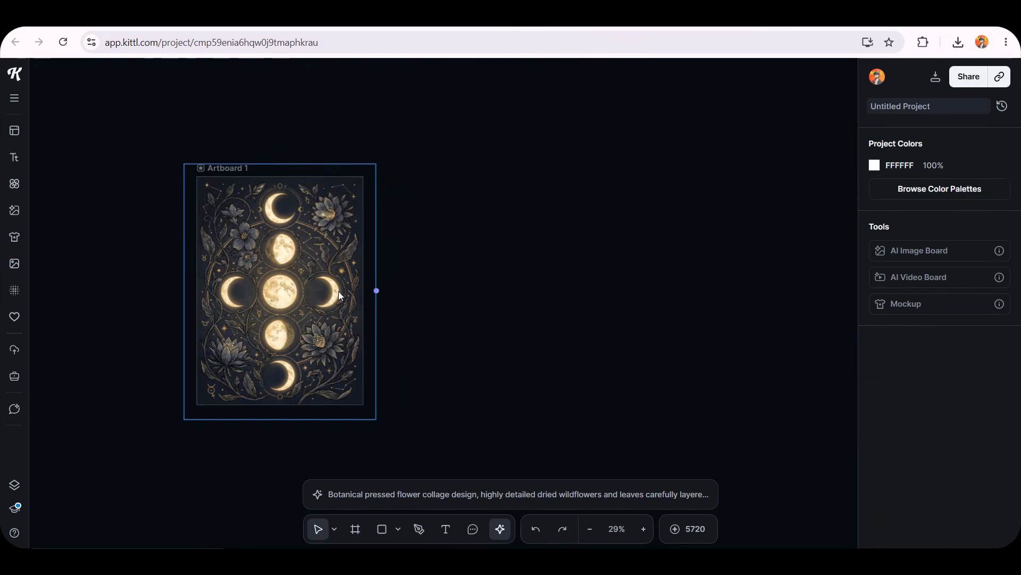
- Add an AI Image board linked to the moon phase poster and enter the photorealistic wall art mockup prompt with an elegant modern interior
{"action": "left_click", "coordinate": [375, 291]}
{"action": "left_click", "coordinate": [420, 282]}
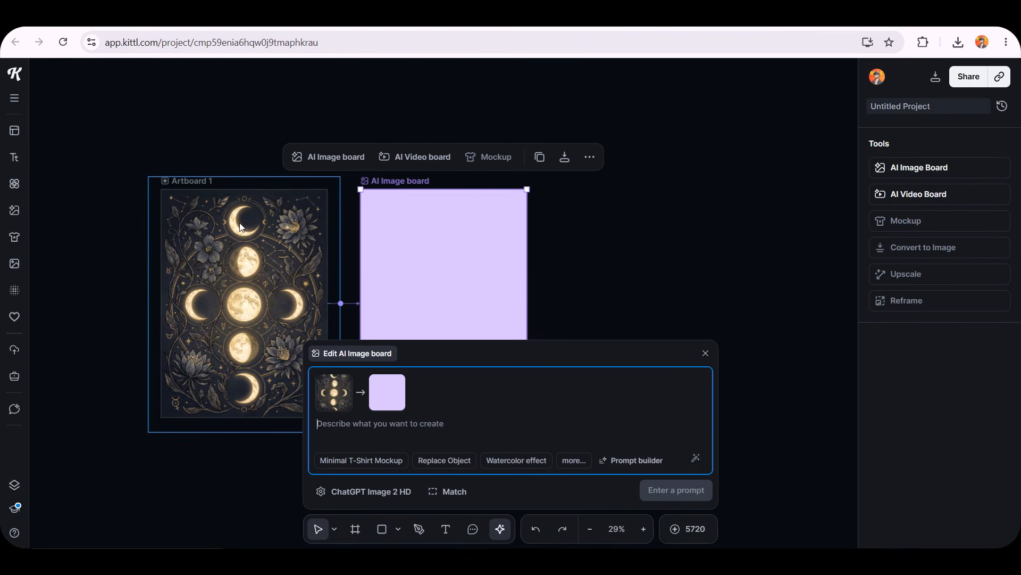
{"action": "type", "text": "Photorealistic wall art mockup, elegant modern interior, framed poster hanging on neutral wall, soft natural lighting, cozy high-end home decor, realistic shadows and textures, minimalist Scandinavian aesthetic, clean composition, premium Etsy mockup photography, empty frame for artwork insertion, stylish living room background, ultra realistic interior photo"}
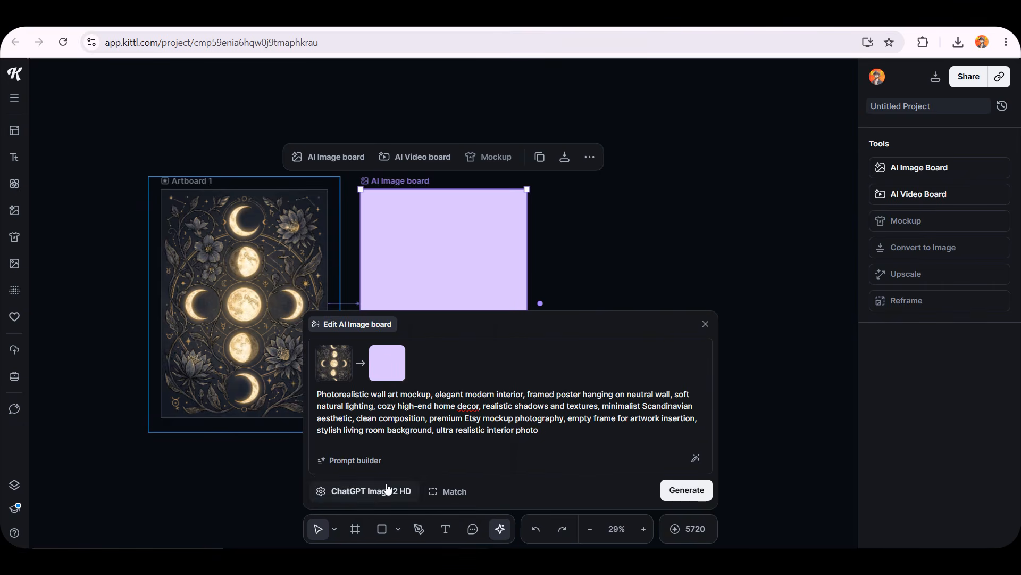
- Set the AI Image board's model to Nano Banana Pro and generate the framed poster mockup
{"action": "left_click", "coordinate": [346, 491]}
{"action": "scroll", "coordinate": [359, 308], "scroll_direction": "down", "scroll_amount": 3}
{"action": "left_click", "coordinate": [391, 338]}
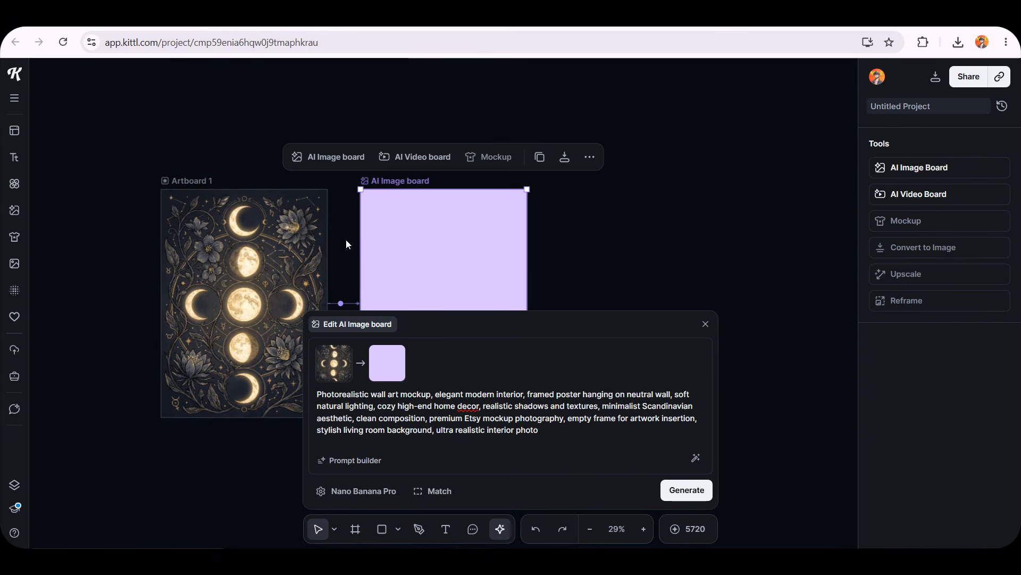
{"action": "left_click_drag", "start_coordinate": [377, 399], "coordinate": [503, 406]}
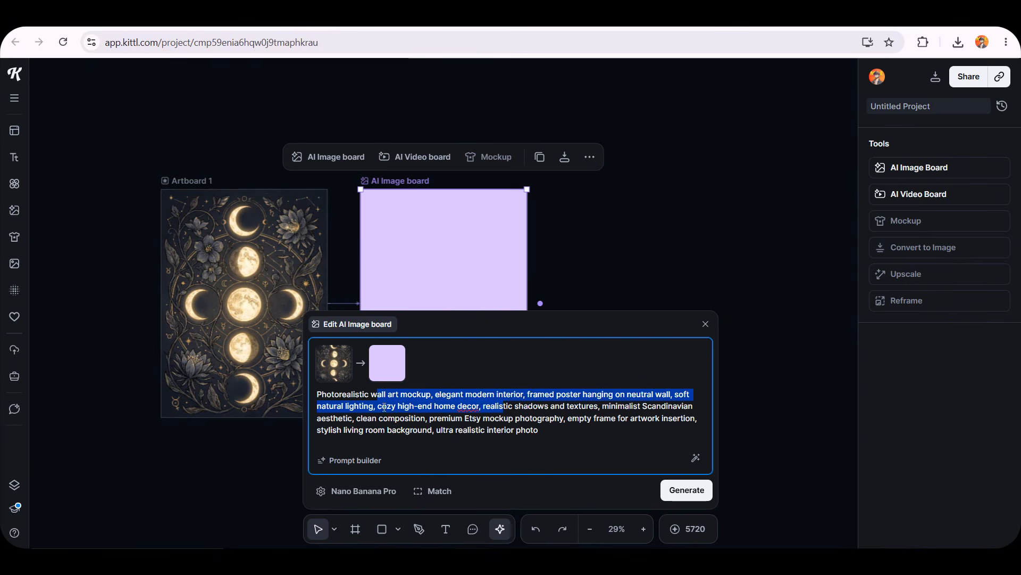
{"action": "left_click", "coordinate": [675, 497]}
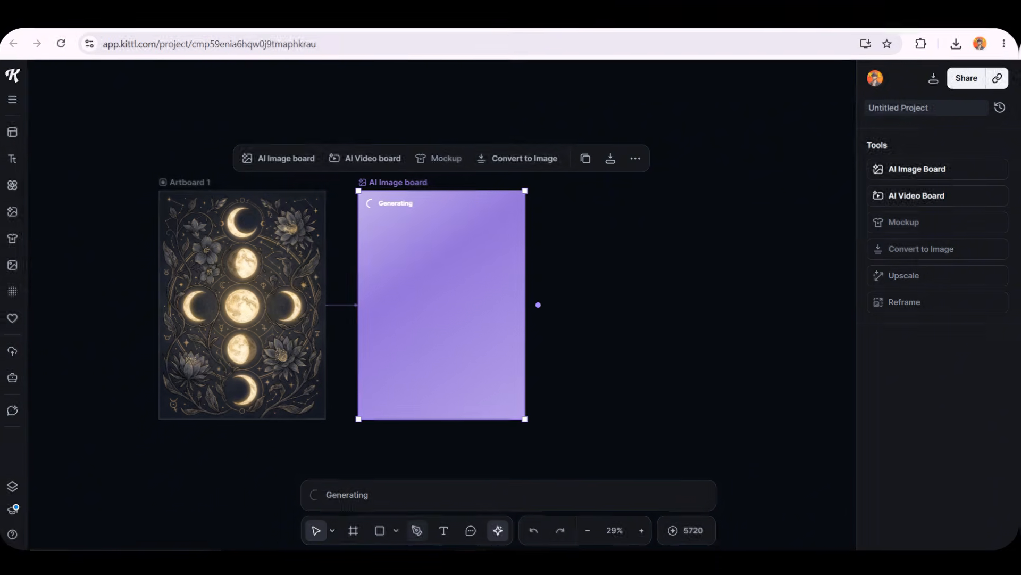
- Examine the generated interior mockup with the framed moon phase poster
{"action": "scroll", "coordinate": [604, 372], "scroll_direction": "up", "scroll_amount": 6}
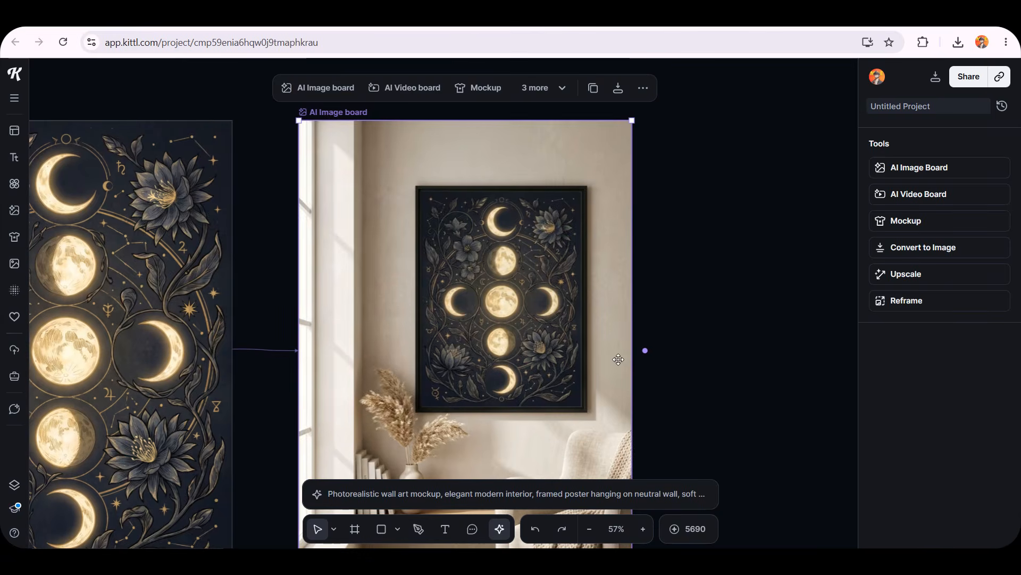
{"action": "scroll", "coordinate": [591, 341], "scroll_direction": "up", "scroll_amount": 5}
{"action": "scroll", "coordinate": [591, 341], "scroll_direction": "down", "scroll_amount": 5}
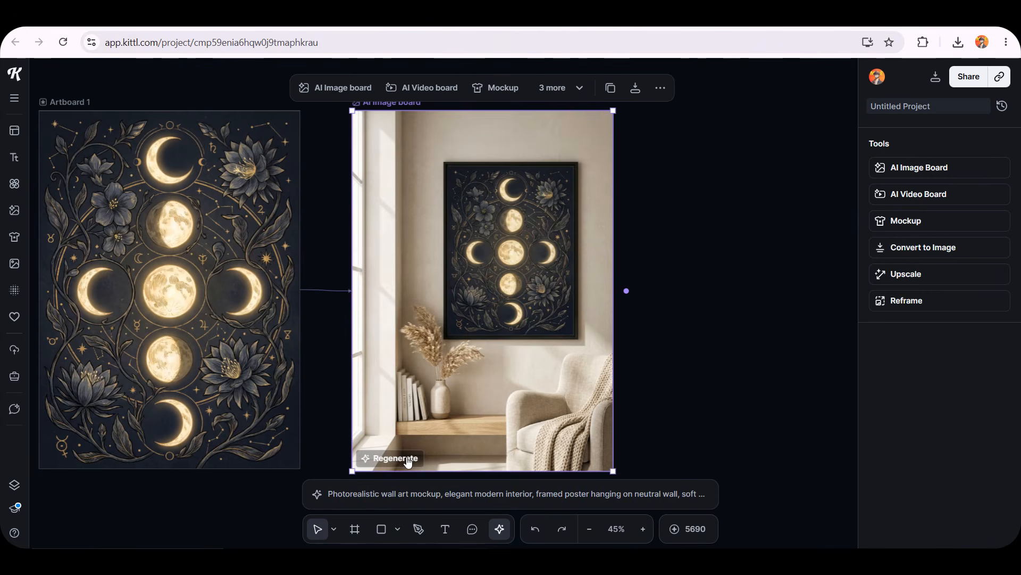
{"action": "left_click", "coordinate": [627, 291]}
{"action": "left_click", "coordinate": [668, 279]}
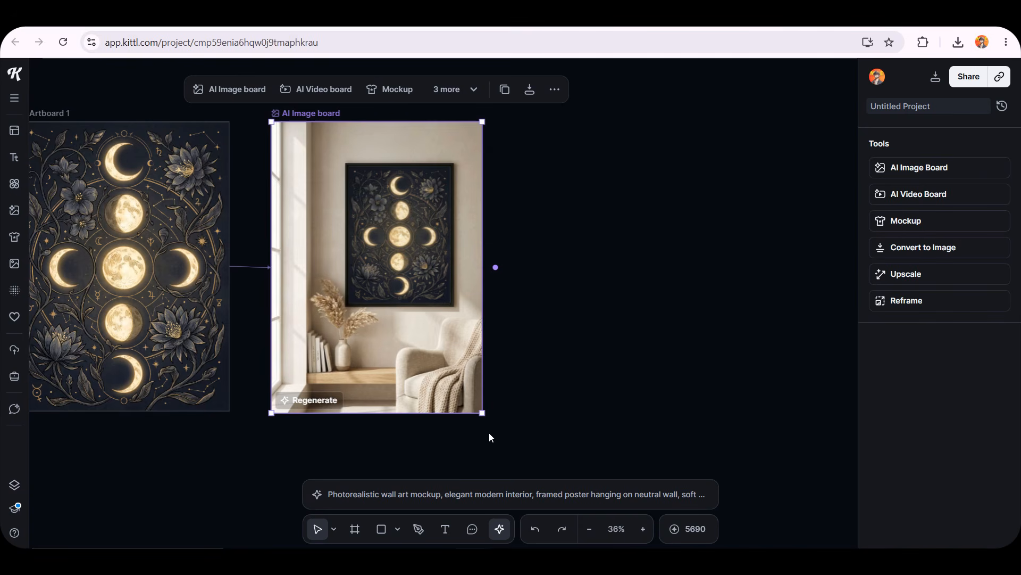
- Add an AI Video board linked to the mockup and enter the aesthetic Etsy ad prompt featuring the Moon Phase Botanical Art poster
{"action": "left_click", "coordinate": [496, 268]}
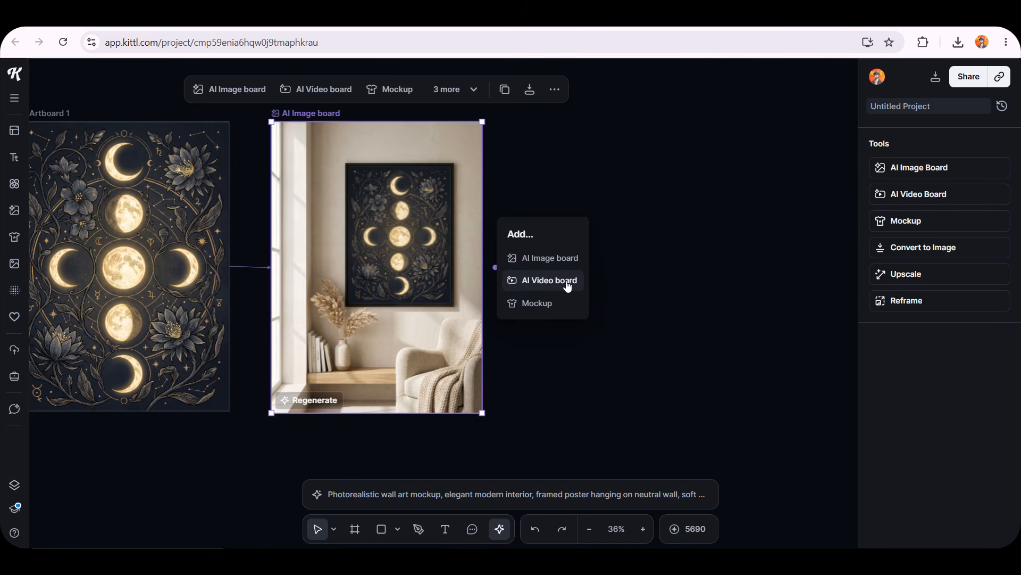
{"action": "left_click", "coordinate": [540, 281]}
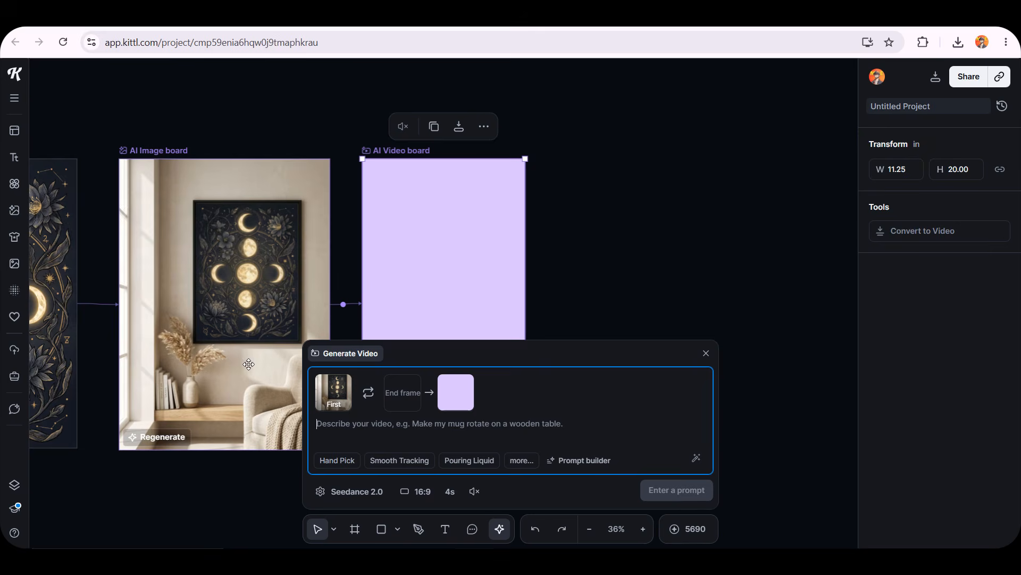
{"action": "type", "text": "Aesthetic Etsy ad video featuring Moon Phase Botanical Art poster, cinematic close-up shots of framed celestial botanical wall art, cozy dark academia room, candles glowing, moonlight through window, dreamy magical atmosphere, soft camera motion, elegant luxury decor, relaxing ambient vibe, Pinterest aesthetic, viral TikTok style, smooth transitions, photorealistic lighting, premium home decor commercial"}
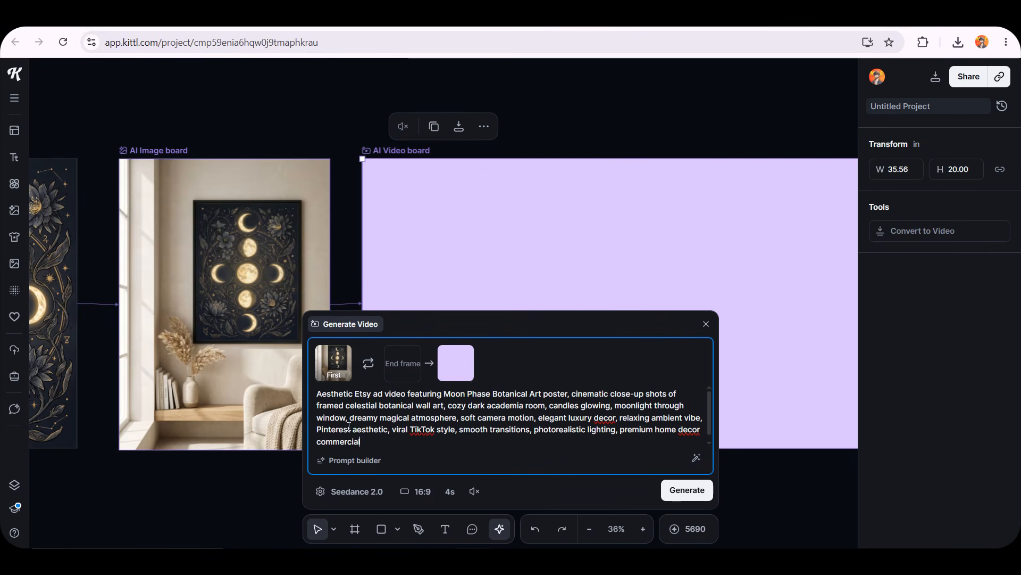
{"action": "left_click_drag", "start_coordinate": [329, 402], "coordinate": [372, 443]}
{"action": "left_click", "coordinate": [398, 406]}
{"action": "scroll", "coordinate": [396, 409], "scroll_direction": "up", "scroll_amount": 1}
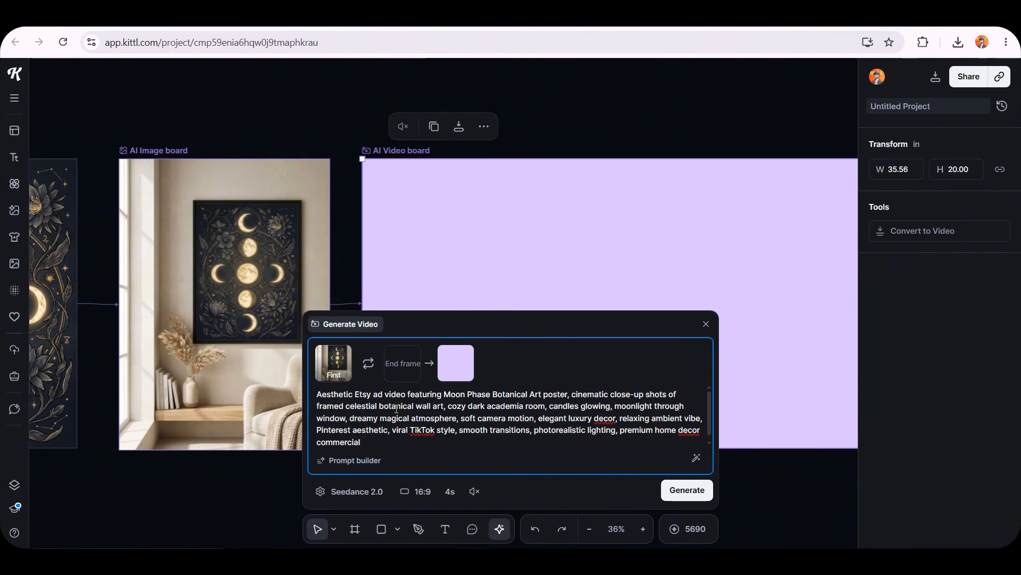
- Set the AI video to 9:16 aspect ratio, 8s duration and with audio
{"action": "left_click", "coordinate": [406, 492]}
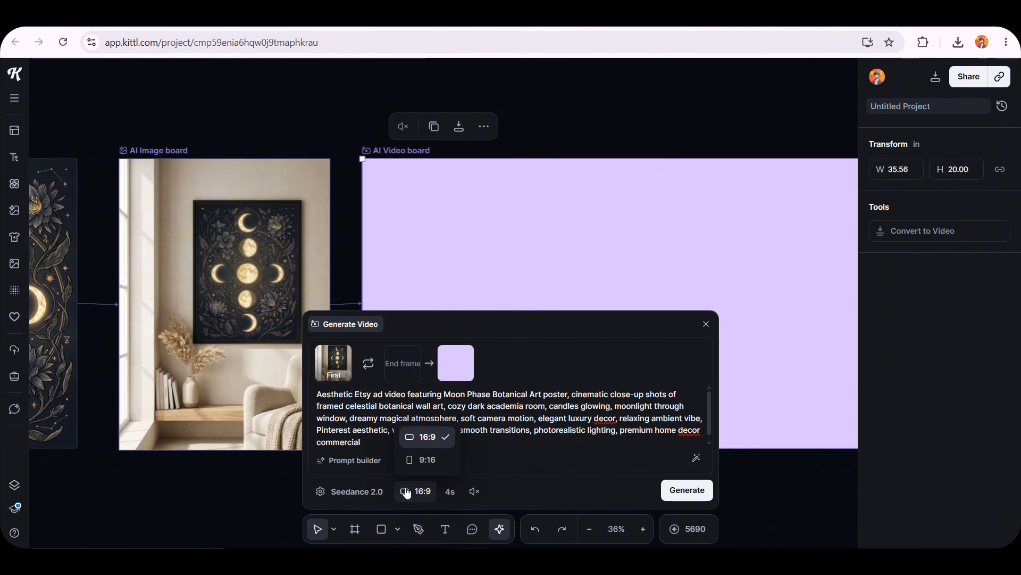
{"action": "left_click", "coordinate": [425, 460]}
{"action": "left_click", "coordinate": [451, 492]}
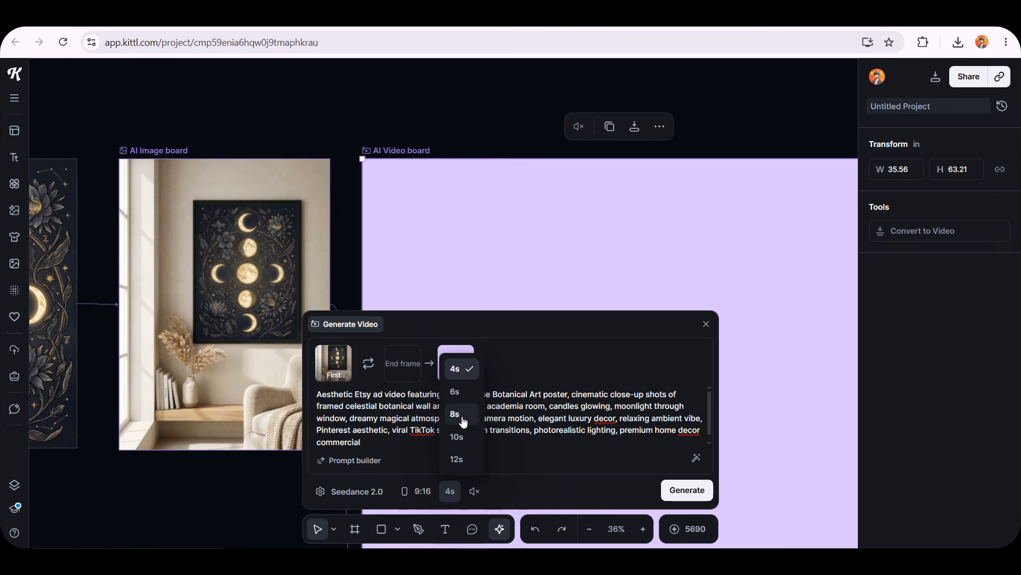
{"action": "left_click", "coordinate": [463, 415]}
{"action": "left_click", "coordinate": [474, 490]}
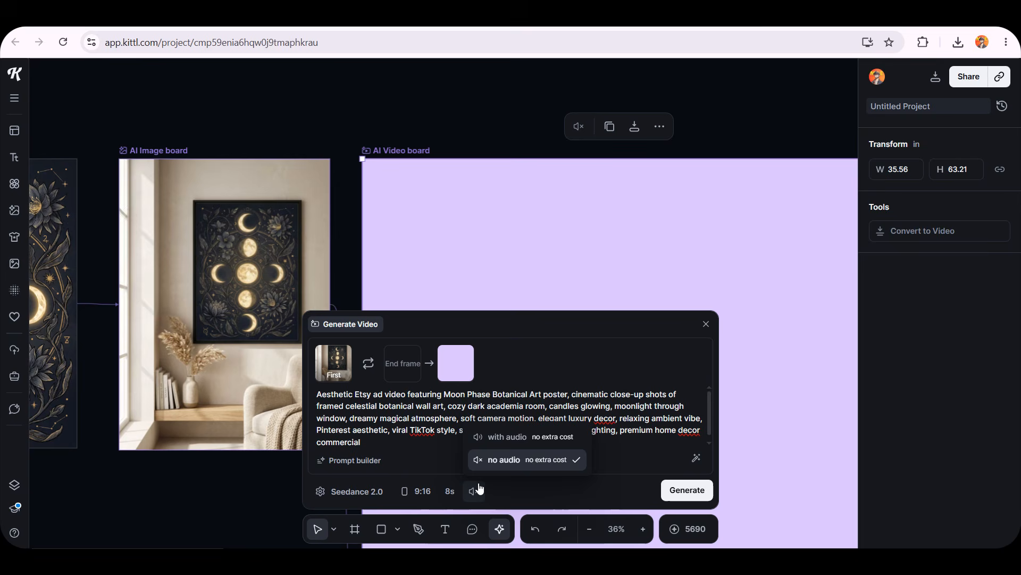
{"action": "left_click", "coordinate": [512, 442]}
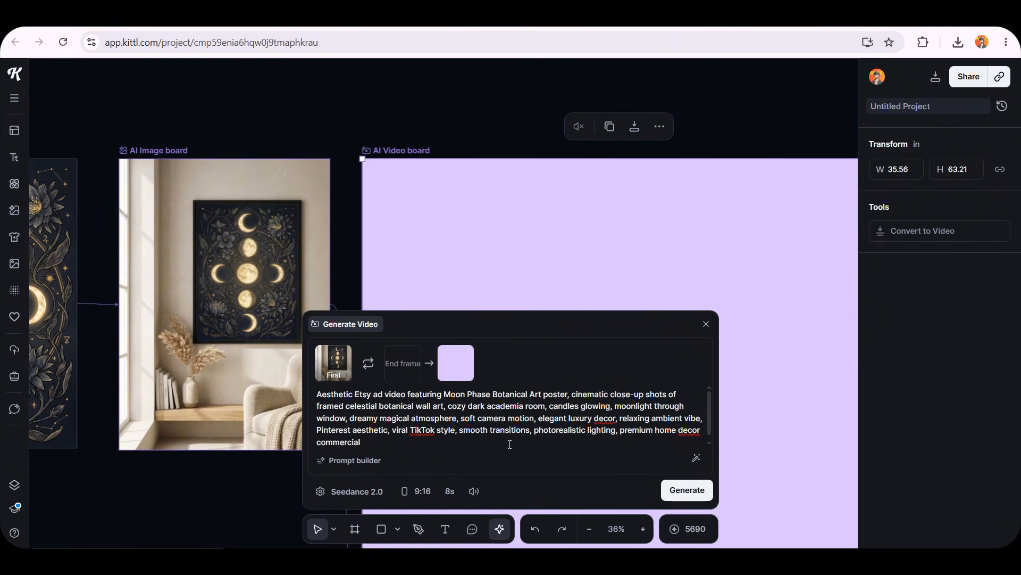
- Choose the Seedance 2.0 model and generate the moon phase poster ad video
{"action": "left_click", "coordinate": [358, 492]}
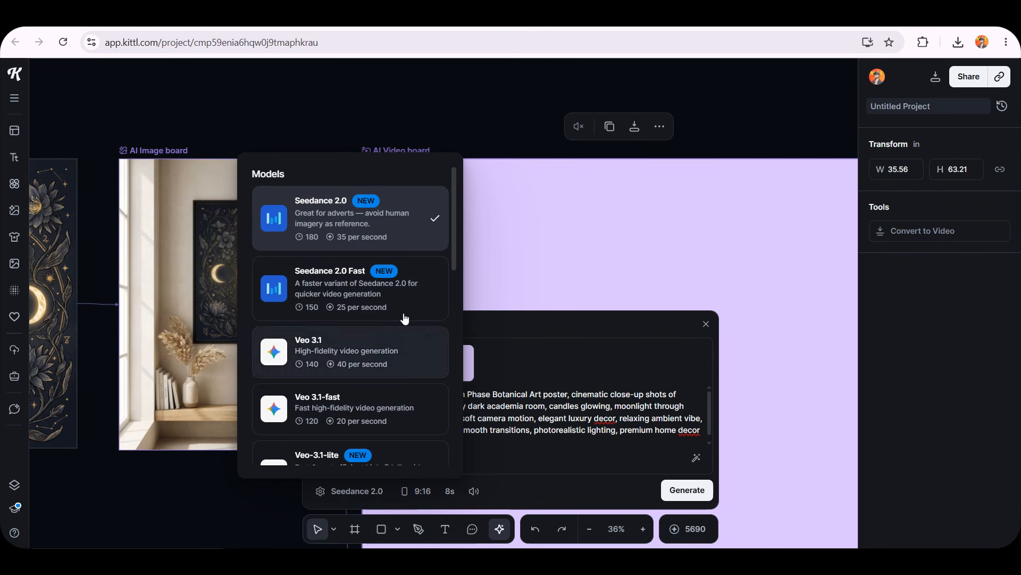
{"action": "left_click", "coordinate": [344, 208]}
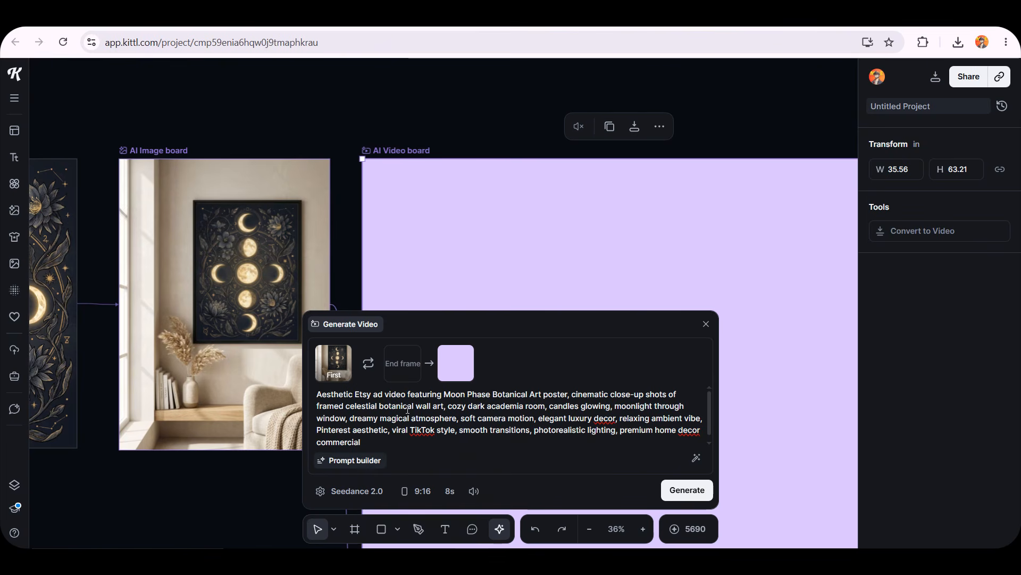
{"action": "key", "text": "Return"}
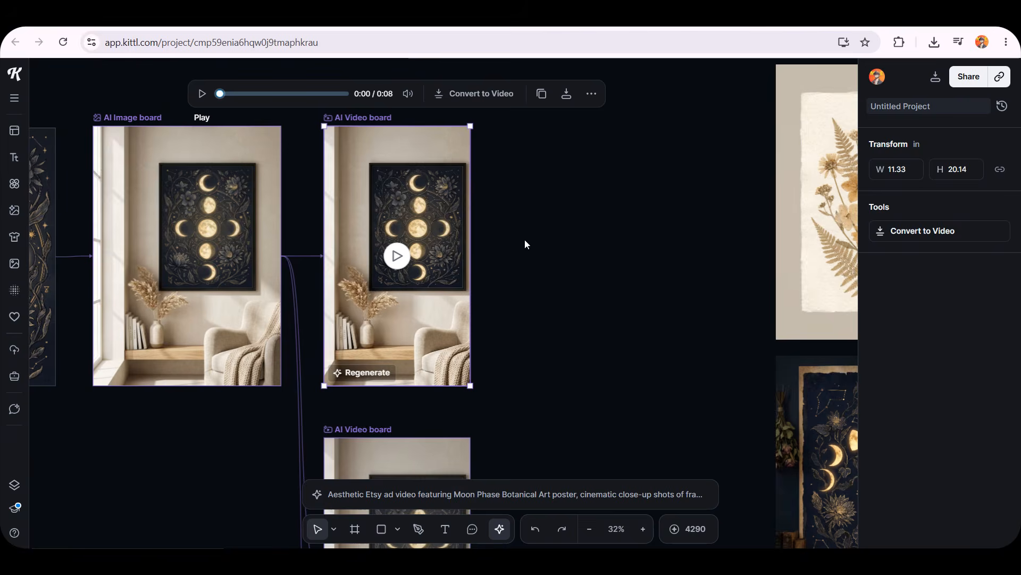
- Play the generated moon phase ad videos and review all the linked video boards together
{"action": "scroll", "coordinate": [484, 194], "scroll_direction": "up", "scroll_amount": 1}
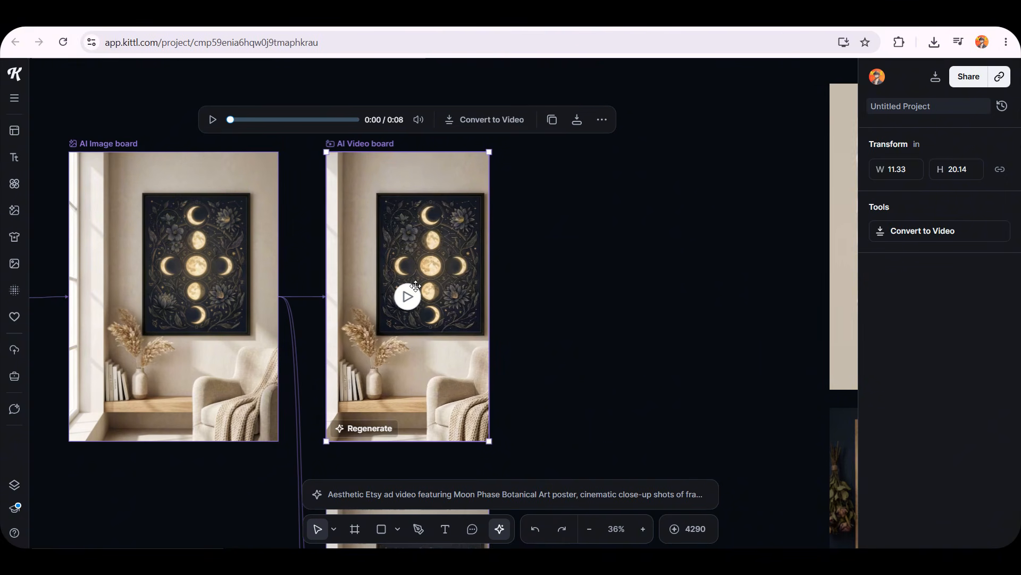
{"action": "left_click", "coordinate": [413, 290]}
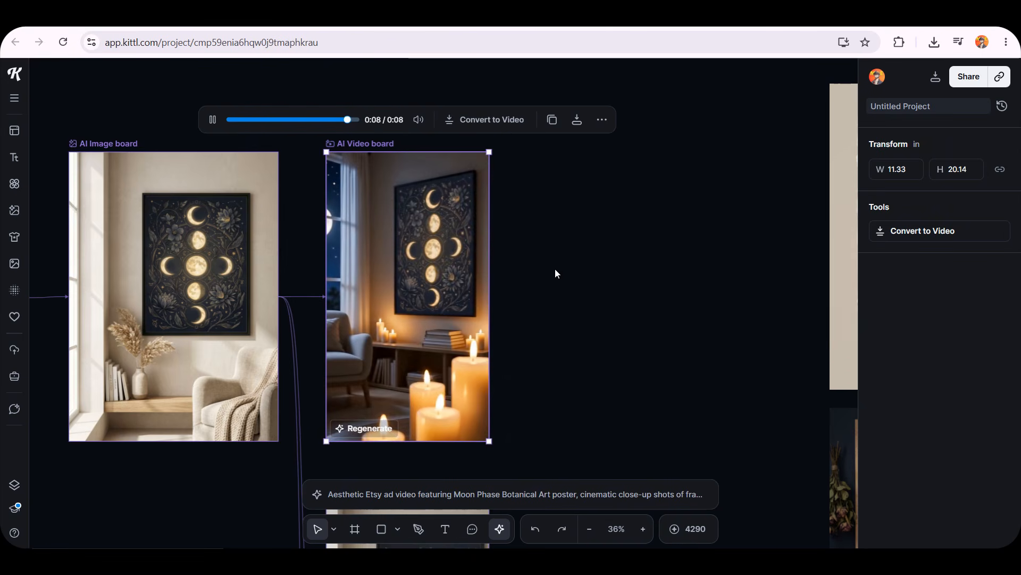
{"action": "left_click", "coordinate": [213, 120]}
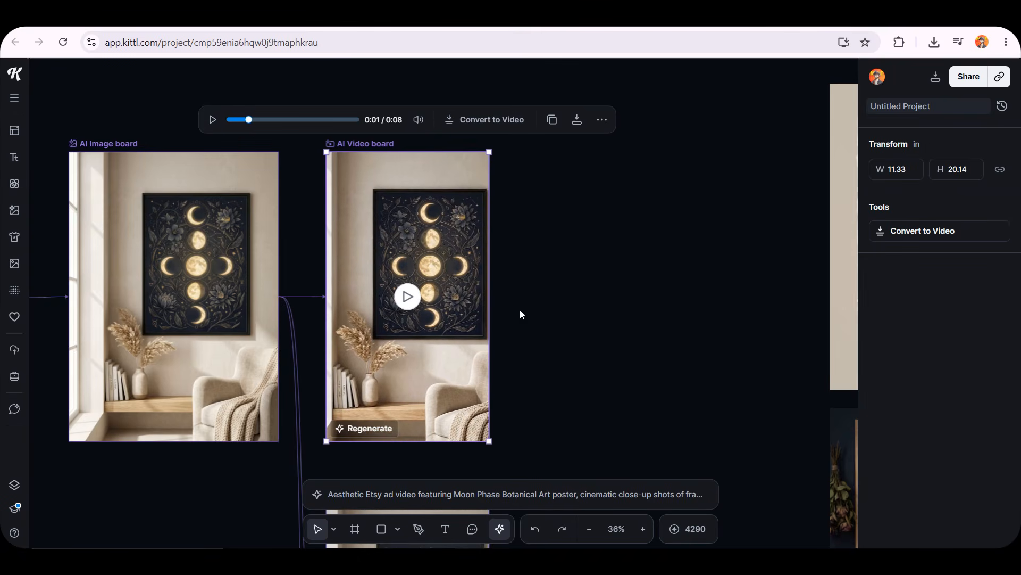
{"action": "scroll", "coordinate": [520, 314], "scroll_direction": "down", "scroll_amount": 6}
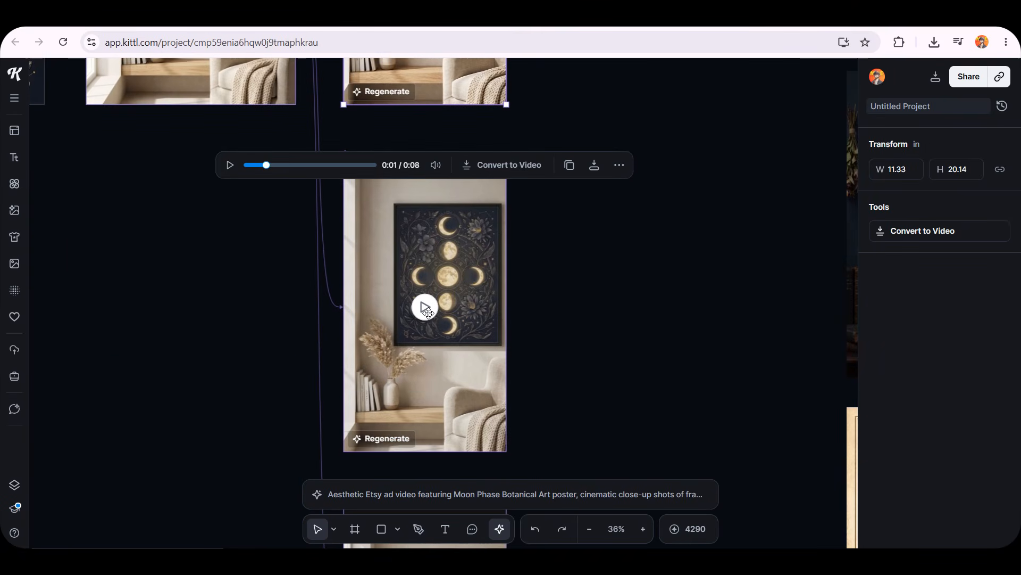
{"action": "left_click", "coordinate": [426, 308]}
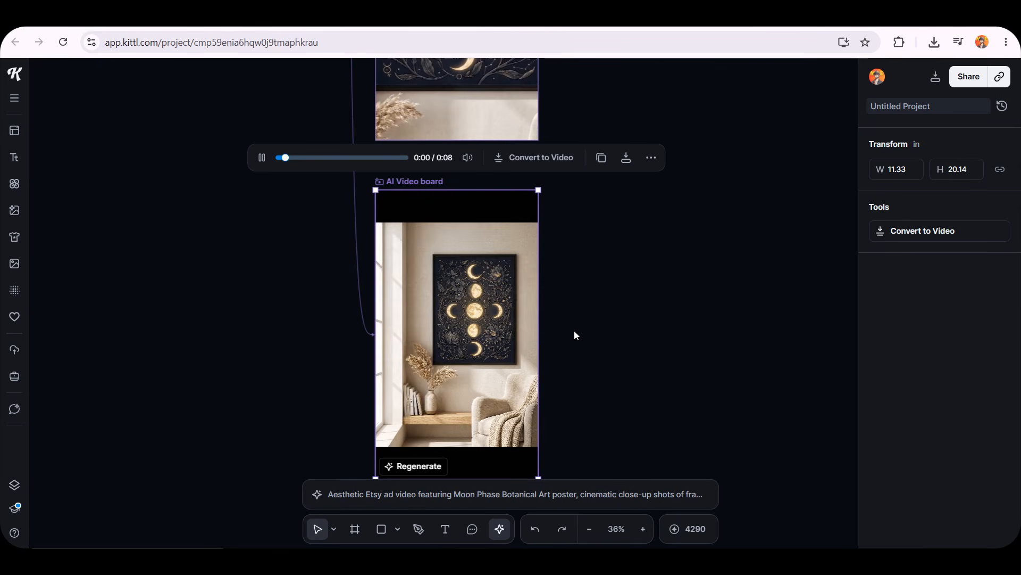
{"action": "left_click", "coordinate": [270, 163]}
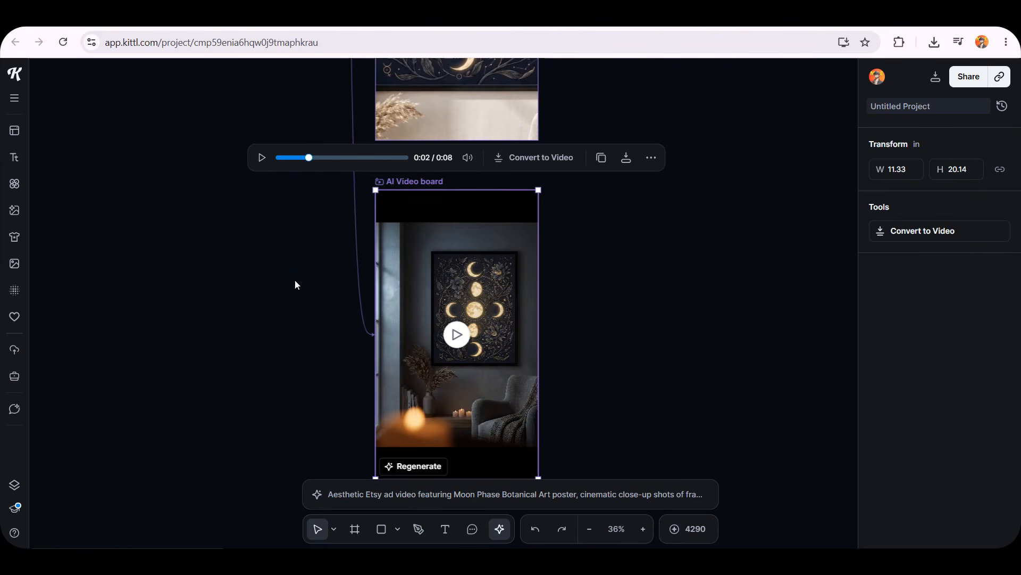
{"action": "left_click_drag", "start_coordinate": [258, 224], "coordinate": [366, 412]}
{"action": "left_click_drag", "start_coordinate": [315, 80], "coordinate": [358, 313]}
{"action": "scroll", "coordinate": [385, 314], "scroll_direction": "down", "scroll_amount": 3}
{"action": "scroll", "coordinate": [385, 318], "scroll_direction": "down", "scroll_amount": 5}
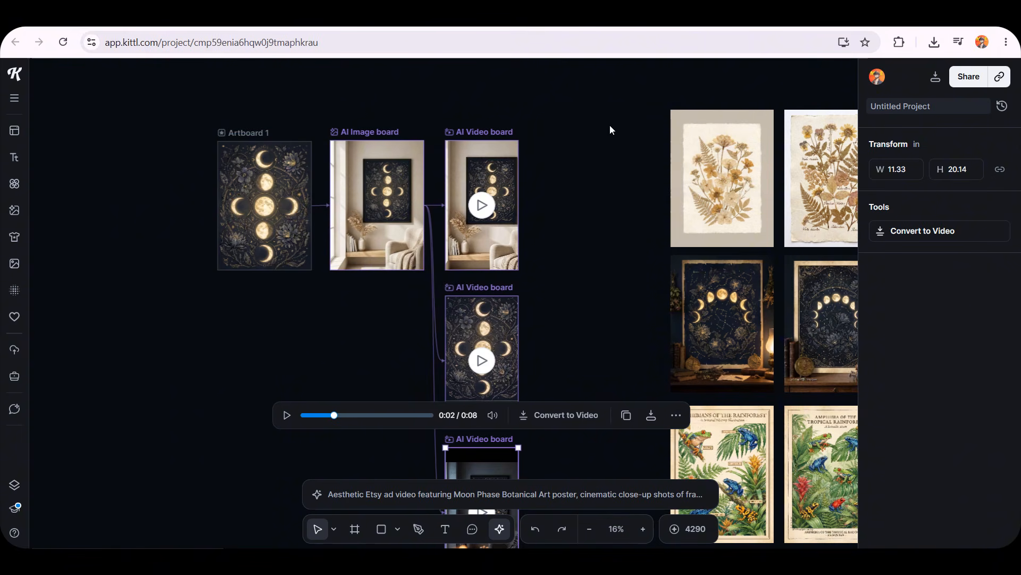
{"action": "left_click_drag", "start_coordinate": [605, 133], "coordinate": [582, 158]}
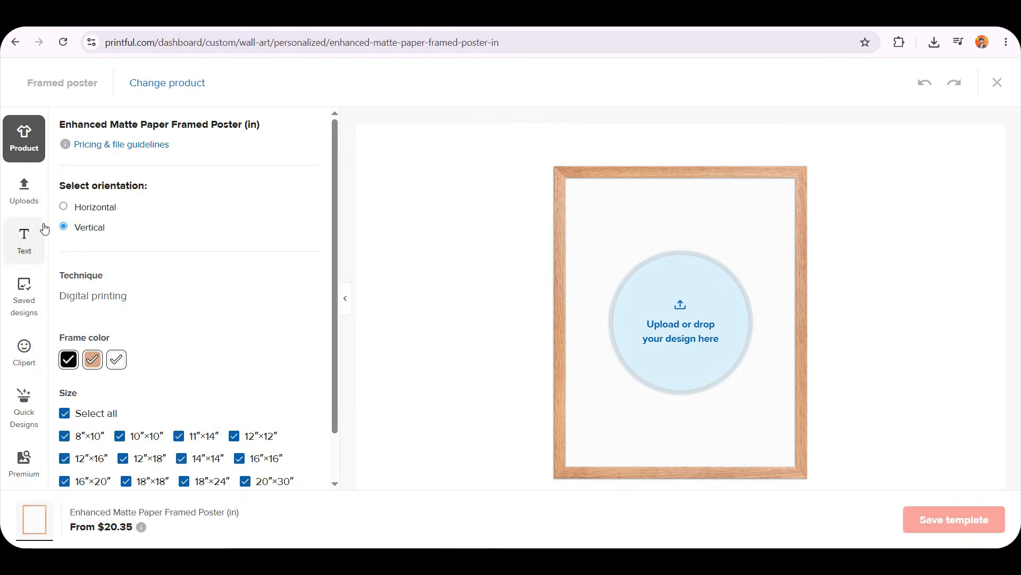
- Apply Untitled-Project-(8).png from the file library to the Printful framed poster and preview its mockups
{"action": "left_click", "coordinate": [21, 197]}
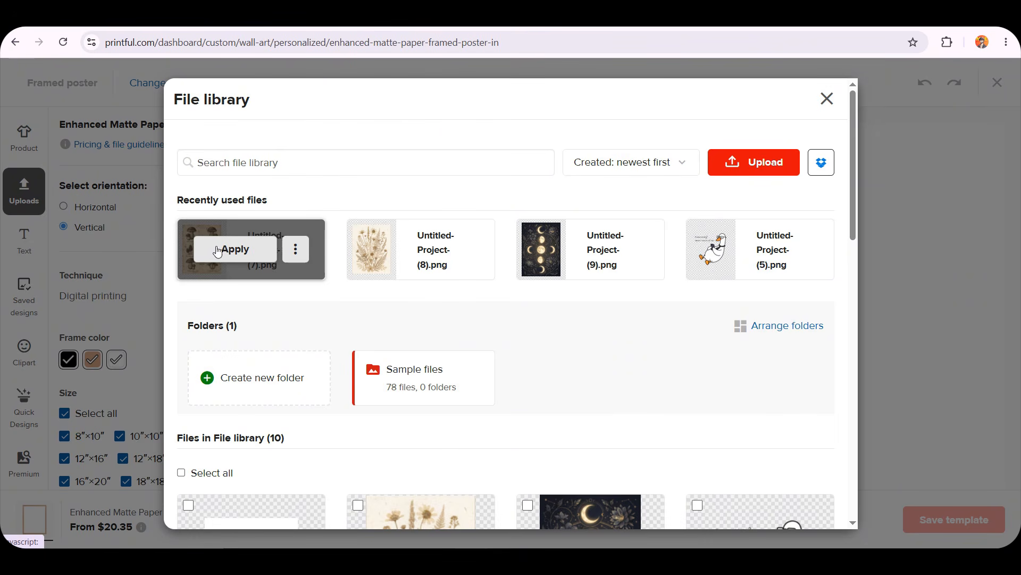
{"action": "left_click", "coordinate": [404, 249]}
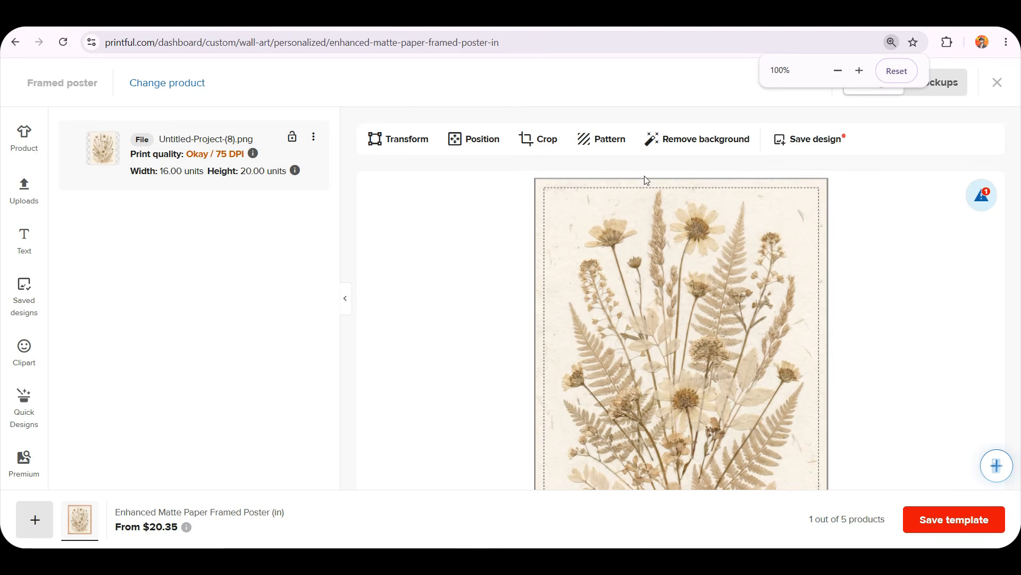
{"action": "scroll", "coordinate": [559, 255], "scroll_direction": "down", "scroll_amount": 4}
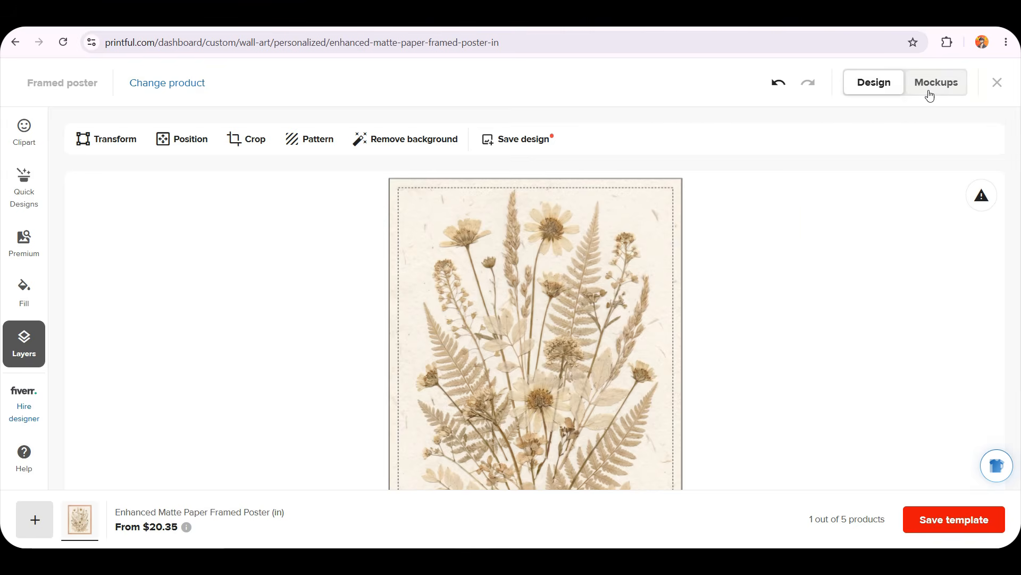
{"action": "left_click", "coordinate": [935, 91]}
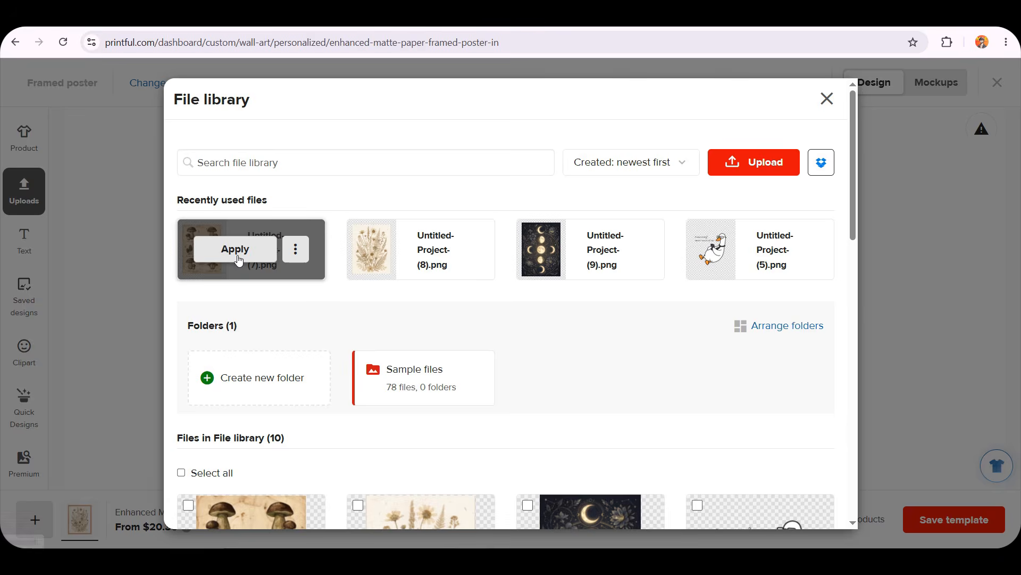
- Apply the mushroom design Untitled-Project-(7).png to the framed poster, check its placement and save the product template
{"action": "left_click", "coordinate": [250, 260]}
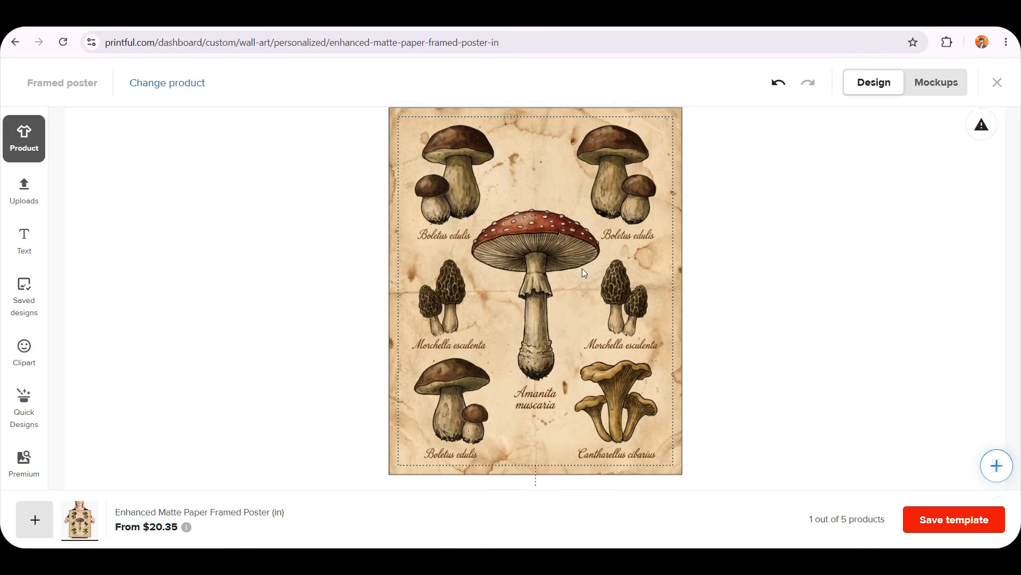
{"action": "scroll", "coordinate": [582, 268], "scroll_direction": "down", "scroll_amount": 4}
{"action": "scroll", "coordinate": [582, 268], "scroll_direction": "down", "scroll_amount": 2}
{"action": "scroll", "coordinate": [582, 269], "scroll_direction": "up", "scroll_amount": 6}
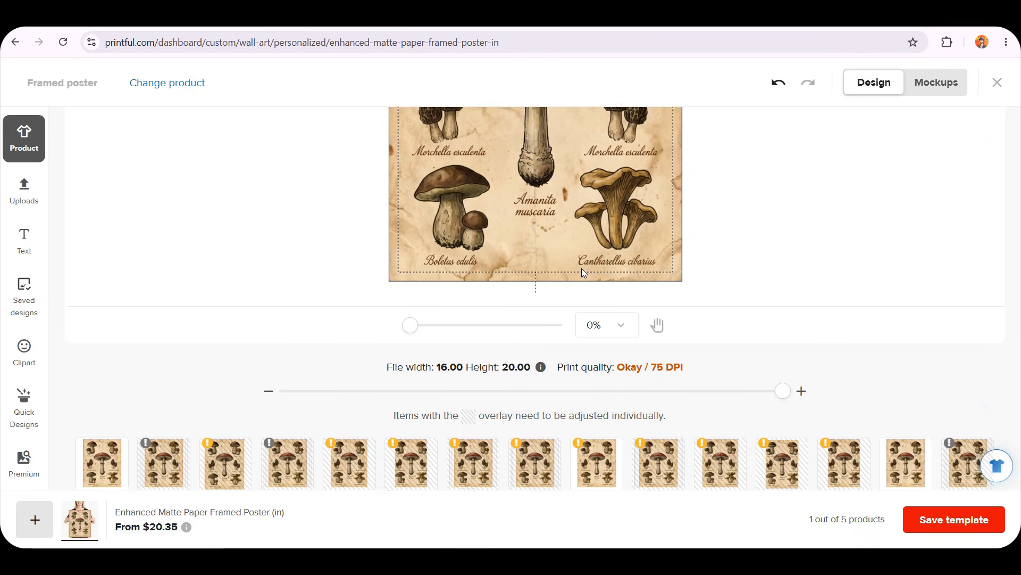
{"action": "scroll", "coordinate": [505, 254], "scroll_direction": "down", "scroll_amount": 2}
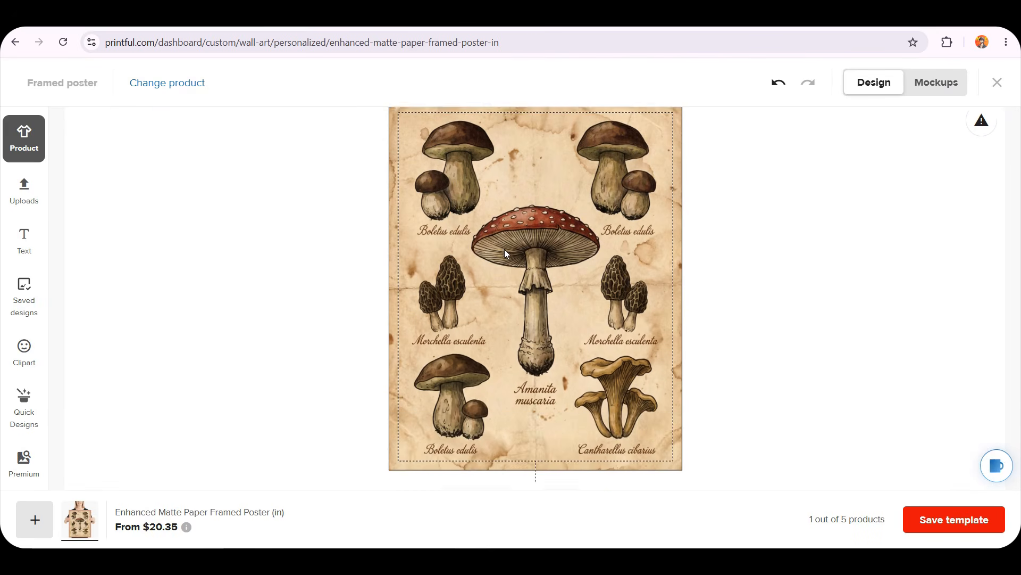
{"action": "scroll", "coordinate": [503, 259], "scroll_direction": "up", "scroll_amount": 1}
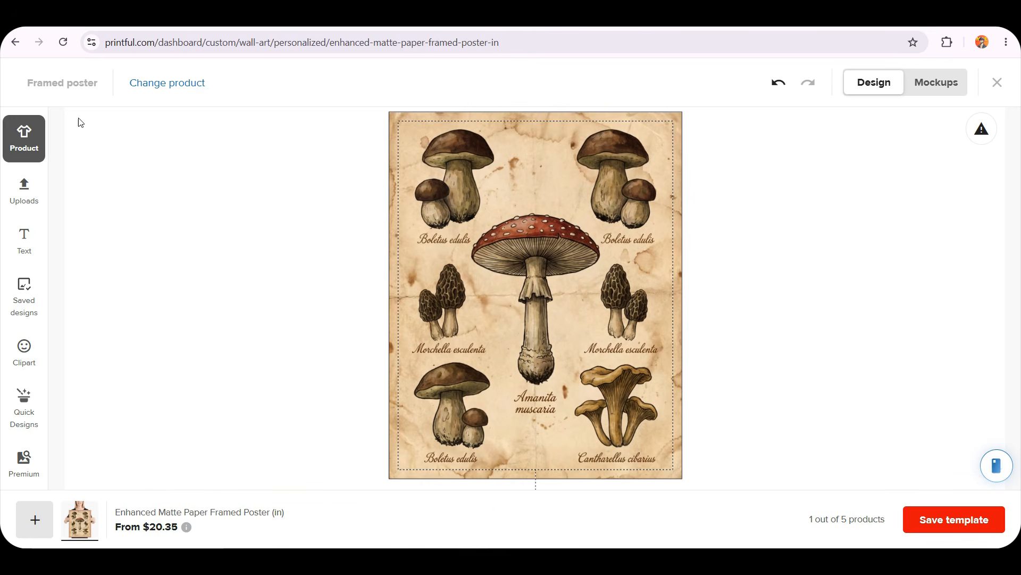
{"action": "left_click", "coordinate": [918, 518]}
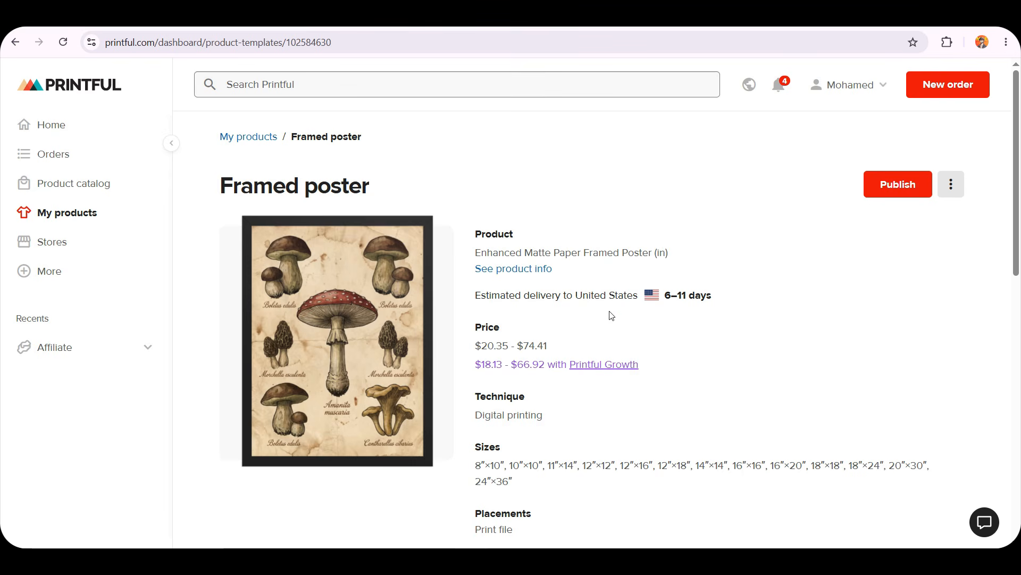
- Review the framed poster's price range, printing technique, sizes and available product actions
{"action": "left_click_drag", "start_coordinate": [489, 343], "coordinate": [564, 347]}
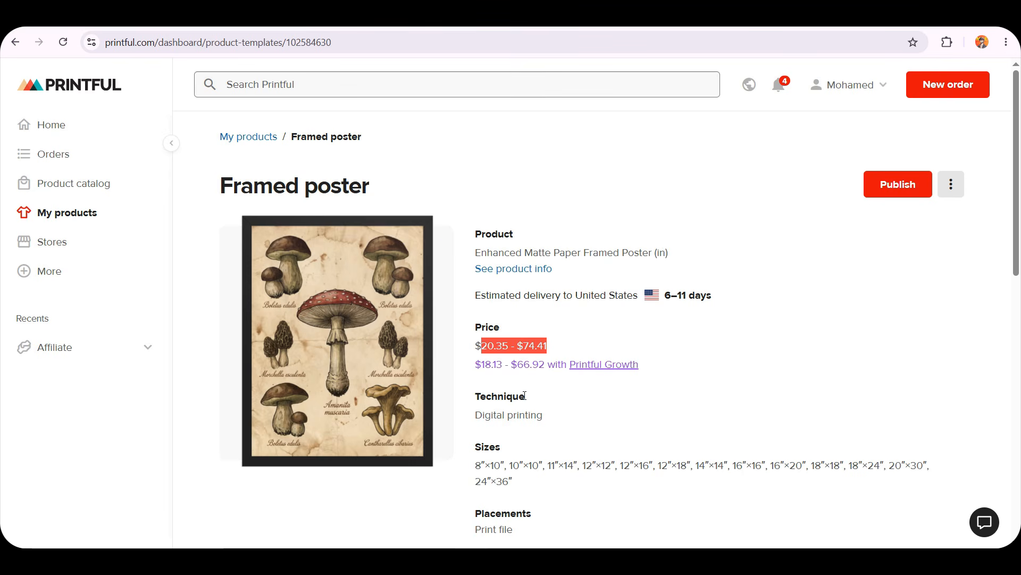
{"action": "left_click_drag", "start_coordinate": [483, 411], "coordinate": [563, 415]}
{"action": "left_click_drag", "start_coordinate": [475, 464], "coordinate": [641, 477]}
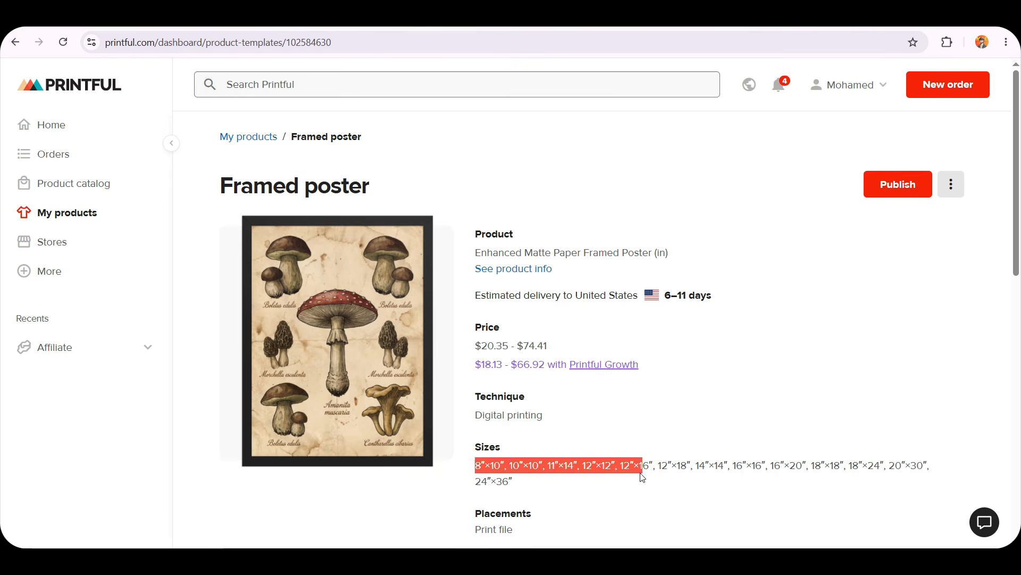
{"action": "left_click", "coordinate": [641, 477]}
{"action": "left_click", "coordinate": [951, 184]}
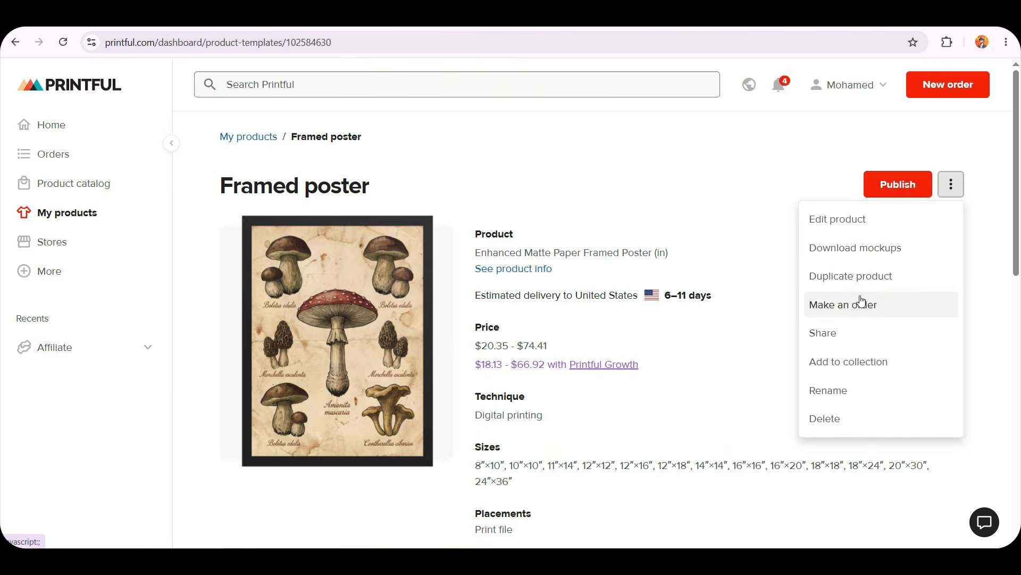
- Start publishing the framed poster and proceed to connecting a store
{"action": "left_click", "coordinate": [916, 186]}
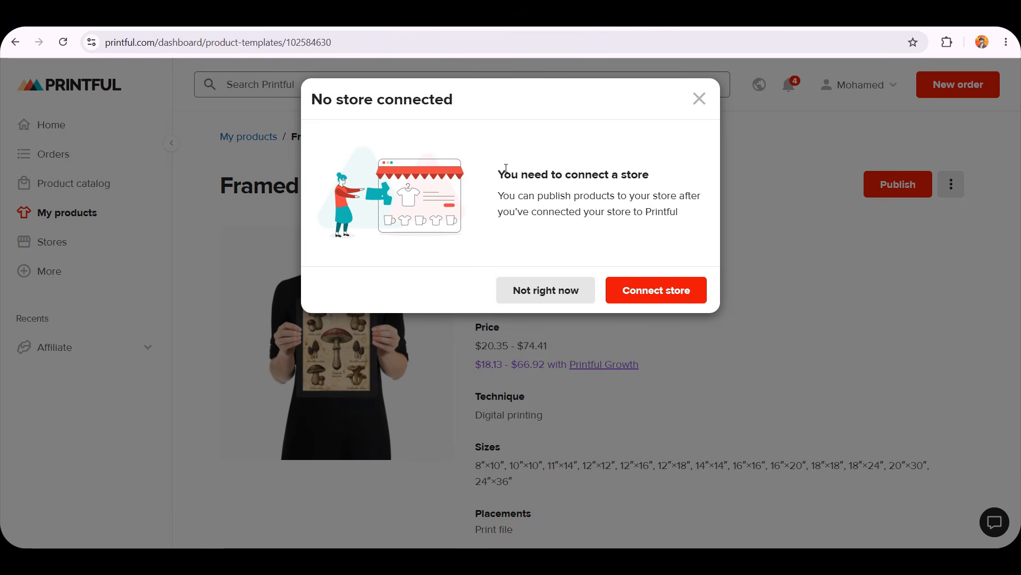
{"action": "left_click_drag", "start_coordinate": [505, 167], "coordinate": [574, 197]}
{"action": "left_click", "coordinate": [605, 244]}
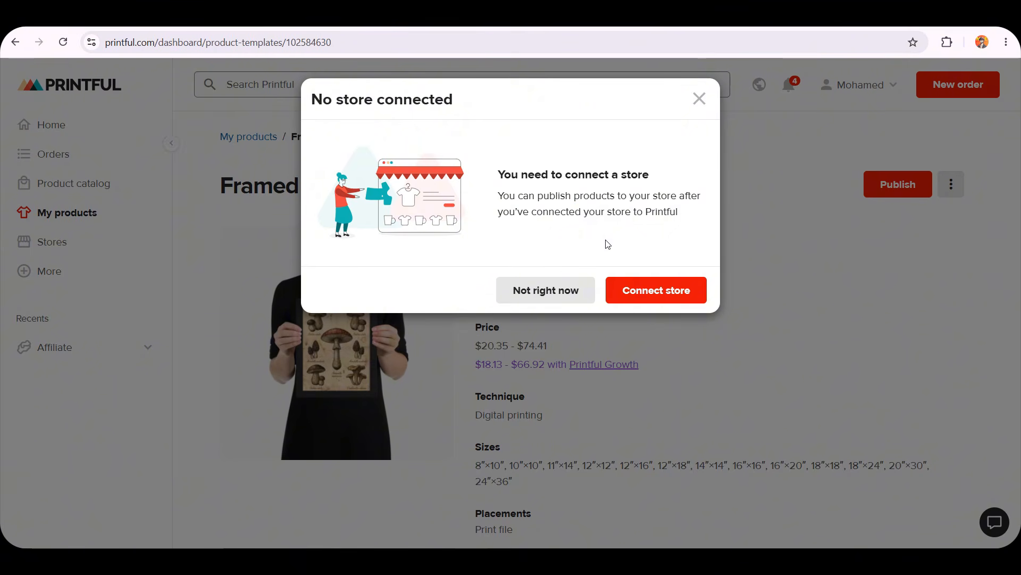
{"action": "left_click", "coordinate": [641, 282]}
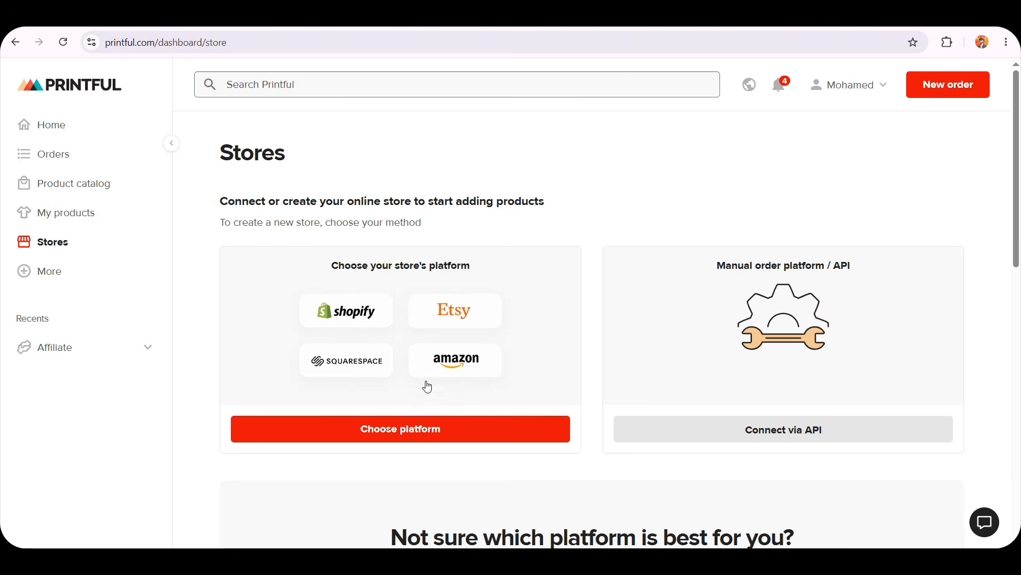
- Browse the supported ecommerce platforms and open the Etsy connection setup
{"action": "left_click", "coordinate": [407, 431]}
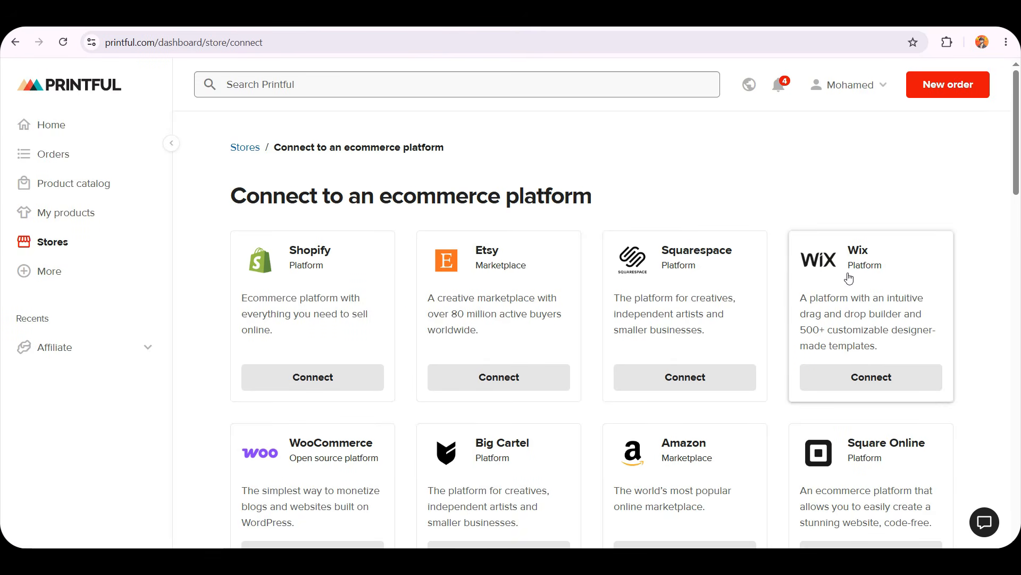
{"action": "scroll", "coordinate": [692, 293], "scroll_direction": "down", "scroll_amount": 5}
{"action": "scroll", "coordinate": [373, 309], "scroll_direction": "down", "scroll_amount": 2}
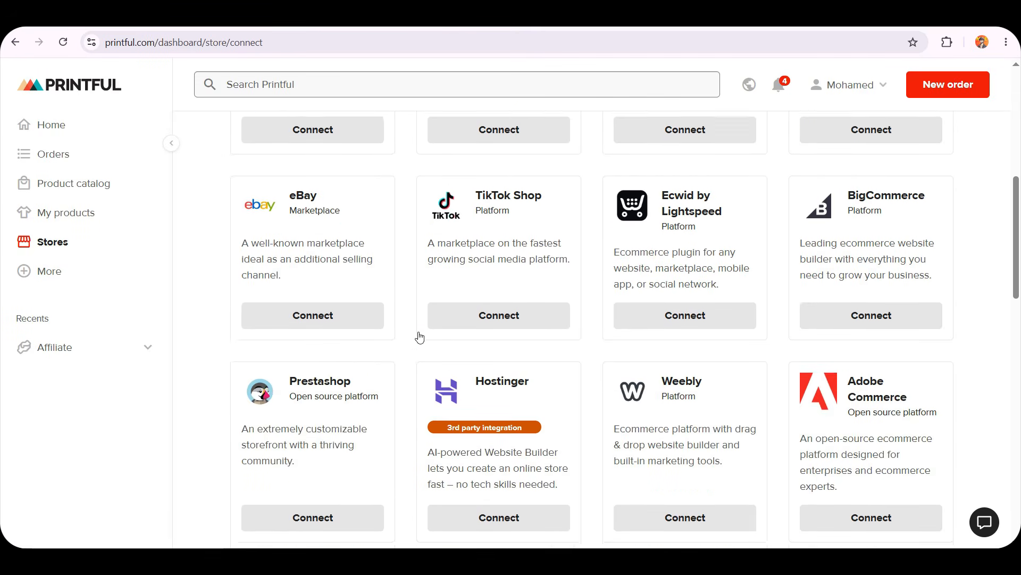
{"action": "scroll", "coordinate": [532, 383], "scroll_direction": "up", "scroll_amount": 7}
{"action": "left_click", "coordinate": [512, 380]}
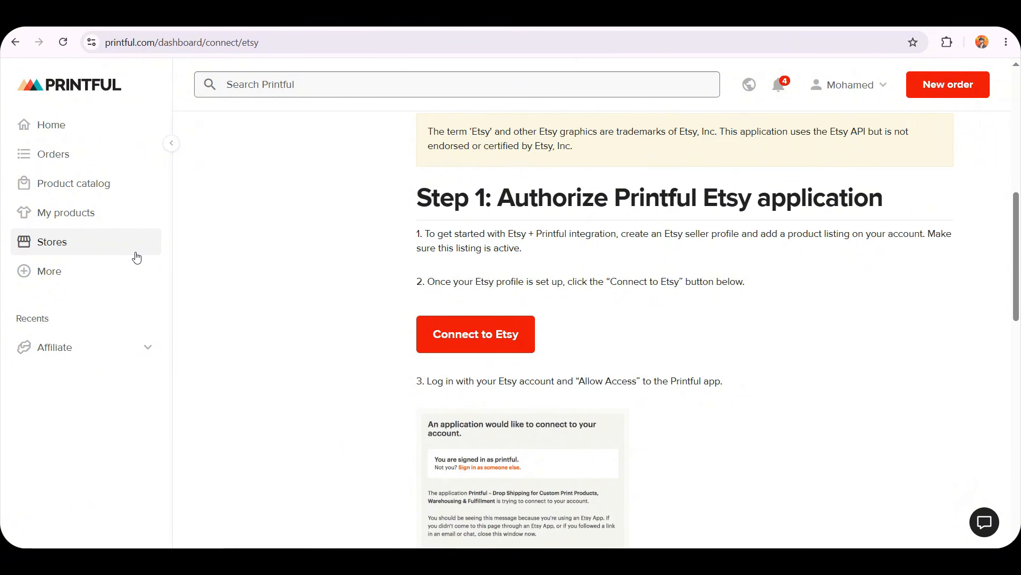
- Look through the product catalog, the saved product templates and the store connection options
{"action": "left_click", "coordinate": [73, 138]}
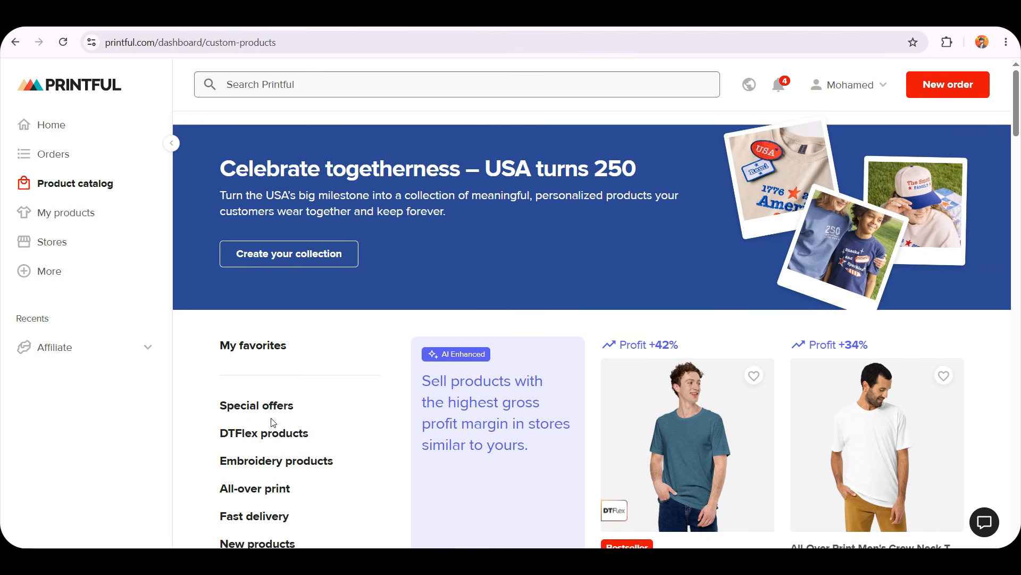
{"action": "left_click", "coordinate": [93, 222]}
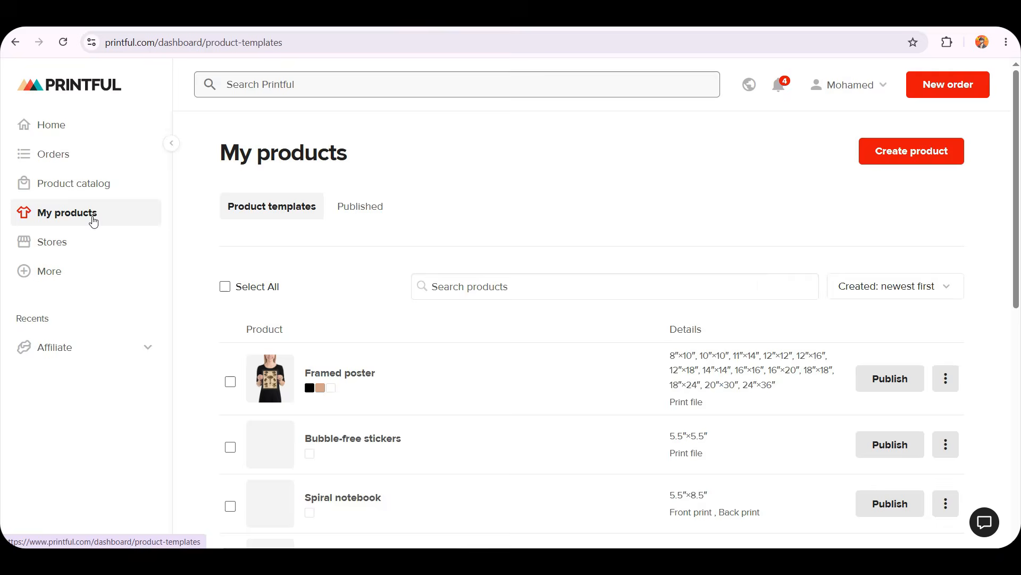
{"action": "scroll", "coordinate": [317, 463], "scroll_direction": "down", "scroll_amount": 5}
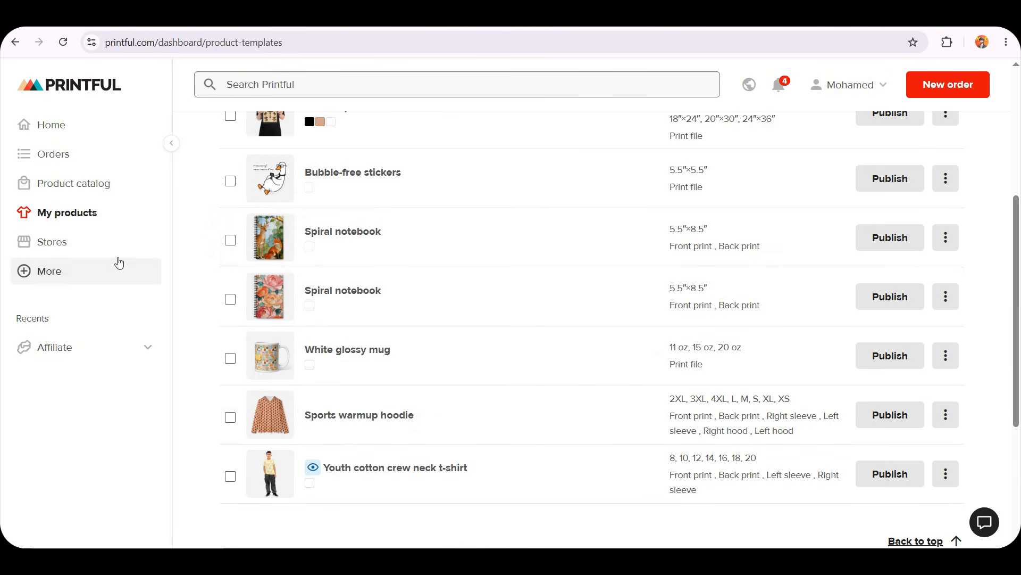
{"action": "left_click", "coordinate": [64, 241]}
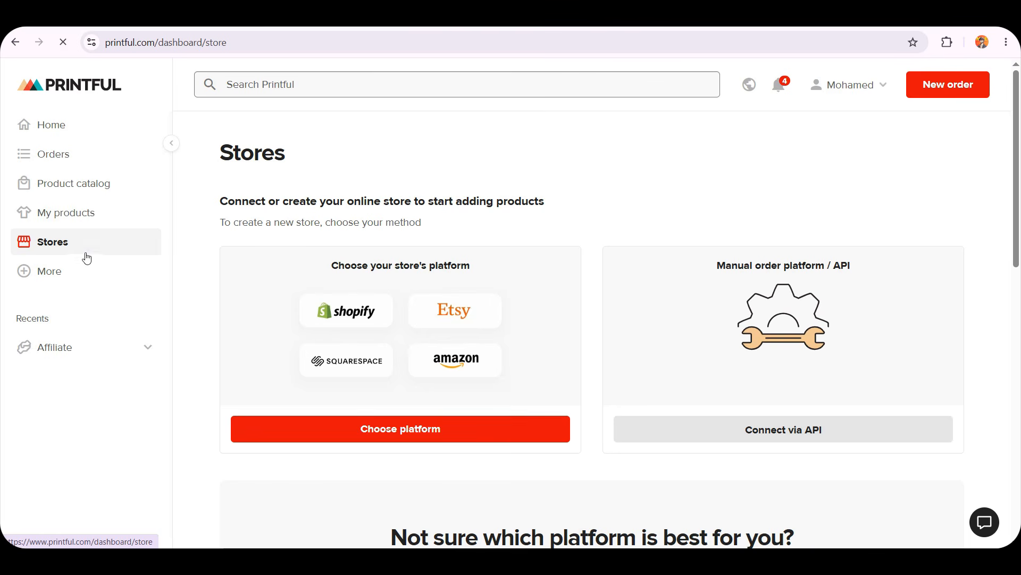